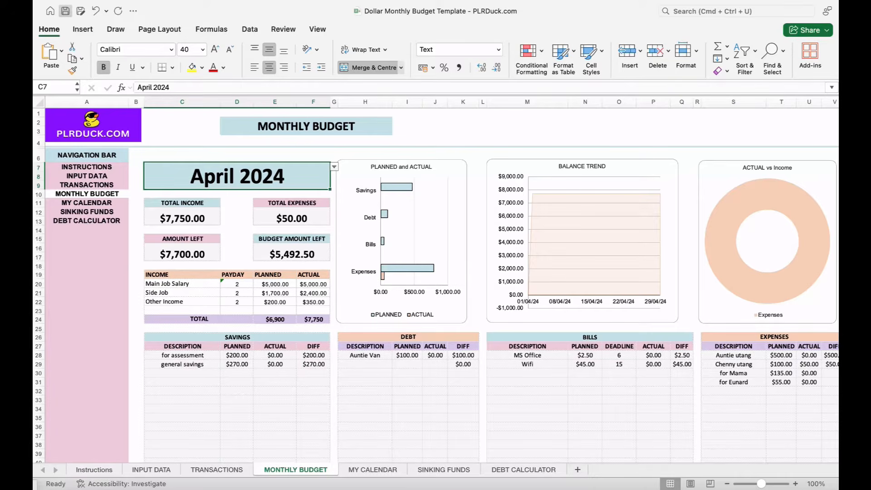
Step: Look over the monthly budget sheet's summary boxes, income table, charts and category tables
{"action": "left_click", "coordinate": [291, 204]}
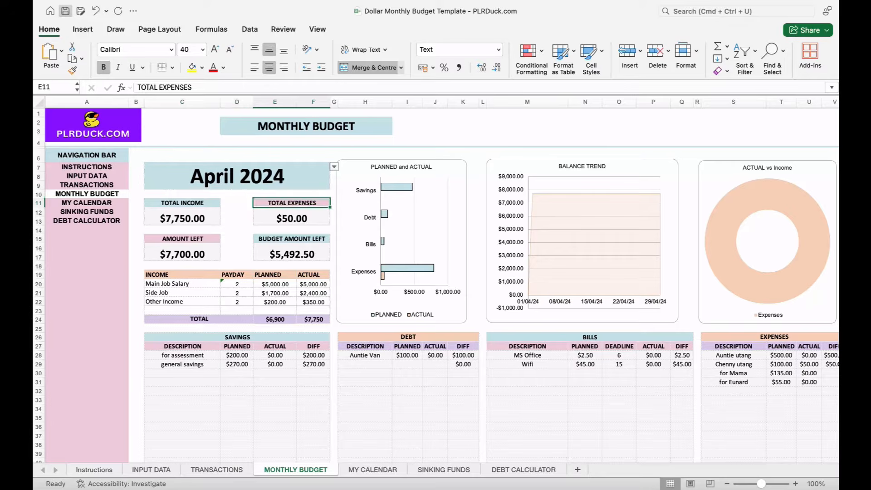
{"action": "left_click", "coordinate": [182, 294]}
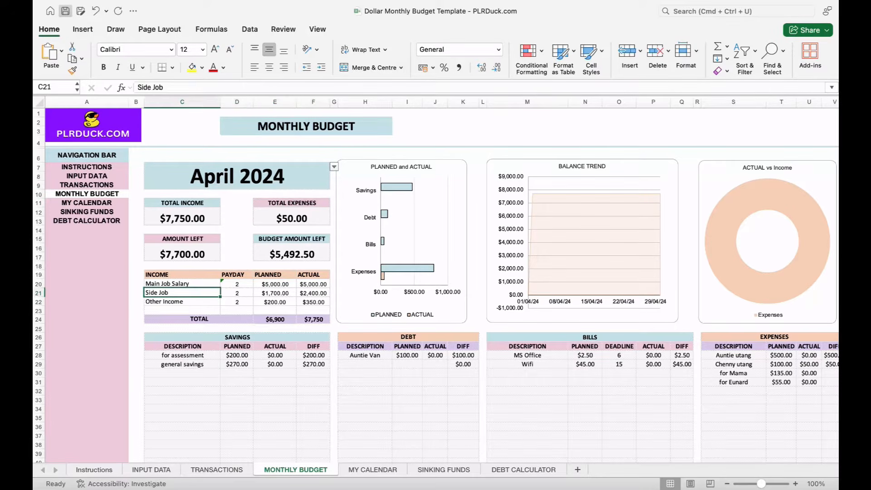
{"action": "left_click", "coordinate": [182, 373]}
{"action": "scroll", "coordinate": [442, 285], "scroll_direction": "right", "scroll_amount": 4}
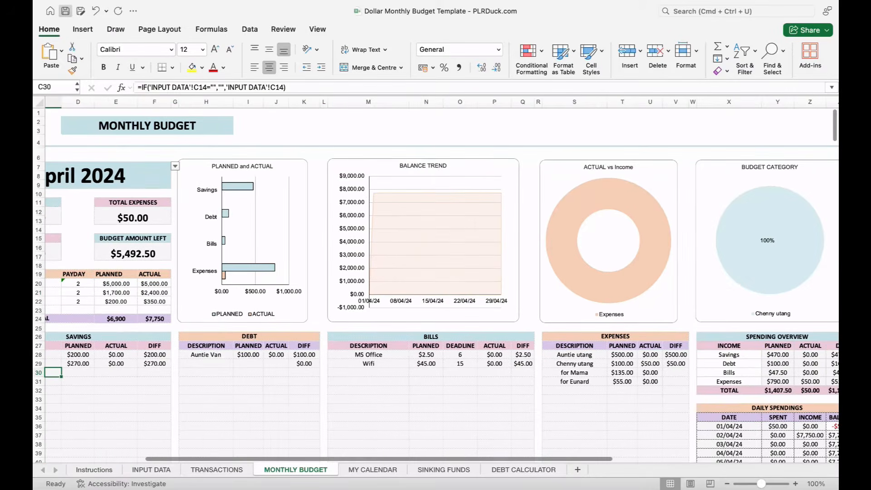
{"action": "scroll", "coordinate": [436, 280], "scroll_direction": "right", "scroll_amount": 5}
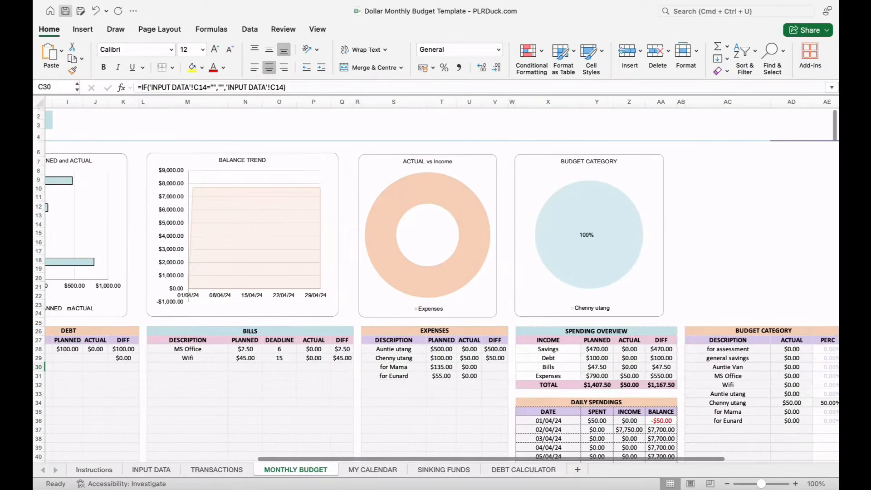
{"action": "scroll", "coordinate": [436, 280], "scroll_direction": "left", "scroll_amount": 8}
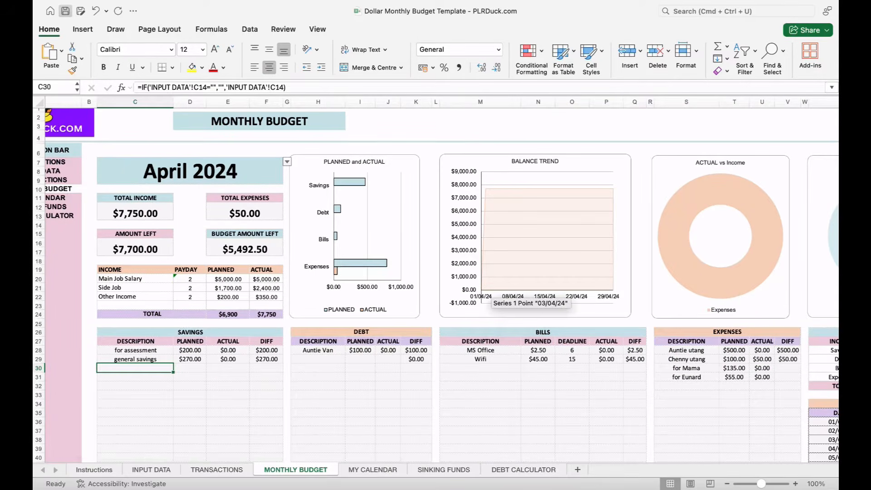
{"action": "scroll", "coordinate": [493, 290], "scroll_direction": "left", "scroll_amount": 1}
{"action": "scroll", "coordinate": [493, 291], "scroll_direction": "up", "scroll_amount": 1}
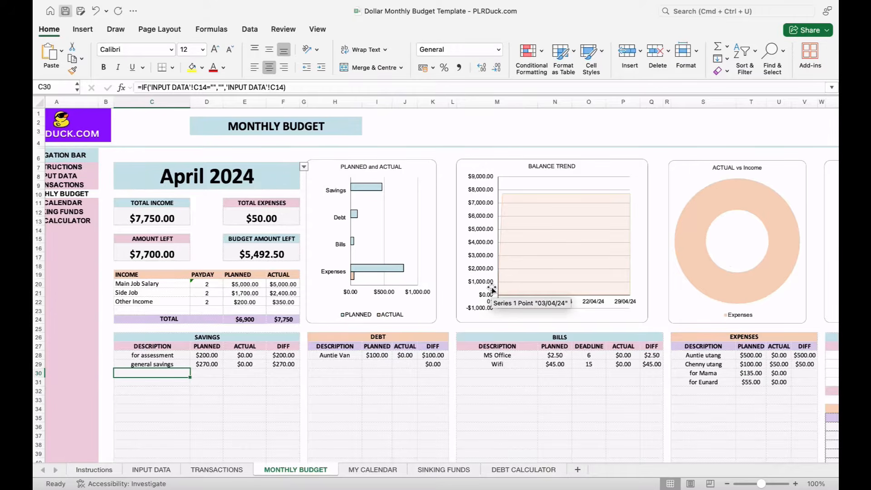
{"action": "scroll", "coordinate": [493, 291], "scroll_direction": "left", "scroll_amount": 2}
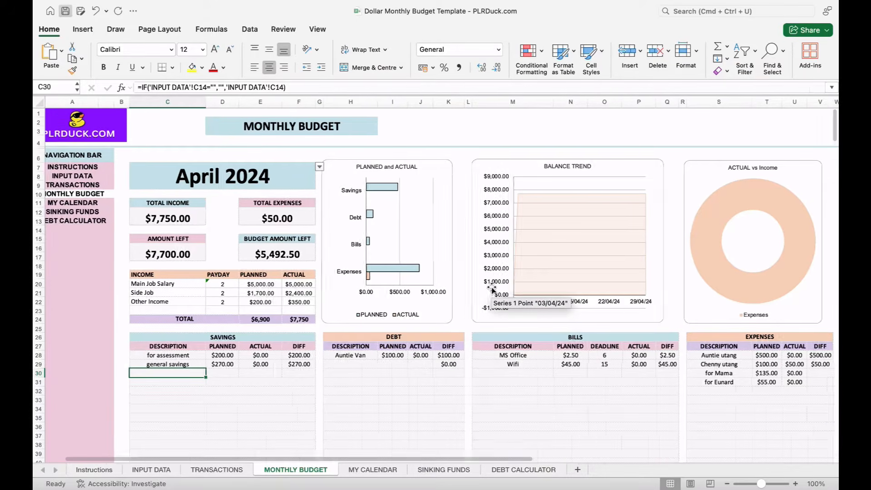
Step: Delete the PLRDUCK.COM logo from the monthly budget sheet's header, then select the MONTHLY BUDGET title cell
{"action": "left_click", "coordinate": [181, 128]}
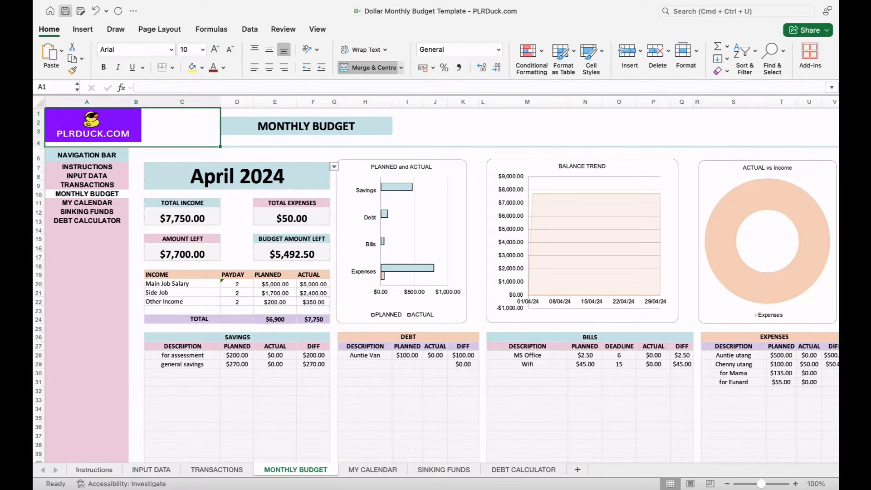
{"action": "key", "text": "Delete"}
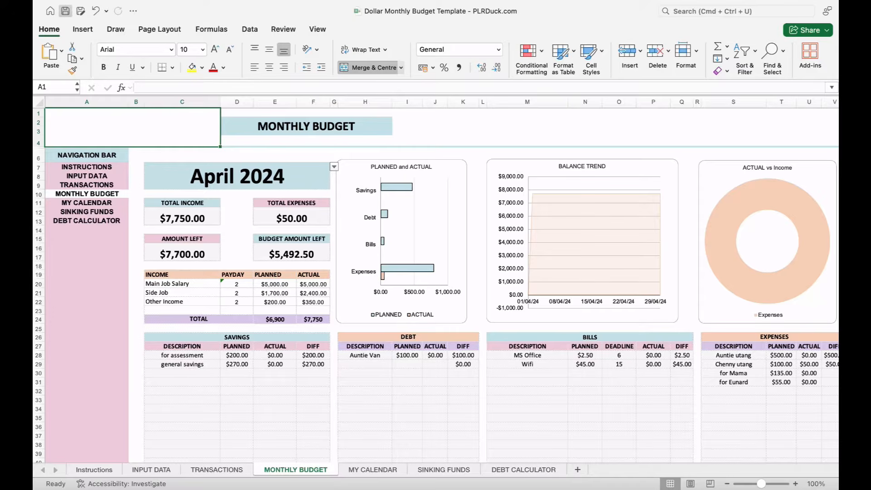
{"action": "left_click", "coordinate": [307, 127]}
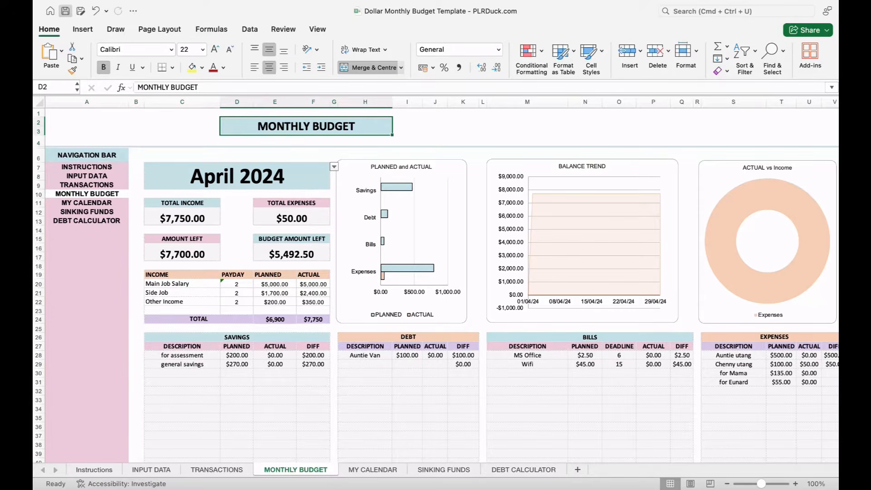
Step: Review the colours of the charts and tables across the full width of the monthly budget sheet
{"action": "scroll", "coordinate": [436, 282], "scroll_direction": "right", "scroll_amount": 10}
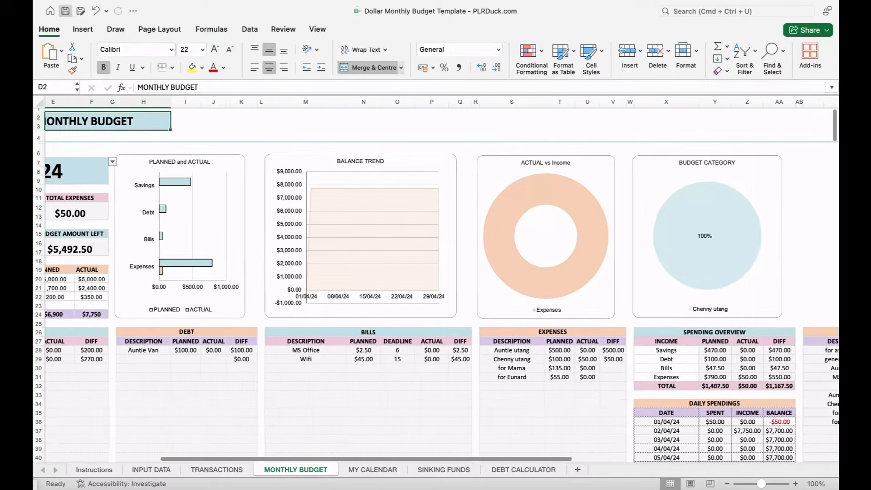
{"action": "scroll", "coordinate": [436, 281], "scroll_direction": "right", "scroll_amount": 10}
{"action": "scroll", "coordinate": [436, 282], "scroll_direction": "down", "scroll_amount": 3}
{"action": "scroll", "coordinate": [436, 282], "scroll_direction": "up", "scroll_amount": 5}
{"action": "scroll", "coordinate": [436, 282], "scroll_direction": "left", "scroll_amount": 10}
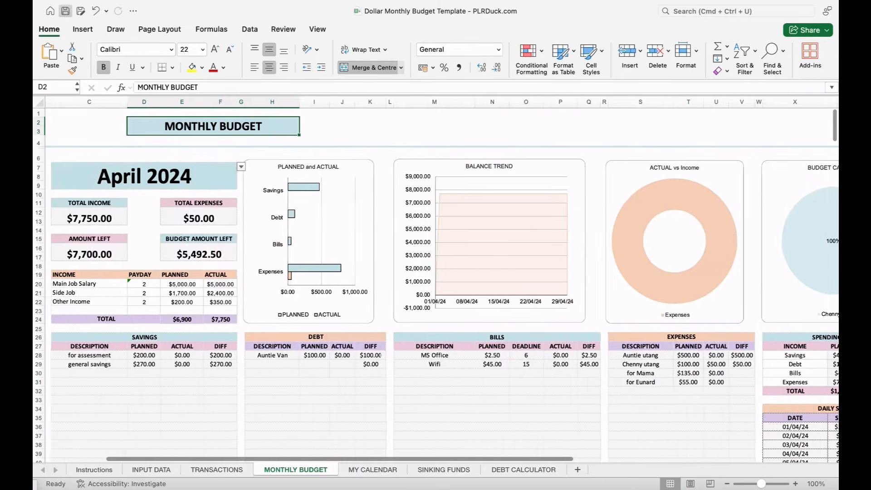
{"action": "scroll", "coordinate": [436, 282], "scroll_direction": "left", "scroll_amount": 1}
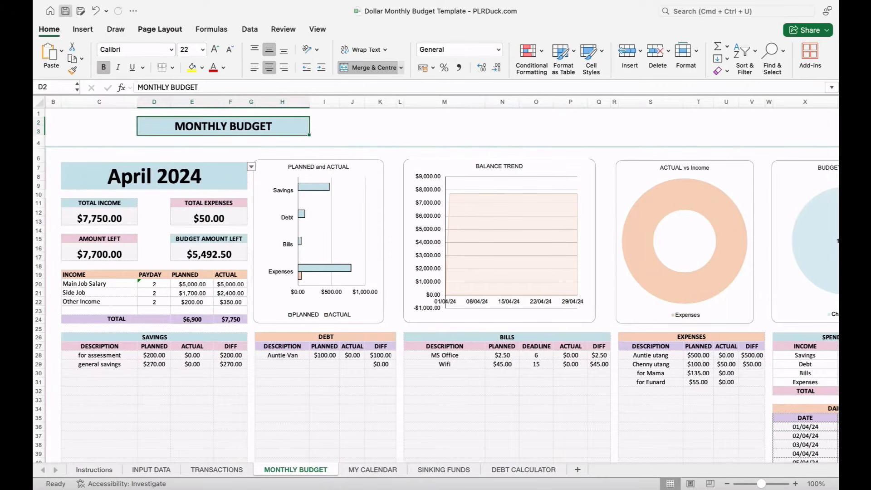
Step: Try the Green theme colour set on the workbook and undo it
{"action": "left_click", "coordinate": [160, 29]}
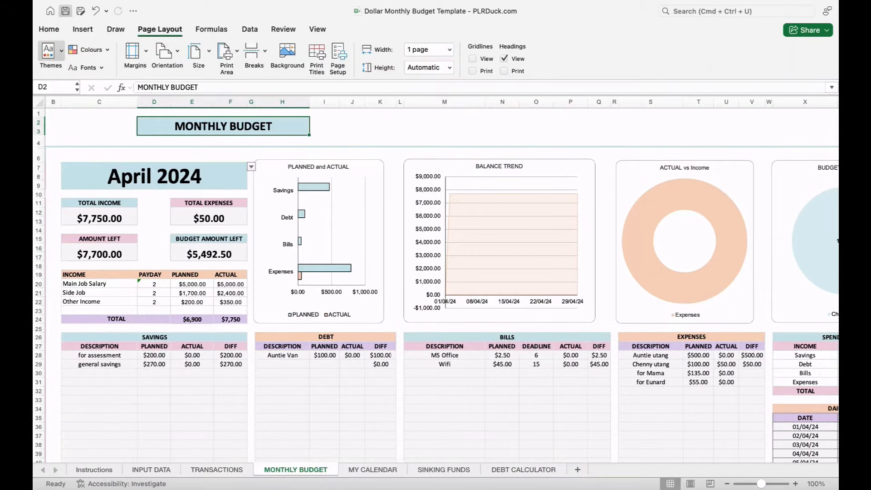
{"action": "left_click", "coordinate": [49, 51]}
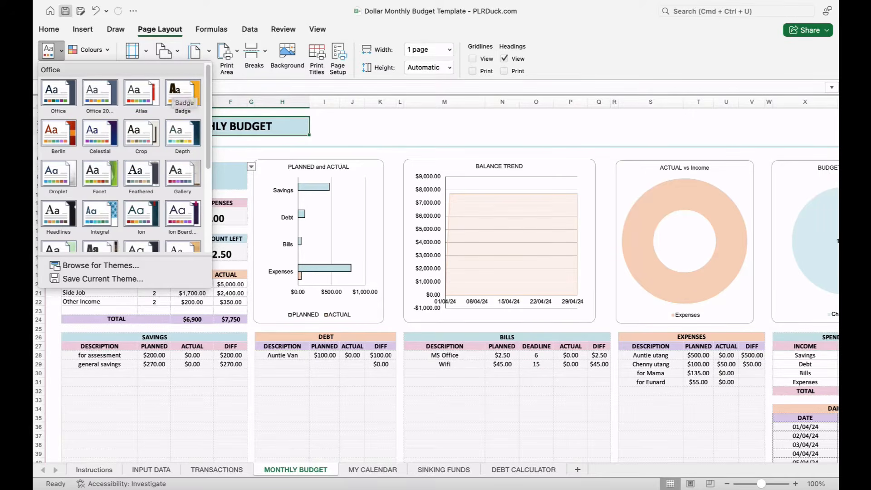
{"action": "key", "text": "Escape"}
{"action": "left_click", "coordinate": [89, 49]}
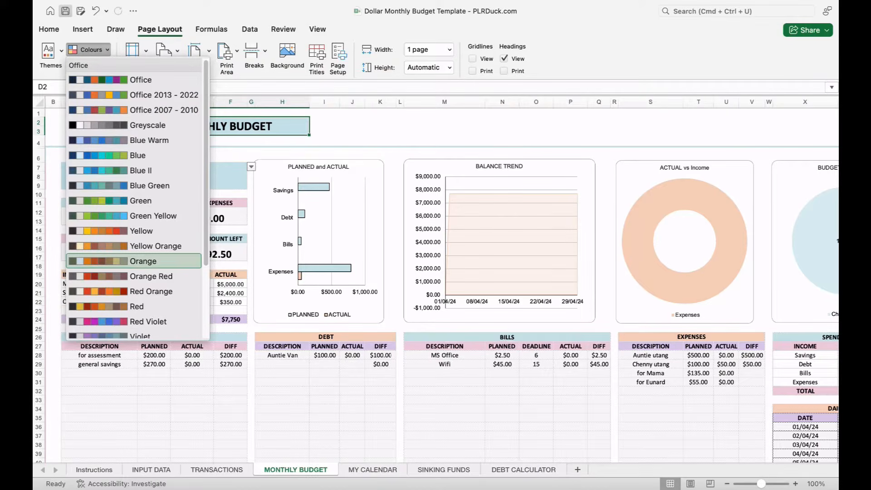
{"action": "left_click", "coordinate": [137, 201]}
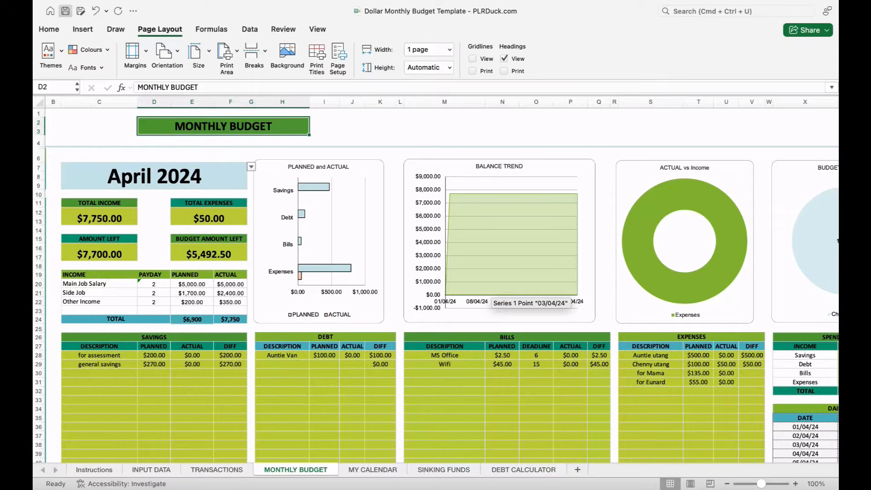
{"action": "key", "text": "super+z"}
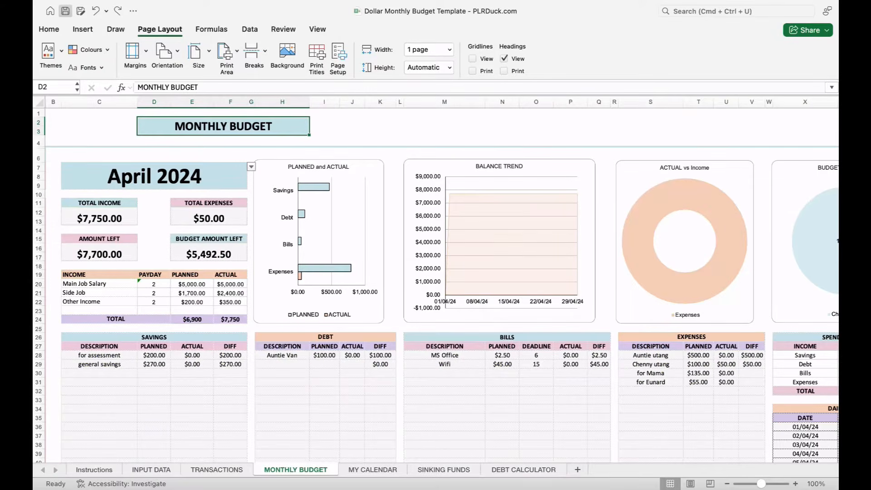
{"action": "scroll", "coordinate": [436, 280], "scroll_direction": "left", "scroll_amount": 4}
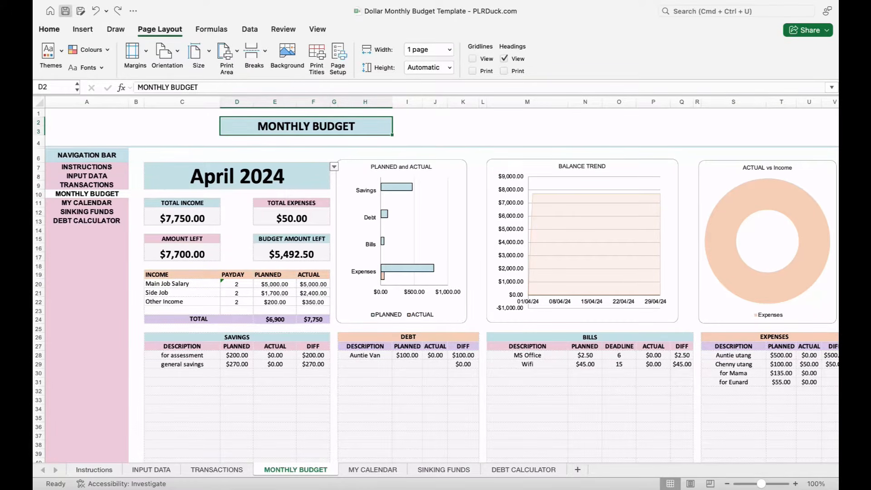
{"action": "left_click", "coordinate": [49, 29]}
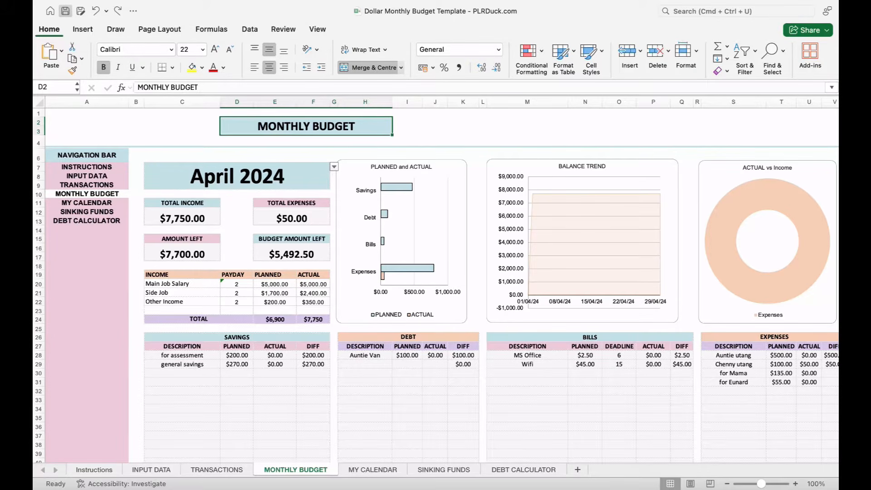
{"action": "left_click", "coordinate": [202, 67]}
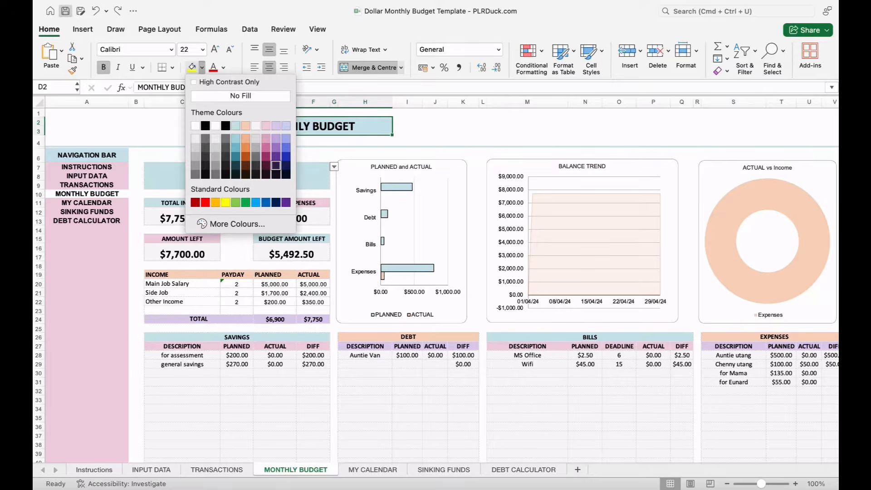
{"action": "key", "text": "Escape"}
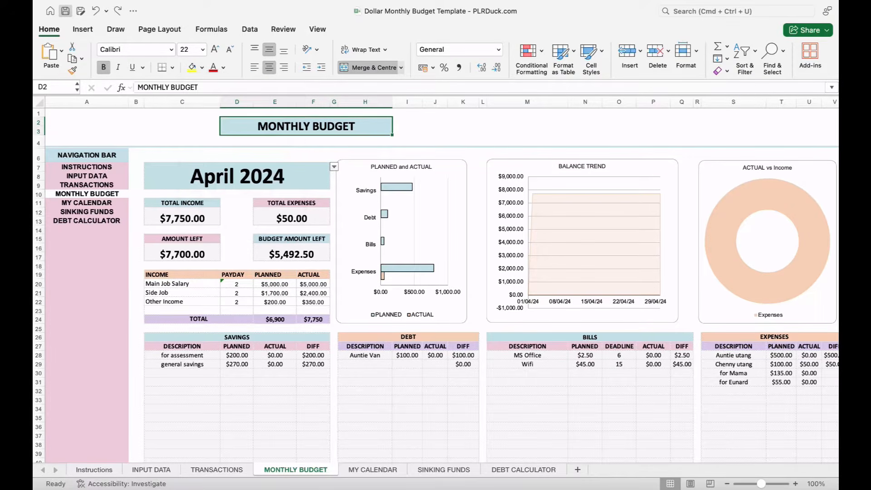
{"action": "left_click", "coordinate": [202, 67]}
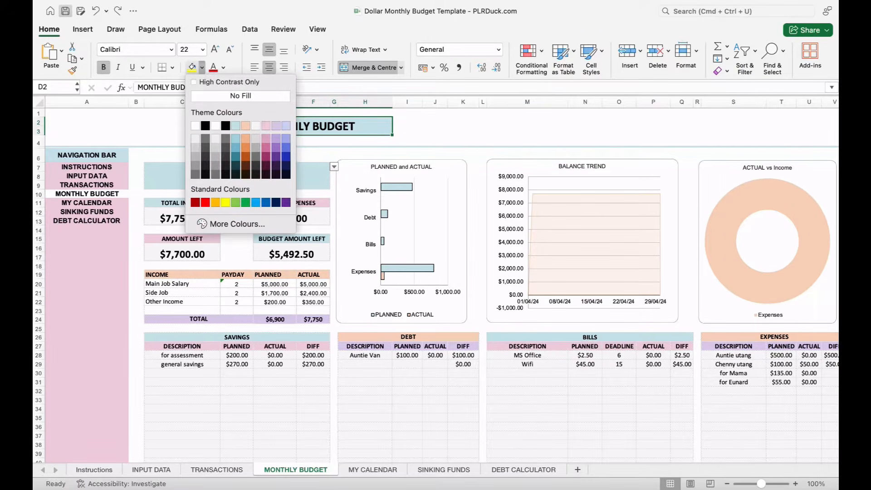
{"action": "key", "text": "Escape"}
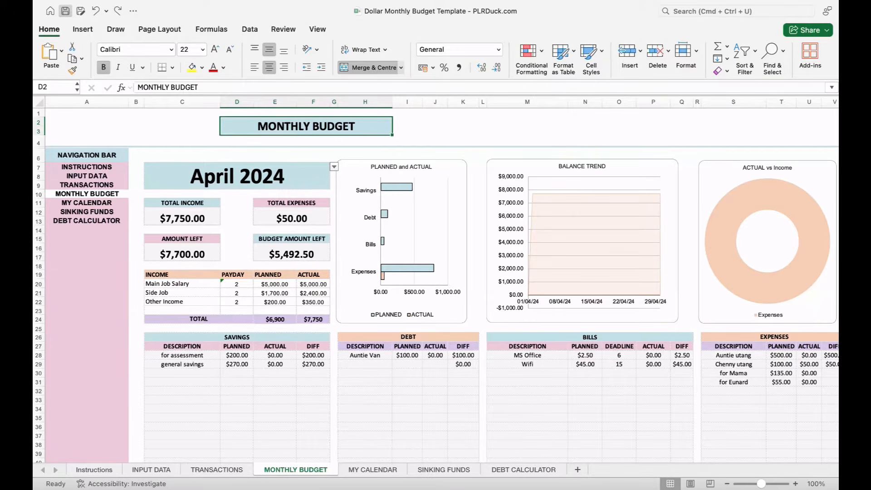
Step: Give the MONTHLY BUDGET title cell a dark purple fill and white text
{"action": "left_click", "coordinate": [237, 113]}
{"action": "left_click", "coordinate": [306, 127]}
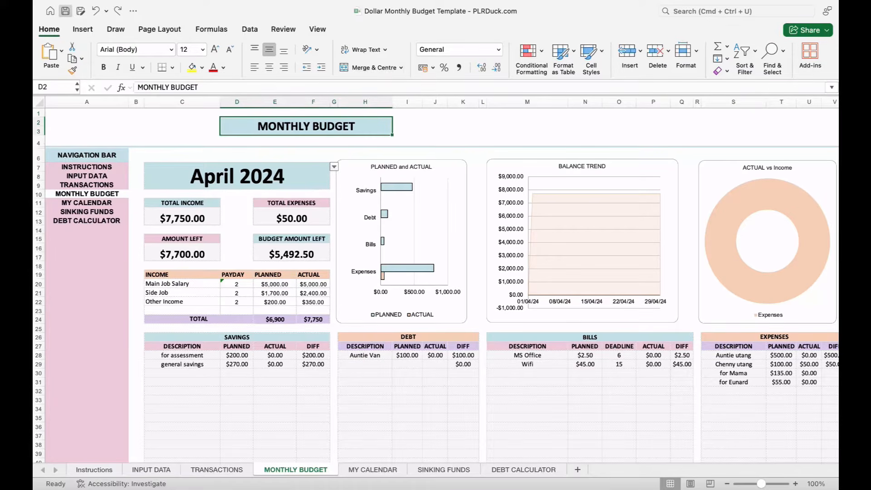
{"action": "left_click", "coordinate": [202, 68]}
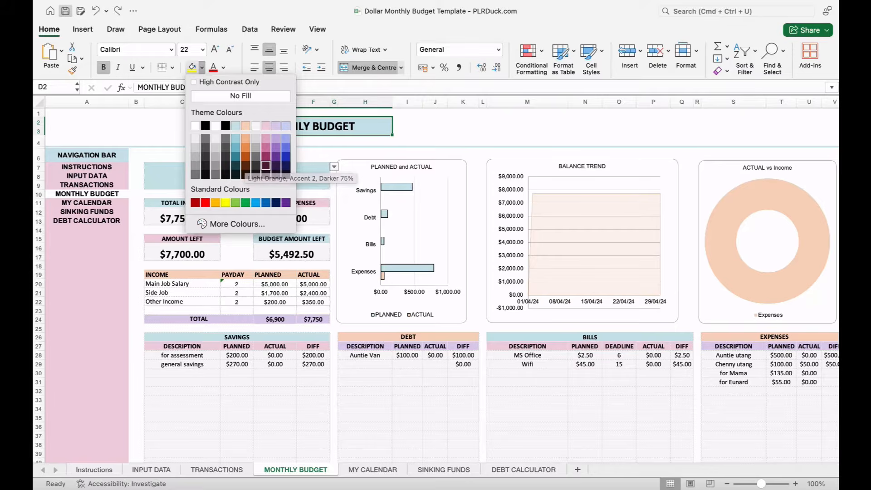
{"action": "left_click", "coordinate": [276, 166]}
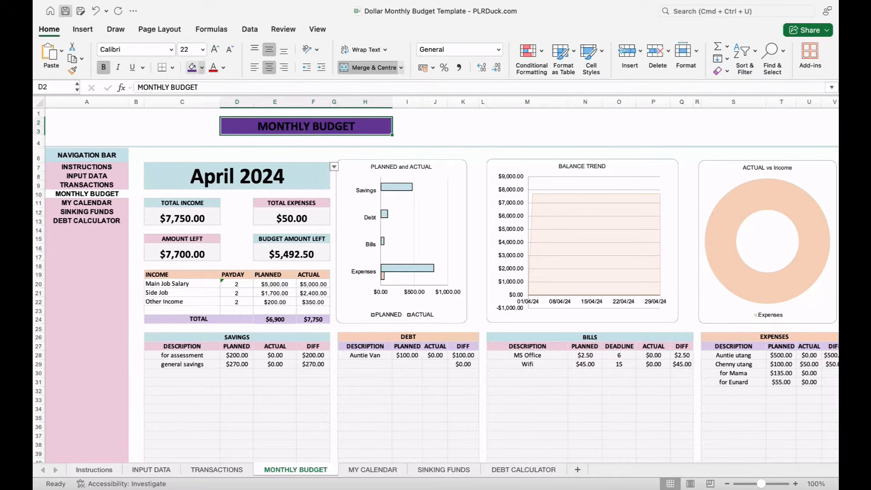
{"action": "left_click", "coordinate": [223, 67]}
{"action": "left_click", "coordinate": [233, 124]}
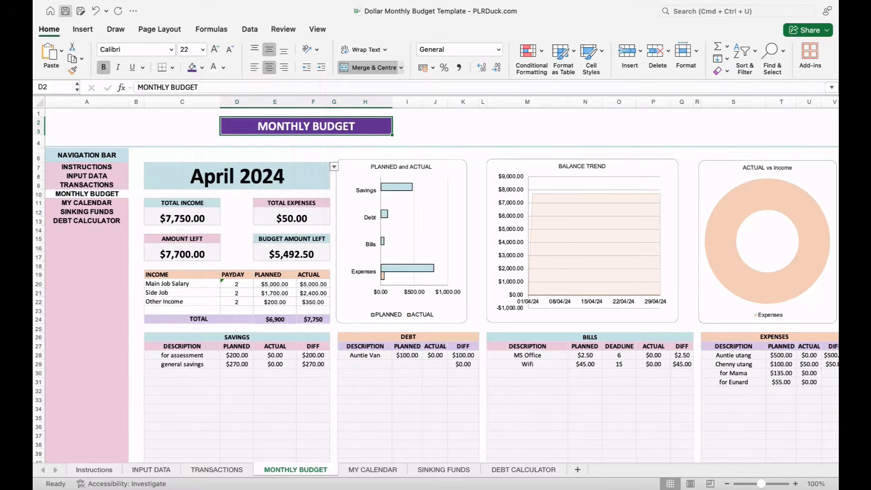
{"action": "left_click", "coordinate": [407, 130]}
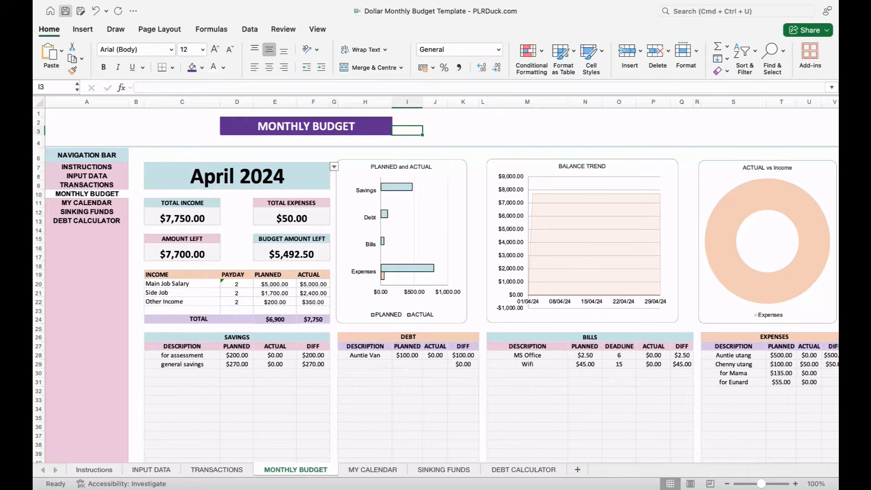
Step: Give the seven table section headings, from SAVINGS to BUDGET CATEGORY plus DAILY SPENDINGS, a dark pink fill and white text
{"action": "scroll", "coordinate": [436, 282], "scroll_direction": "right", "scroll_amount": 5}
{"action": "scroll", "coordinate": [435, 282], "scroll_direction": "down", "scroll_amount": 5}
{"action": "scroll", "coordinate": [436, 282], "scroll_direction": "left", "scroll_amount": 5}
{"action": "scroll", "coordinate": [436, 281], "scroll_direction": "up", "scroll_amount": 4}
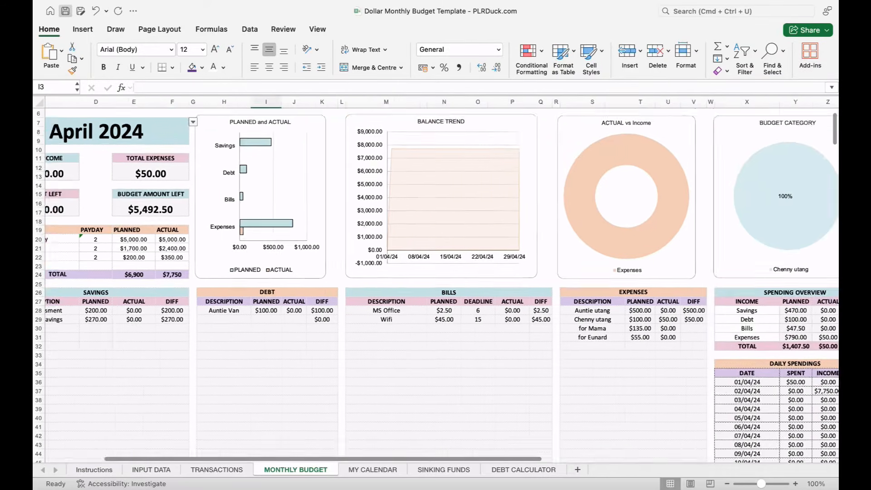
{"action": "left_click", "coordinate": [236, 323]}
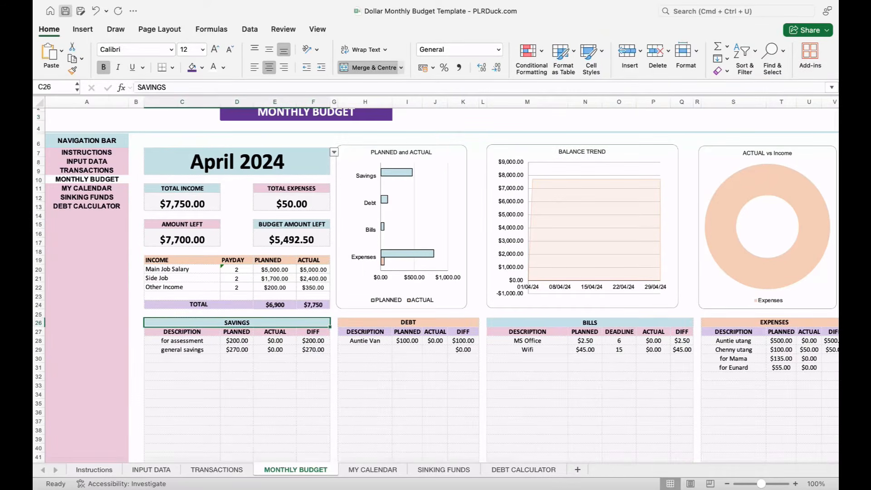
{"action": "left_click", "coordinate": [408, 322], "text": "super"}
{"action": "left_click", "coordinate": [590, 322], "text": "super"}
{"action": "left_click", "coordinate": [775, 323], "text": "super"}
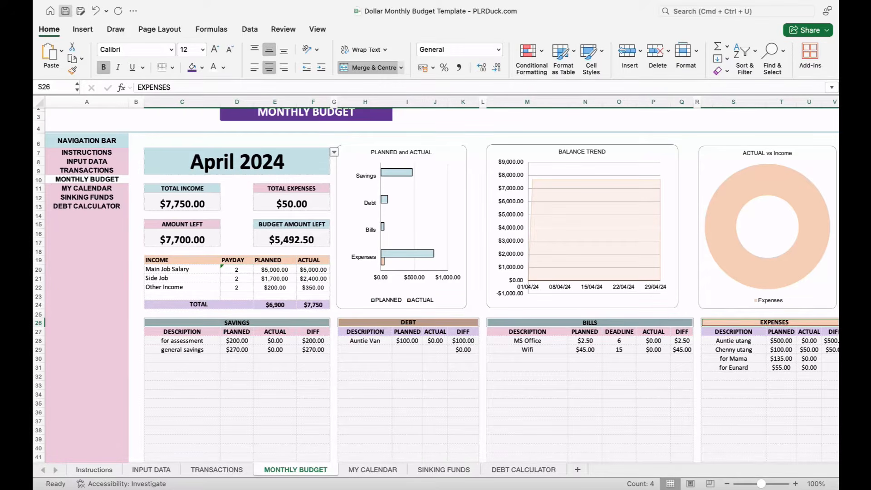
{"action": "scroll", "coordinate": [436, 282], "scroll_direction": "right", "scroll_amount": 10}
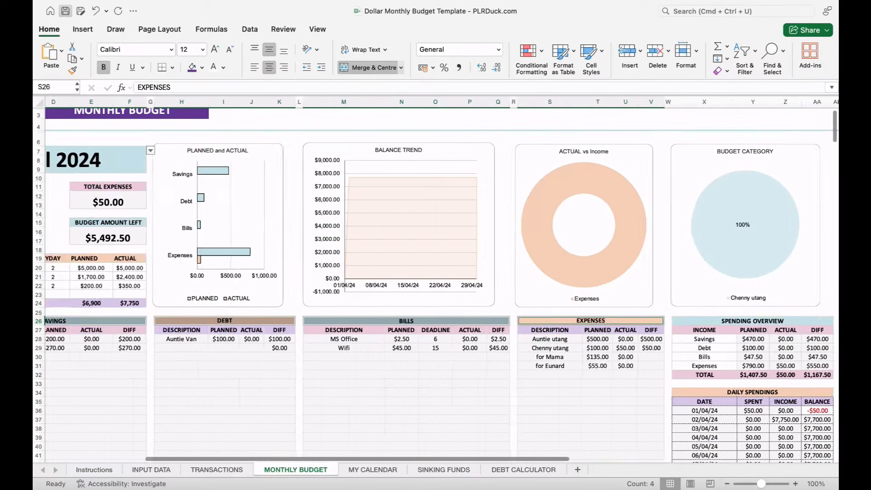
{"action": "left_click", "coordinate": [649, 321], "text": "super"}
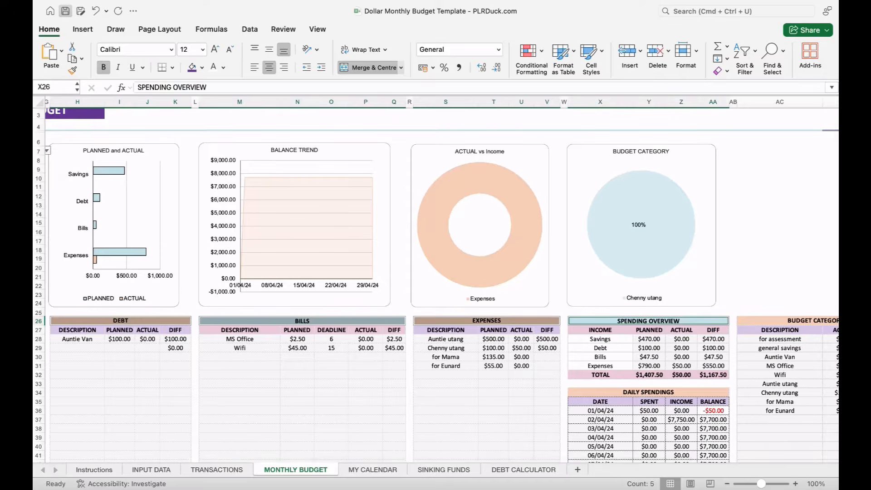
{"action": "left_click", "coordinate": [788, 320], "text": "super"}
{"action": "left_click", "coordinate": [649, 392], "text": "super"}
{"action": "scroll", "coordinate": [436, 282], "scroll_direction": "right", "scroll_amount": 5}
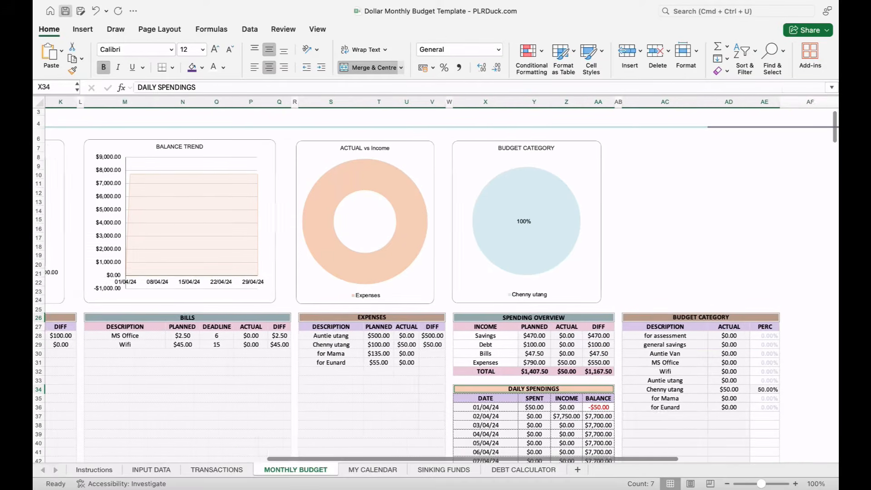
{"action": "scroll", "coordinate": [436, 281], "scroll_direction": "left", "scroll_amount": 10}
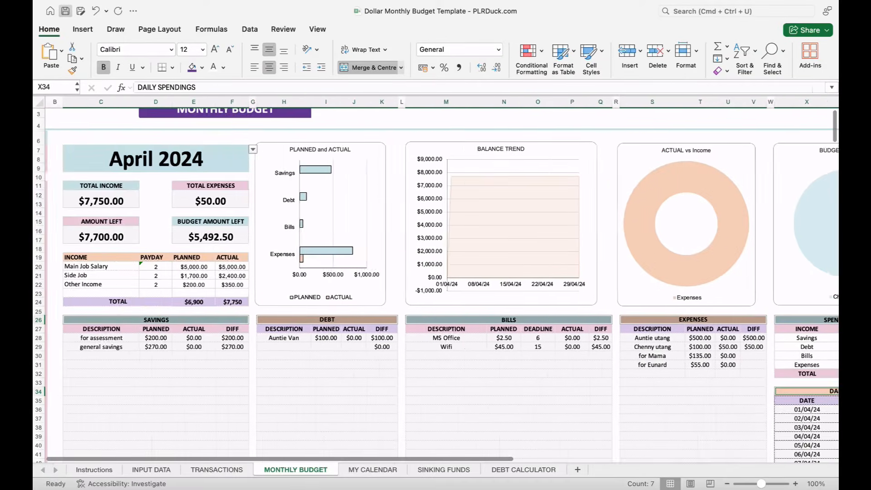
{"action": "scroll", "coordinate": [436, 282], "scroll_direction": "right", "scroll_amount": 5}
{"action": "scroll", "coordinate": [435, 282], "scroll_direction": "left", "scroll_amount": 6}
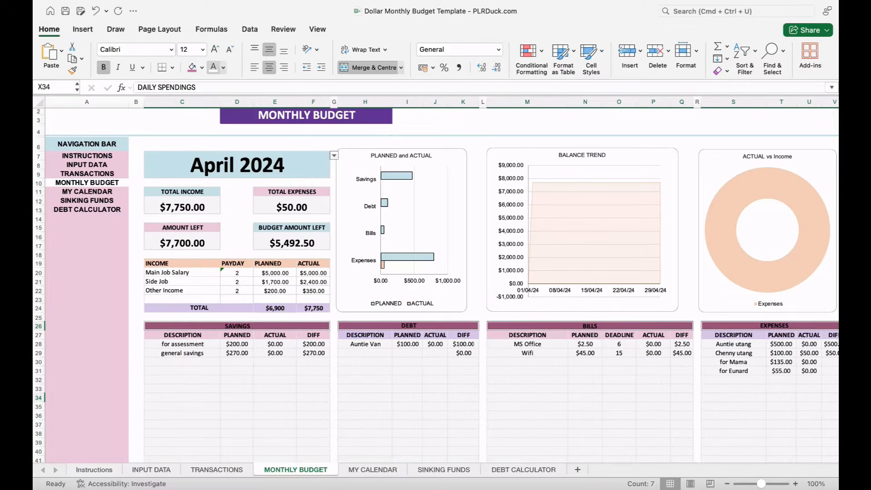
{"action": "scroll", "coordinate": [436, 281], "scroll_direction": "right", "scroll_amount": 6}
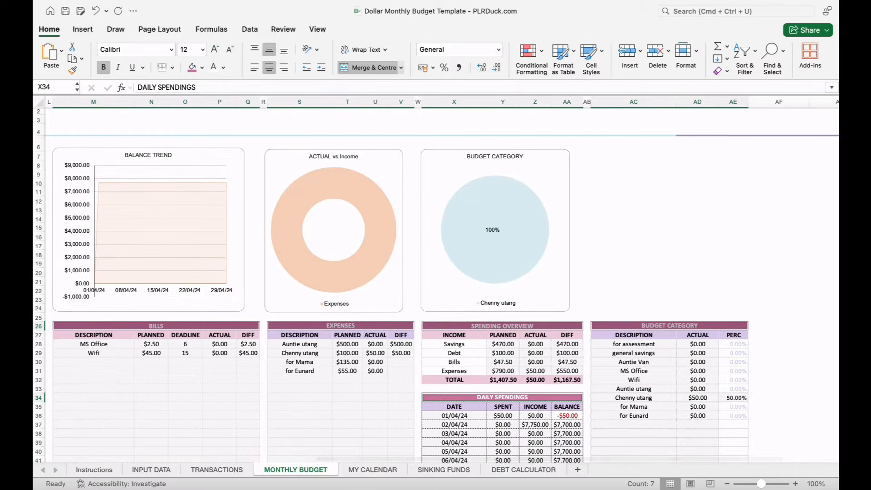
{"action": "scroll", "coordinate": [435, 282], "scroll_direction": "left", "scroll_amount": 4}
{"action": "scroll", "coordinate": [435, 281], "scroll_direction": "left", "scroll_amount": 3}
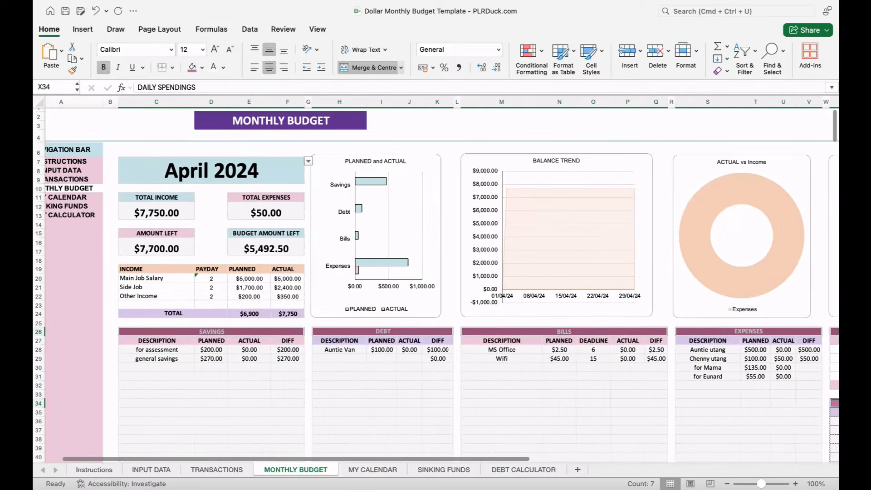
{"action": "left_click", "coordinate": [288, 394]}
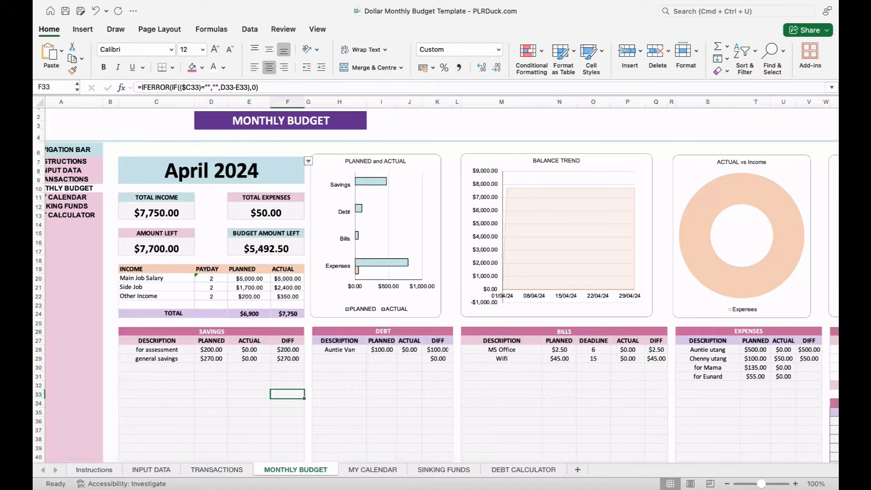
{"action": "scroll", "coordinate": [435, 281], "scroll_direction": "right", "scroll_amount": 5}
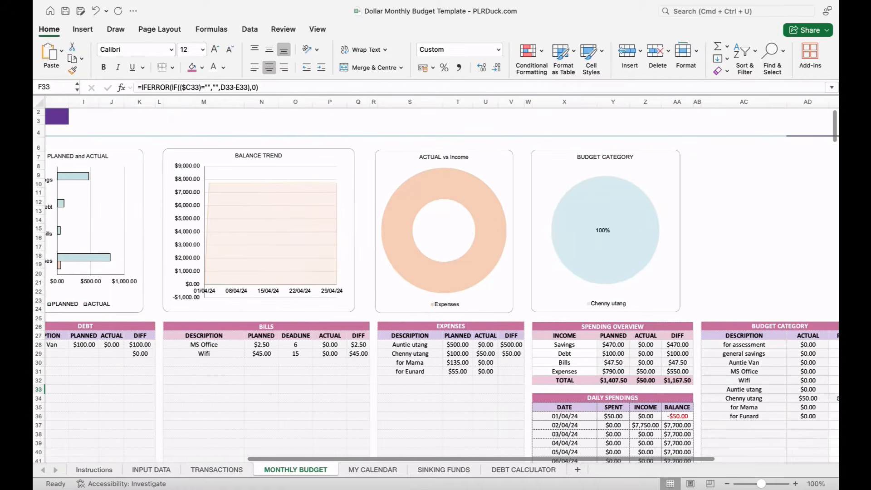
{"action": "scroll", "coordinate": [435, 282], "scroll_direction": "left", "scroll_amount": 5}
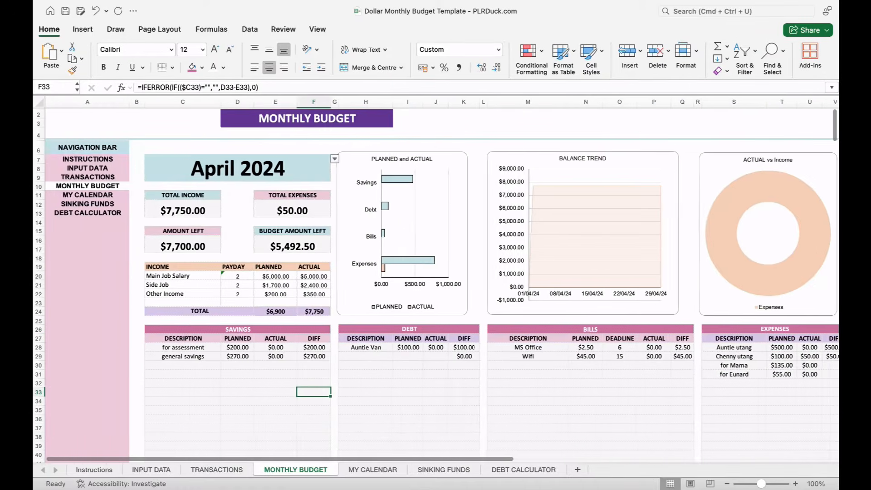
Step: Give the column header rows of all tables, including INCOME and DAILY SPENDINGS, a light pink fill and white text
{"action": "left_click_drag", "start_coordinate": [151, 338], "coordinate": [283, 339]}
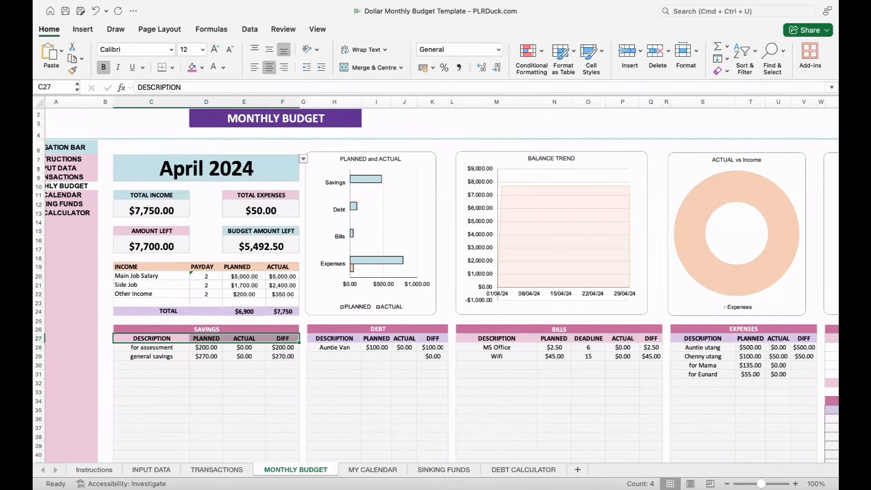
{"action": "left_click_drag", "start_coordinate": [152, 267], "coordinate": [283, 267]}
{"action": "left_click_drag", "start_coordinate": [334, 339], "coordinate": [570, 339]}
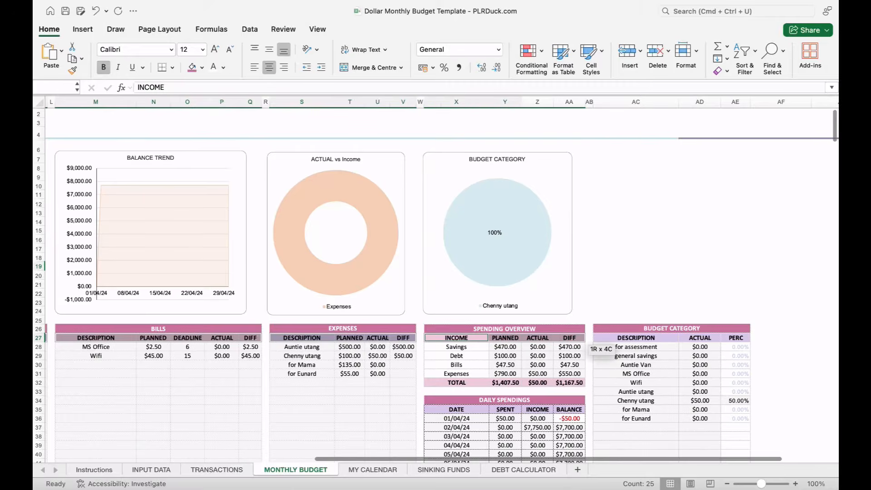
{"action": "left_click_drag", "start_coordinate": [636, 338], "coordinate": [745, 340]}
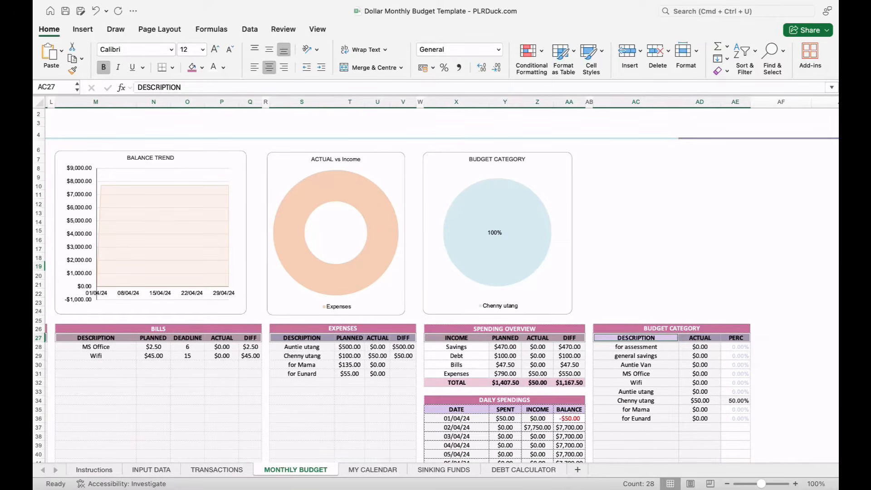
{"action": "left_click_drag", "start_coordinate": [457, 410], "coordinate": [570, 410]}
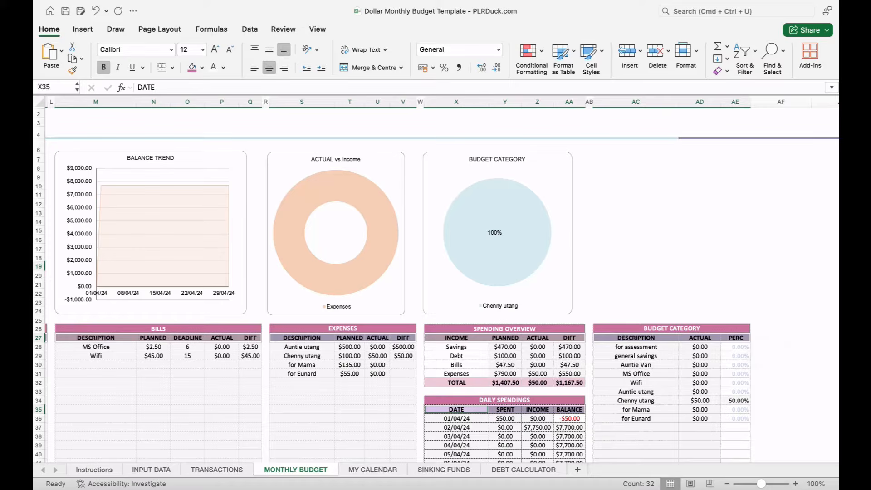
{"action": "left_click", "coordinate": [202, 67]}
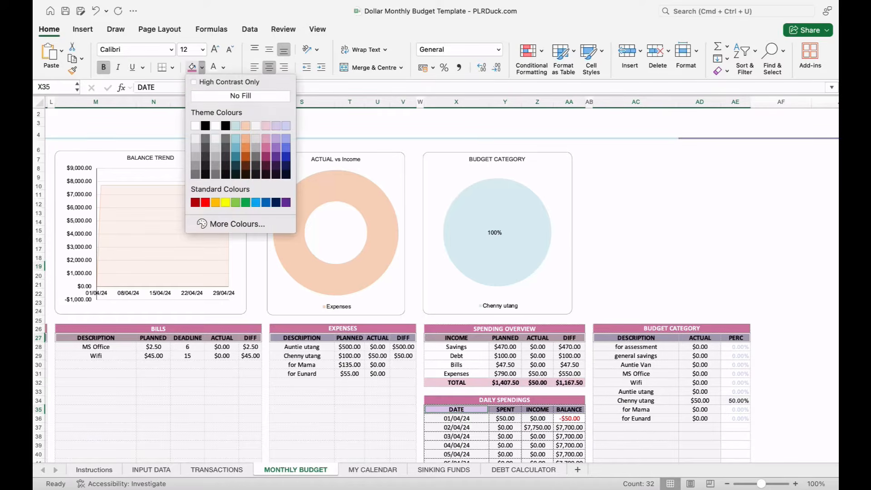
{"action": "left_click", "coordinate": [266, 138]}
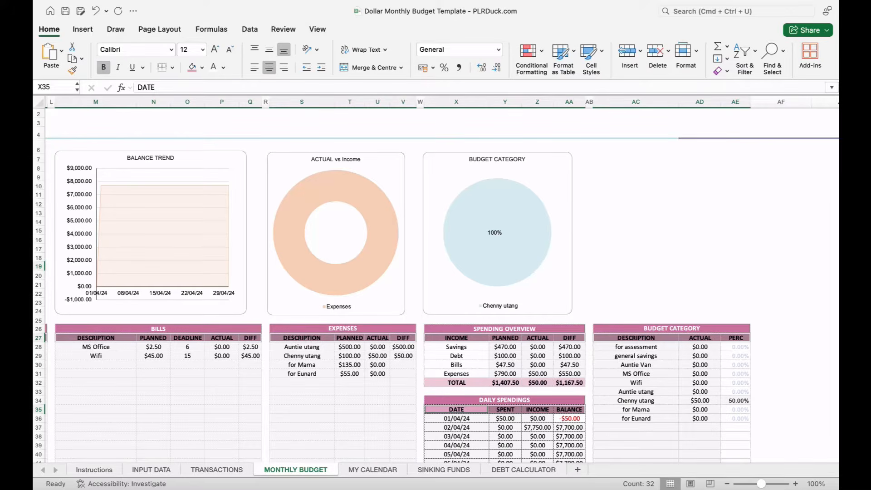
{"action": "scroll", "coordinate": [436, 273], "scroll_direction": "left", "scroll_amount": 6}
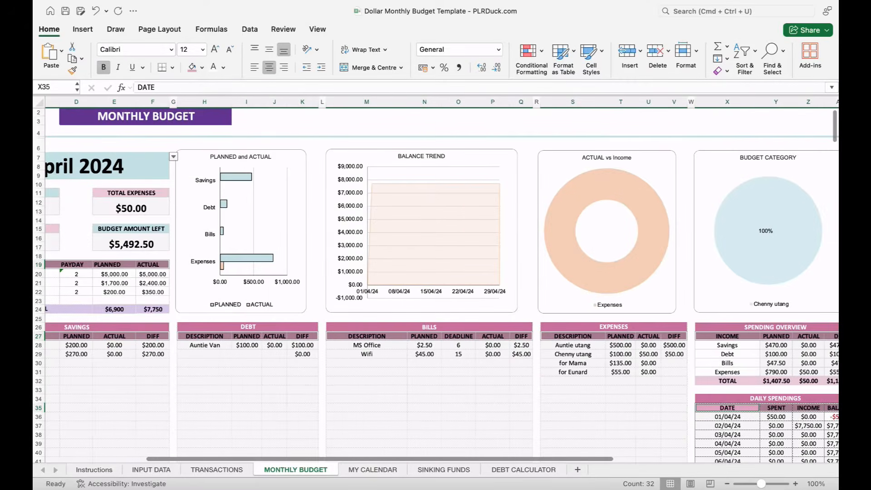
{"action": "left_click", "coordinate": [213, 67]}
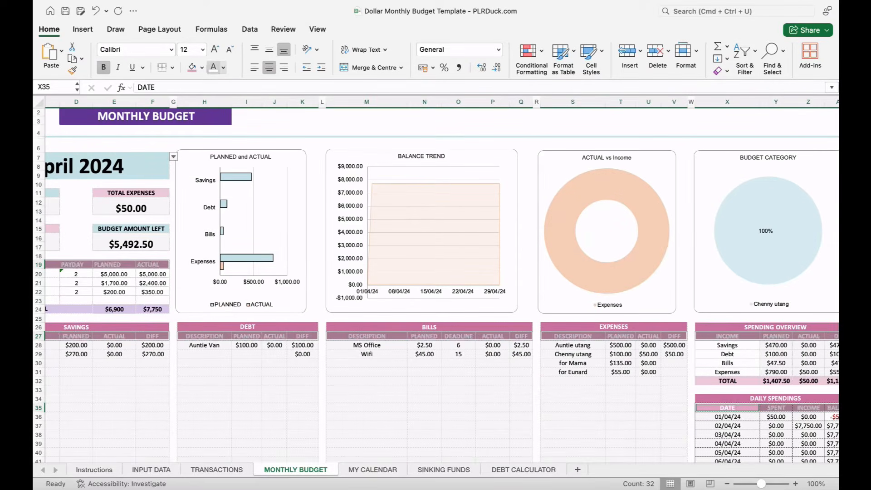
Step: Change the fill of all the tables' column header rows to medium purple and check them across the sheet
{"action": "left_click", "coordinate": [202, 67]}
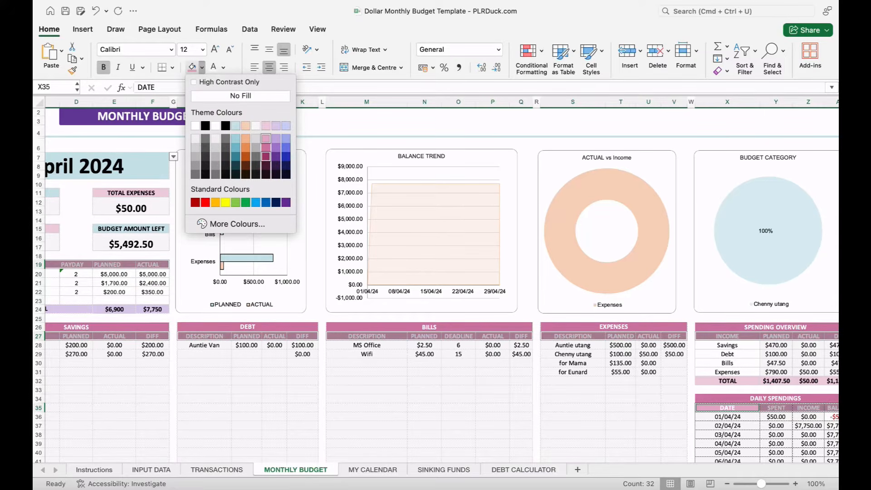
{"action": "left_click", "coordinate": [276, 148]}
{"action": "left_click", "coordinate": [204, 426]}
{"action": "scroll", "coordinate": [204, 426], "scroll_direction": "left", "scroll_amount": 2}
{"action": "scroll", "coordinate": [442, 285], "scroll_direction": "left", "scroll_amount": 3}
{"action": "scroll", "coordinate": [443, 285], "scroll_direction": "right", "scroll_amount": 2}
{"action": "scroll", "coordinate": [442, 285], "scroll_direction": "right", "scroll_amount": 6}
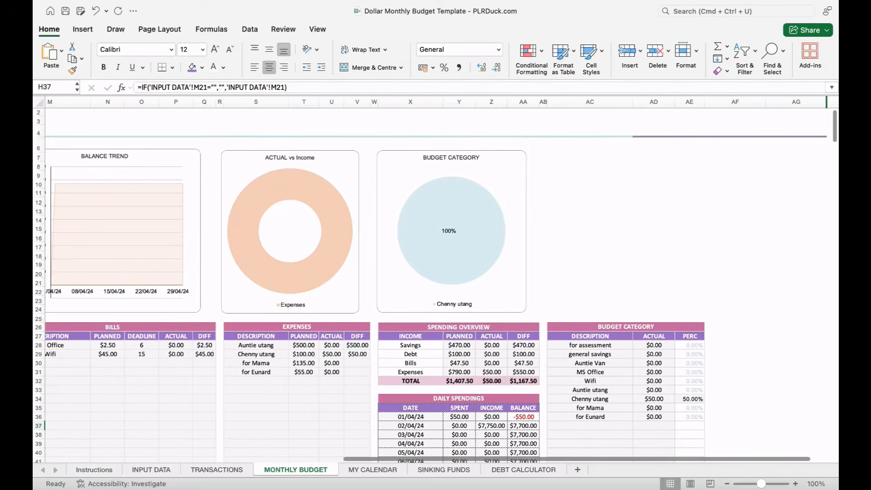
{"action": "scroll", "coordinate": [442, 285], "scroll_direction": "left", "scroll_amount": 5}
{"action": "scroll", "coordinate": [442, 285], "scroll_direction": "right", "scroll_amount": 4}
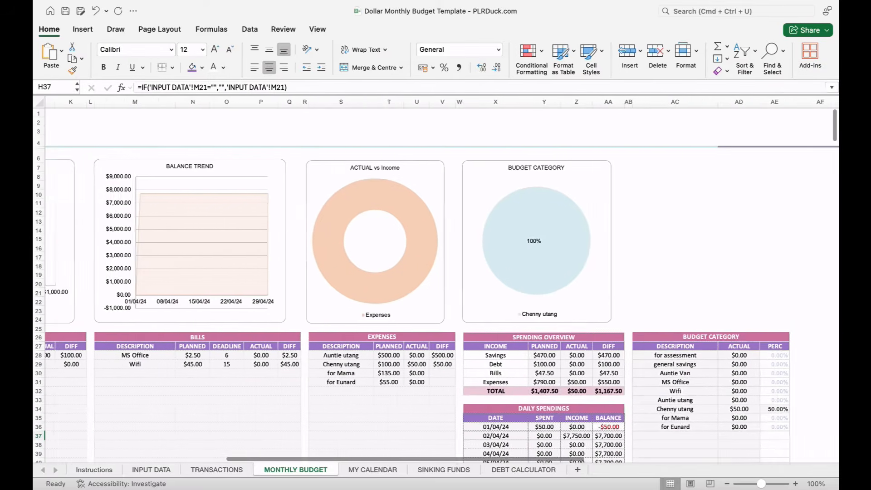
{"action": "scroll", "coordinate": [442, 285], "scroll_direction": "left", "scroll_amount": 6}
{"action": "scroll", "coordinate": [442, 285], "scroll_direction": "right", "scroll_amount": 5}
{"action": "scroll", "coordinate": [442, 285], "scroll_direction": "right", "scroll_amount": 1}
Step: Move the four charts to the right, clearing the space beside the April 2024 summary boxes
{"action": "double_click", "coordinate": [504, 300]}
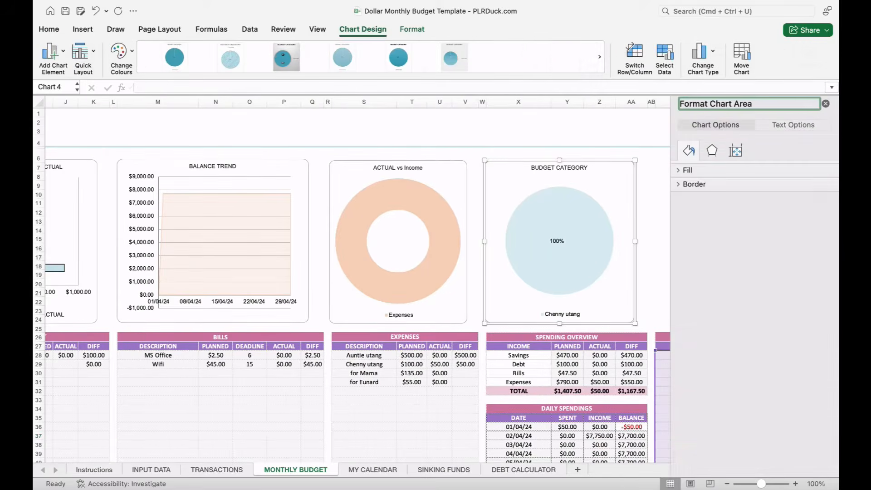
{"action": "left_click", "coordinate": [826, 104]}
{"action": "left_click_drag", "start_coordinate": [592, 180], "coordinate": [774, 176]}
{"action": "left_click_drag", "start_coordinate": [425, 174], "coordinate": [660, 177]}
{"action": "left_click_drag", "start_coordinate": [281, 169], "coordinate": [572, 179]}
{"action": "left_click_drag", "start_coordinate": [83, 174], "coordinate": [508, 149]}
{"action": "scroll", "coordinate": [508, 150], "scroll_direction": "left", "scroll_amount": 8}
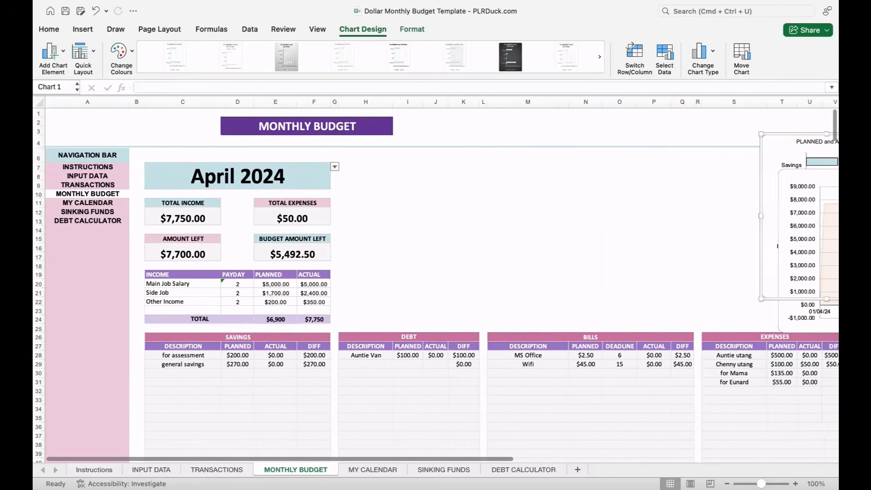
Step: Give the April 2024 month cell the same dark purple fill as the title and white text
{"action": "scroll", "coordinate": [508, 150], "scroll_direction": "right", "scroll_amount": 1}
{"action": "left_click", "coordinate": [215, 177]}
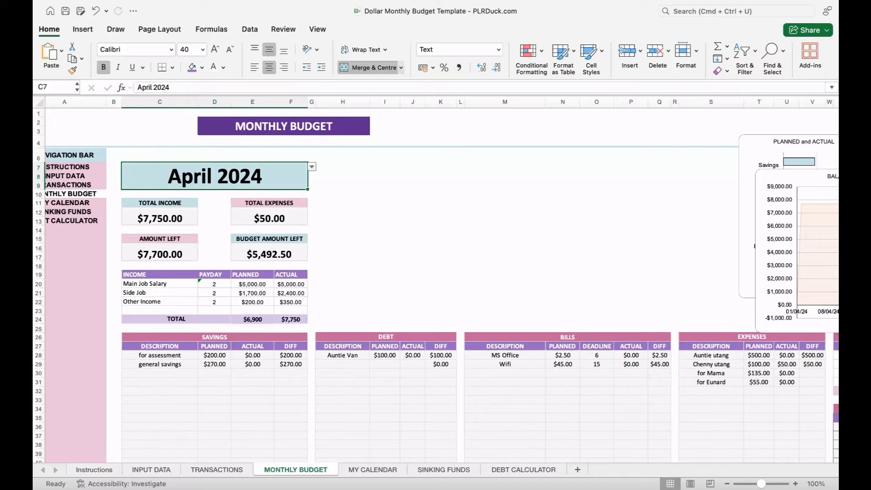
{"action": "left_click", "coordinate": [202, 67]}
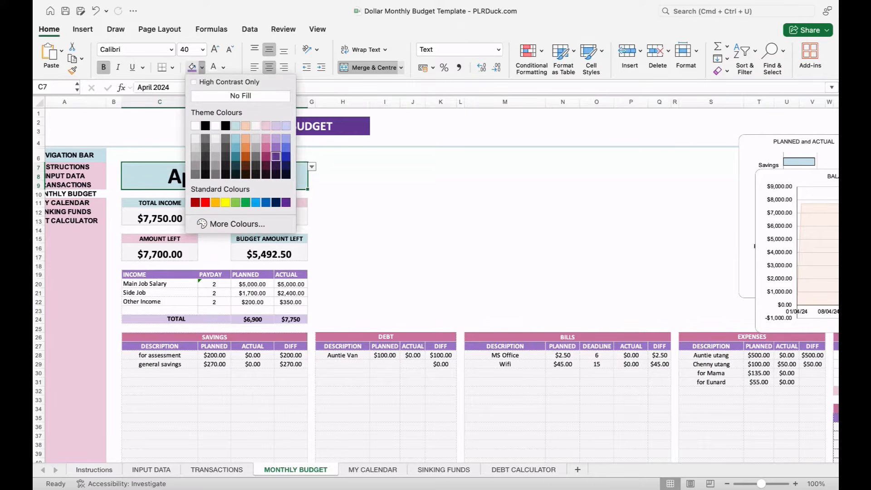
{"action": "left_click", "coordinate": [276, 156]}
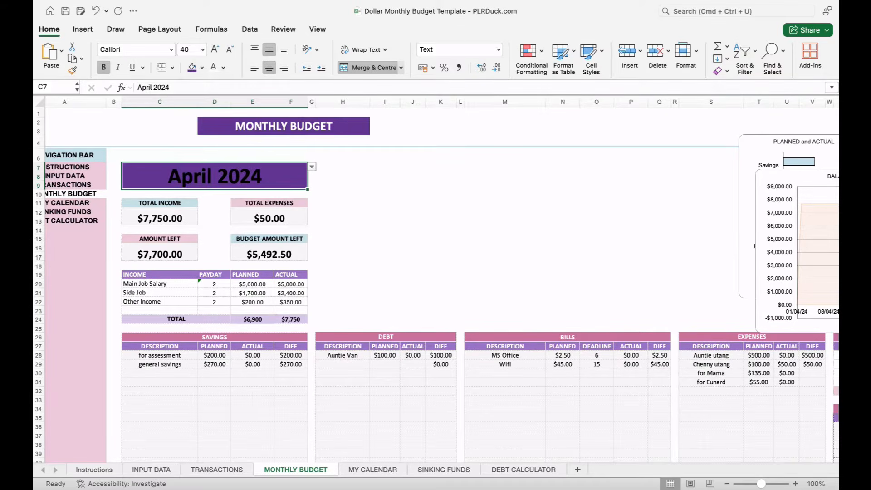
{"action": "left_click", "coordinate": [213, 67]}
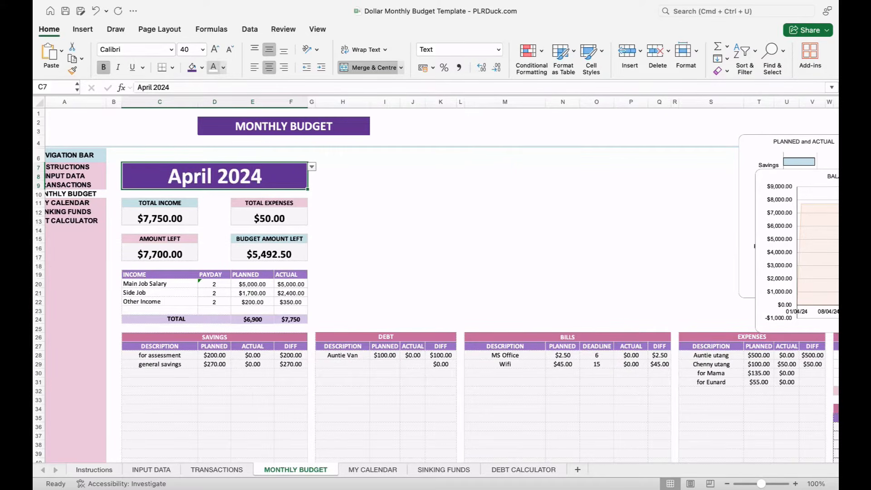
{"action": "left_click", "coordinate": [343, 194]}
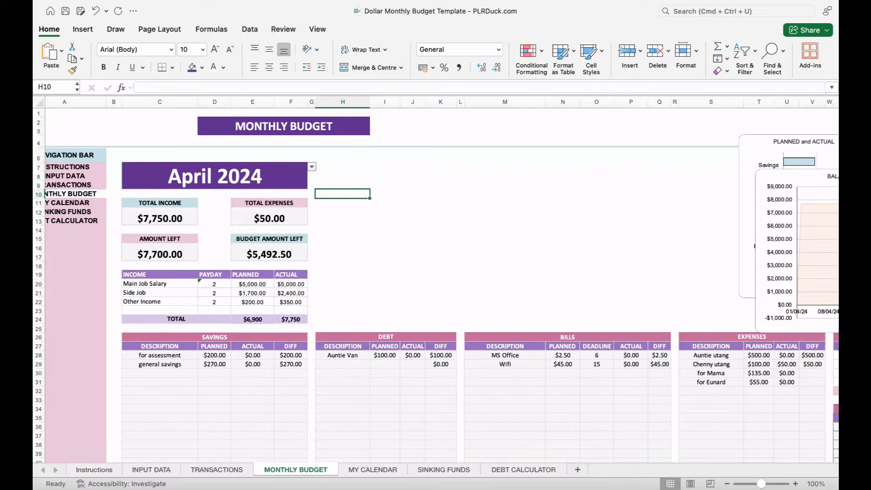
Step: Move the INCOME table from C19:F24 to start at cell H7, and widen columns I to K to fit its contents
{"action": "left_click_drag", "start_coordinate": [159, 274], "coordinate": [291, 320]}
{"action": "key", "text": "super+c"}
{"action": "left_click", "coordinate": [343, 176]}
{"action": "left_click", "coordinate": [342, 167]}
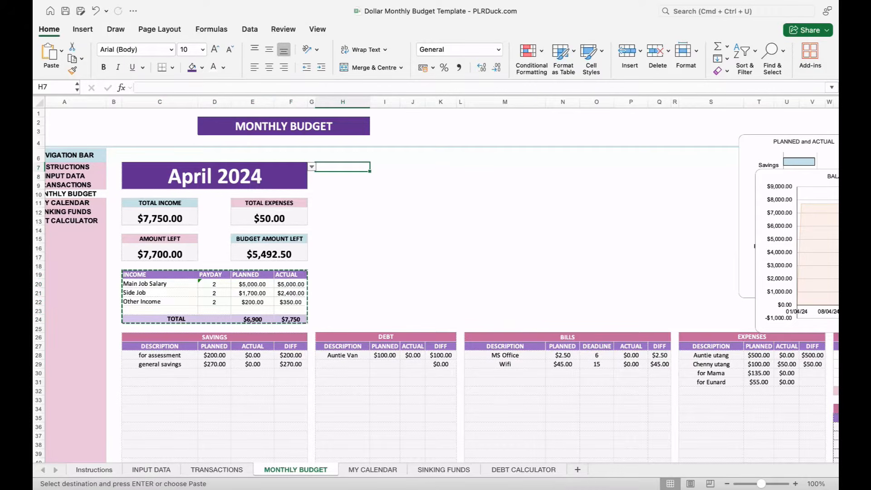
{"action": "key", "text": "super+v"}
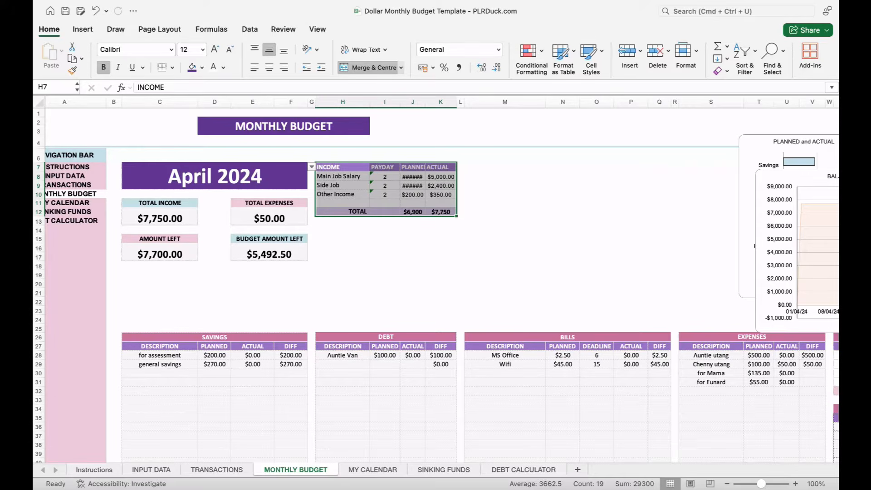
{"action": "left_click_drag", "start_coordinate": [427, 102], "coordinate": [407, 102]}
{"action": "left_click", "coordinate": [426, 257]}
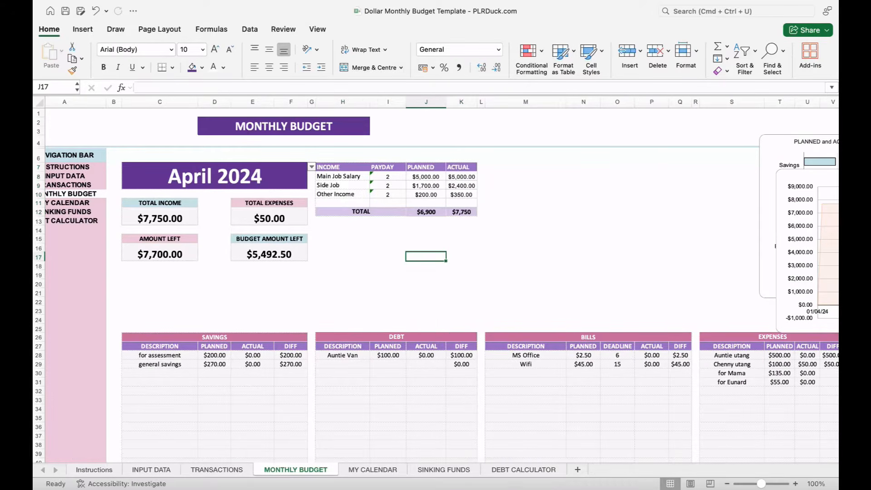
Step: Move the INCOME table down one row so that it starts at cell H8
{"action": "left_click_drag", "start_coordinate": [342, 167], "coordinate": [461, 212]}
{"action": "key", "text": "super+c"}
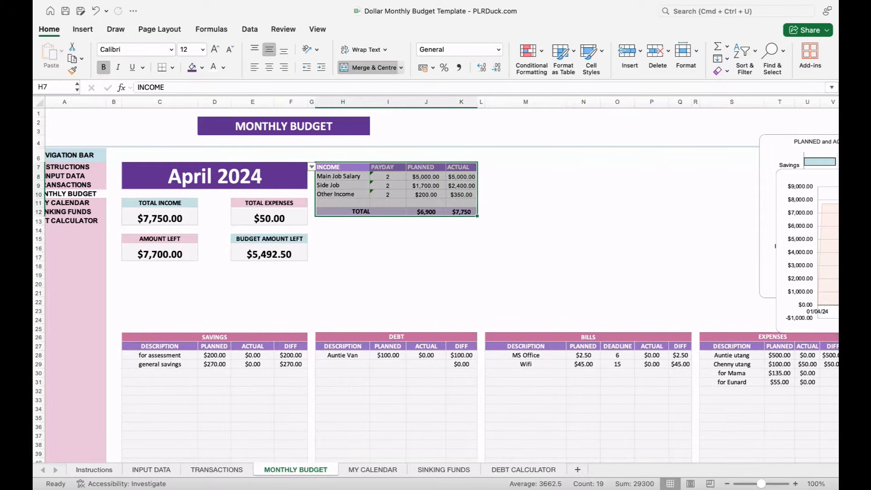
{"action": "left_click", "coordinate": [343, 176]}
{"action": "key", "text": "super+v"}
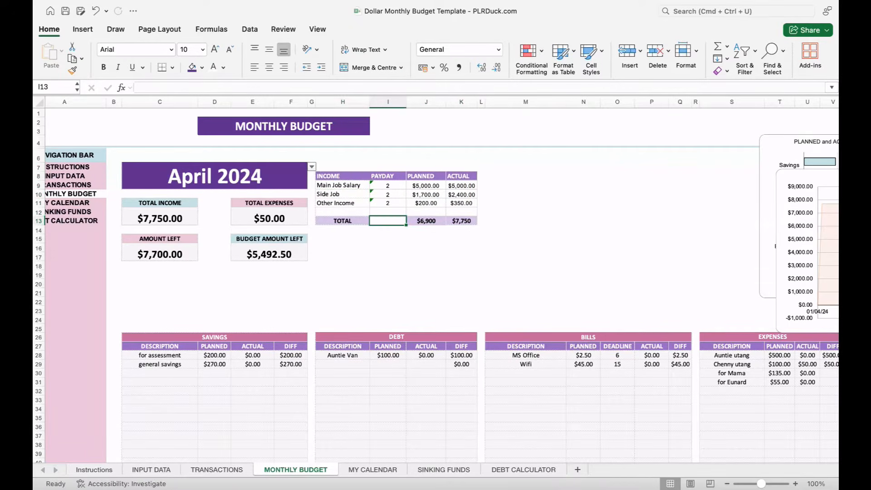
Step: Merge and centre the empty cells H7:K7 above the income table
{"action": "left_click", "coordinate": [343, 167]}
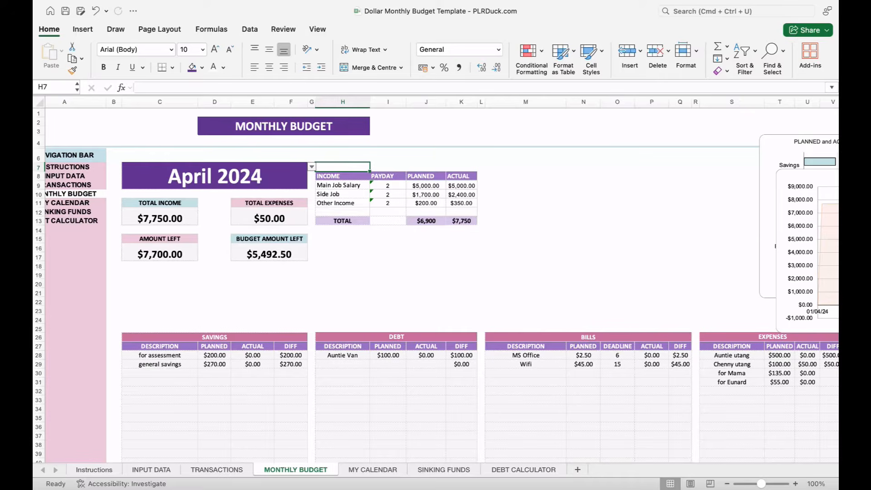
{"action": "left_click_drag", "start_coordinate": [343, 167], "coordinate": [461, 167]}
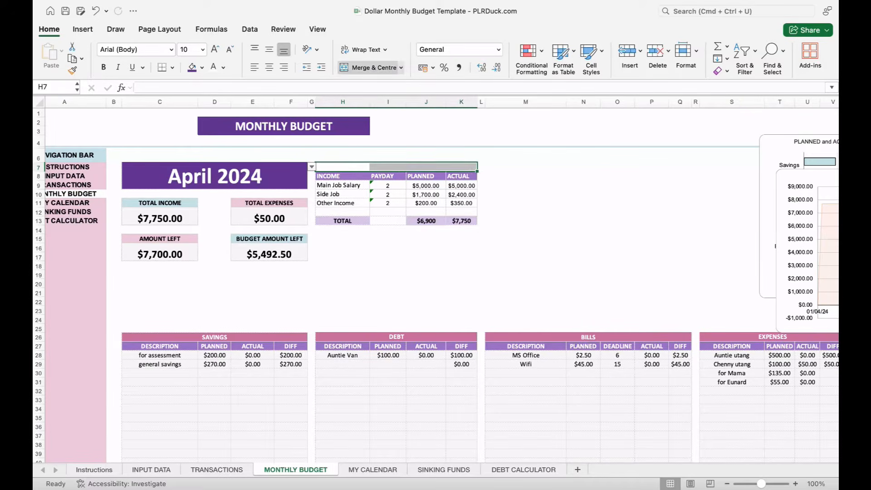
{"action": "left_click", "coordinate": [368, 67]}
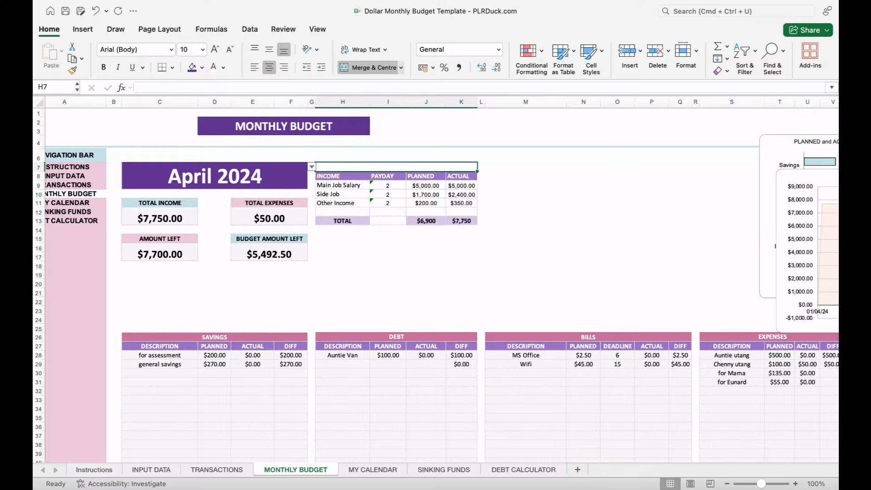
Step: Copy the DEBT heading onto the merged cell above the income table and change its text to INCOME OVERVIEW
{"action": "left_click", "coordinate": [396, 338]}
{"action": "key", "text": "super+c"}
{"action": "left_click", "coordinate": [396, 167]}
{"action": "key", "text": "super+v"}
{"action": "double_click", "coordinate": [397, 167]}
{"action": "type", "text": "INCOME"}
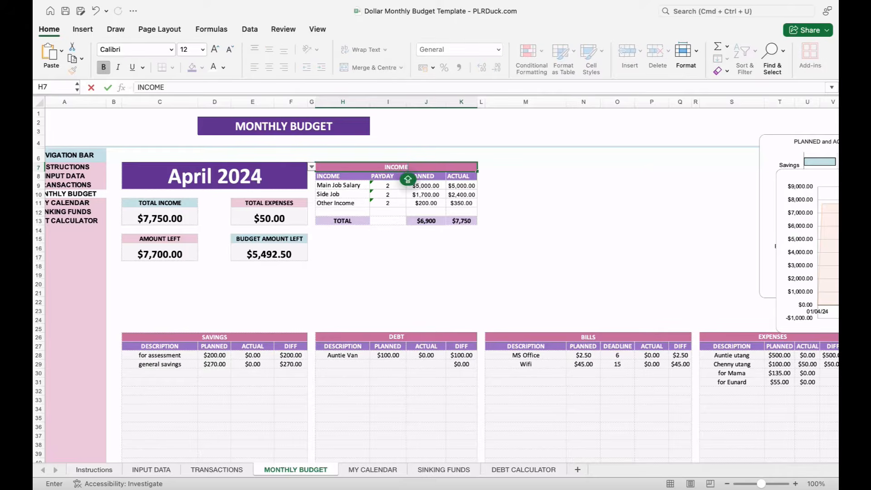
{"action": "type", "text": " OVE"}
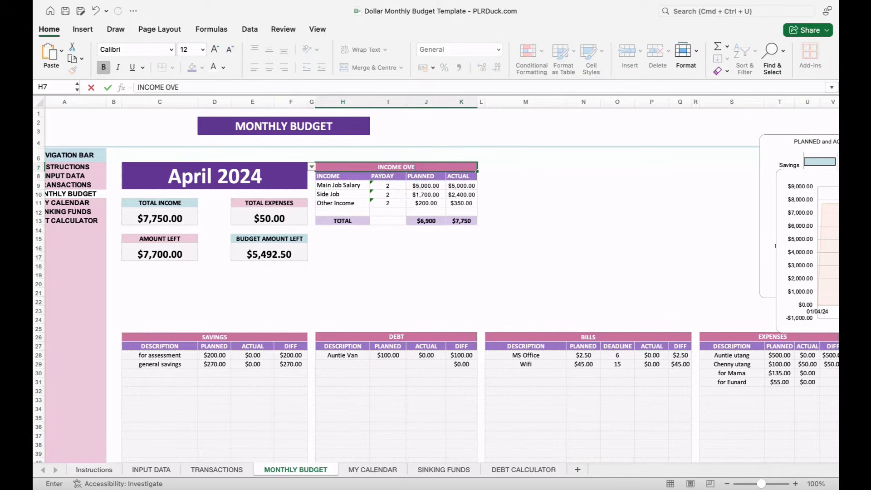
{"action": "type", "text": "RVIEW"}
{"action": "left_click", "coordinate": [388, 257]}
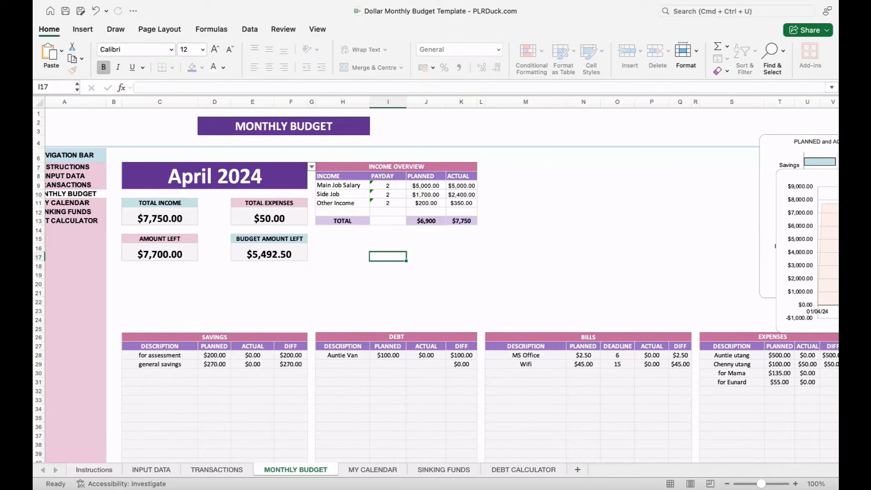
Step: Copy the TOTAL cell's formatting into the blank cell I13 beside it, leaving I13 without text
{"action": "left_click", "coordinate": [364, 221]}
{"action": "key", "text": "super+c"}
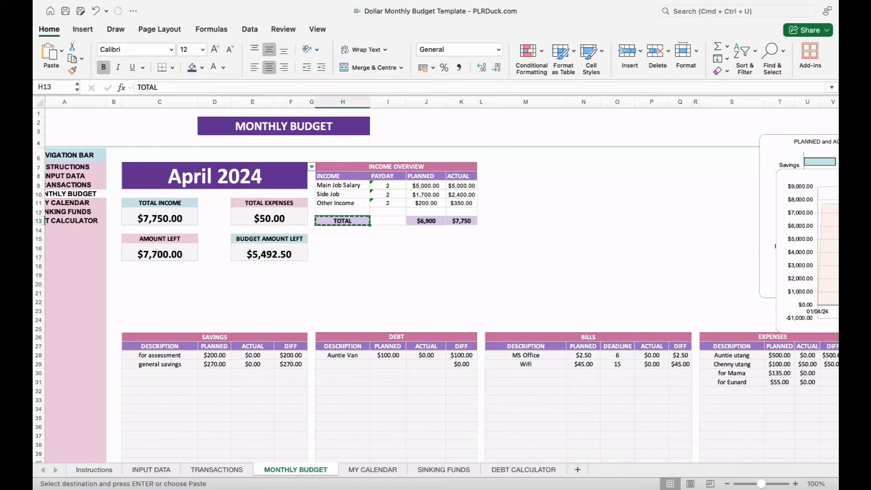
{"action": "left_click", "coordinate": [387, 221]}
{"action": "key", "text": "super+v"}
{"action": "key", "text": "Delete"}
{"action": "left_click", "coordinate": [388, 248]}
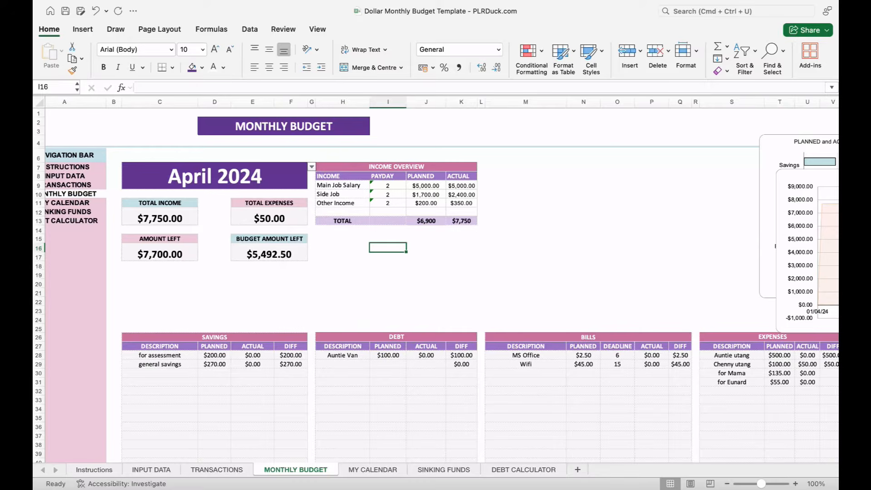
Step: Move the AMOUNT LEFT box from C15:C17 down so that it starts at cell C19
{"action": "left_click", "coordinate": [160, 203]}
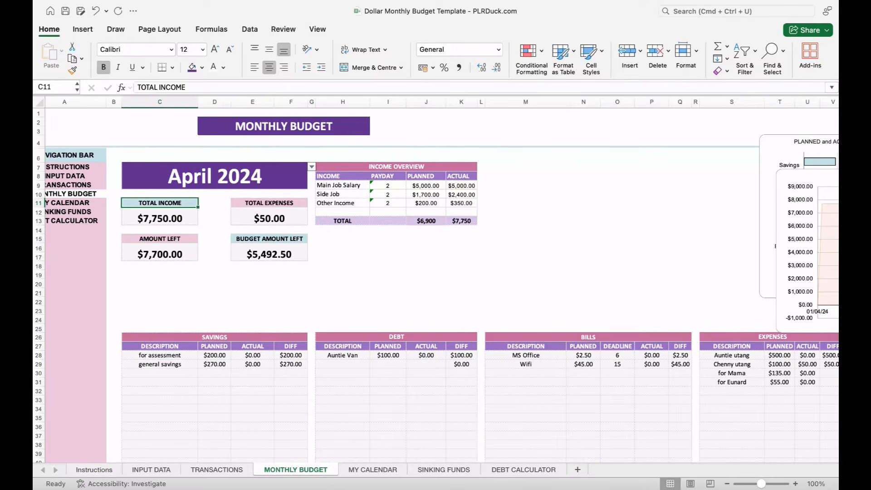
{"action": "left_click_drag", "start_coordinate": [160, 240], "coordinate": [160, 254]}
{"action": "key", "text": "super+c"}
{"action": "left_click", "coordinate": [160, 285]}
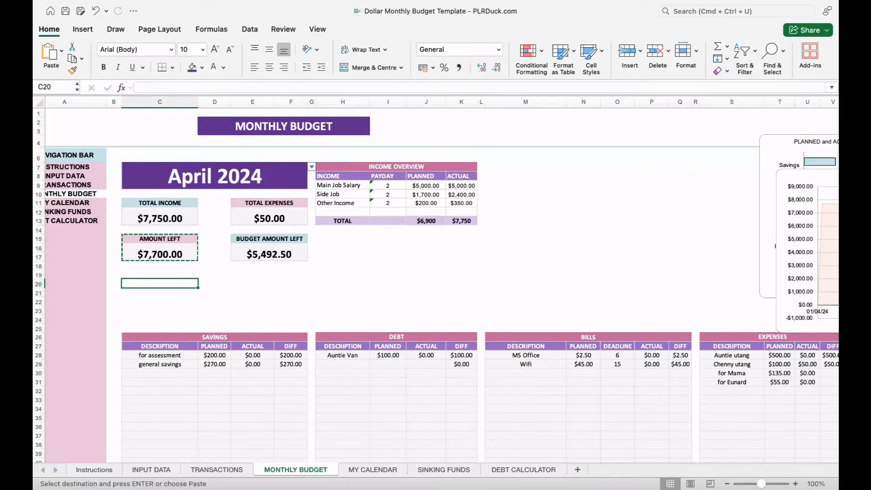
{"action": "key", "text": "super+v"}
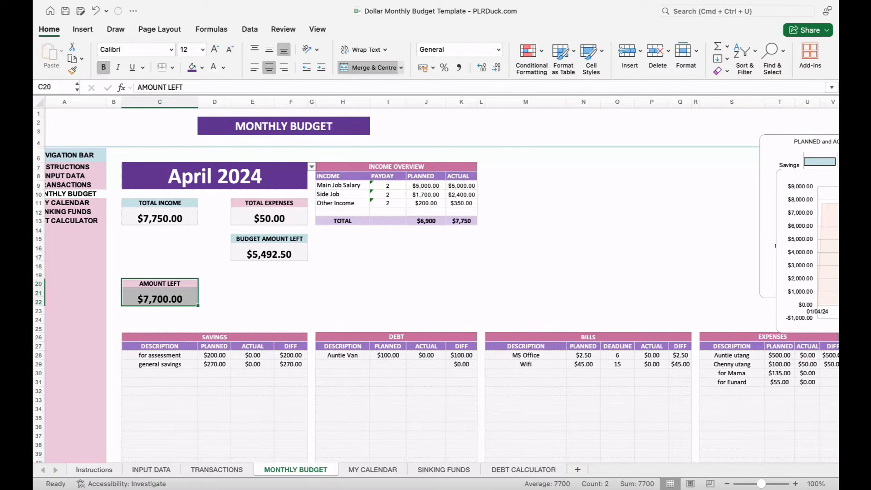
{"action": "left_click", "coordinate": [160, 266]}
{"action": "left_click", "coordinate": [160, 276]}
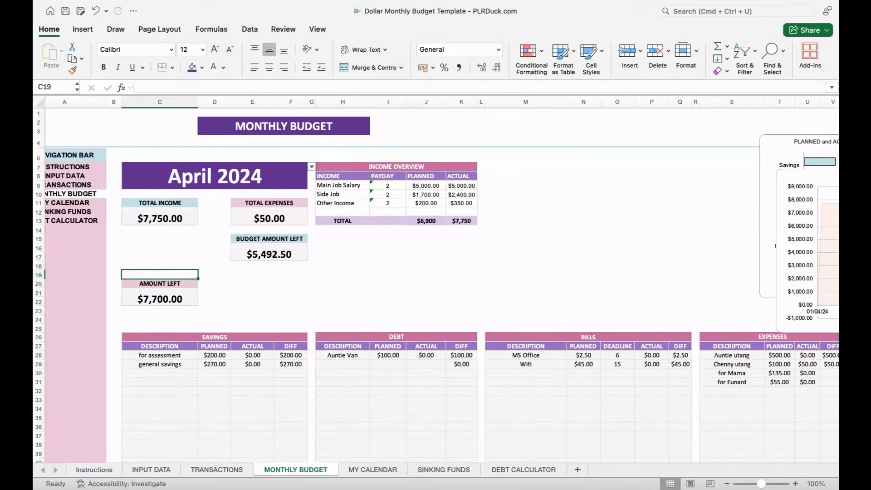
{"action": "left_click_drag", "start_coordinate": [159, 284], "coordinate": [160, 299]}
{"action": "key", "text": "super+x"}
{"action": "left_click", "coordinate": [159, 275]}
{"action": "key", "text": "super+v"}
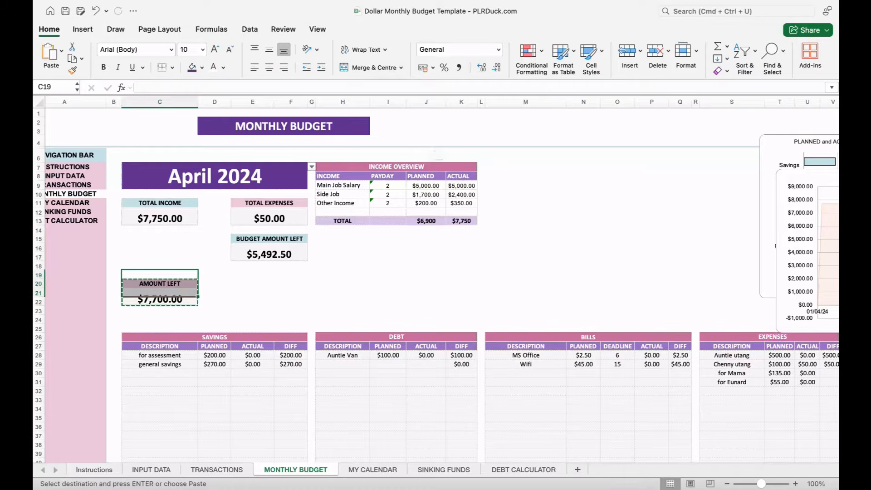
{"action": "key", "text": "Return"}
Step: Move the BUDGET AMOUNT LEFT box down to start at cell E19, level with the AMOUNT LEFT box
{"action": "left_click_drag", "start_coordinate": [269, 239], "coordinate": [269, 254]}
{"action": "key", "text": "super+x"}
{"action": "left_click", "coordinate": [253, 275]}
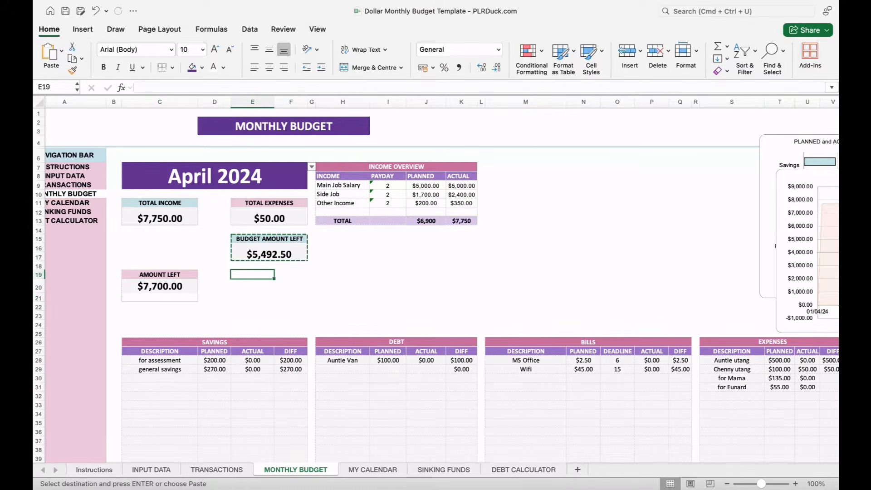
{"action": "key", "text": "super+v"}
{"action": "left_click", "coordinate": [159, 308]}
Step: Unmerge the amount cells under the TOTAL INCOME and TOTAL EXPENSES headings
{"action": "left_click", "coordinate": [160, 230]}
{"action": "mouse_move", "coordinate": [160, 203]}
{"action": "left_mouse_down"}
{"action": "mouse_move", "coordinate": [160, 217]}
{"action": "mouse_move", "coordinate": [160, 203]}
{"action": "left_mouse_up"}
{"action": "left_click", "coordinate": [160, 217]}
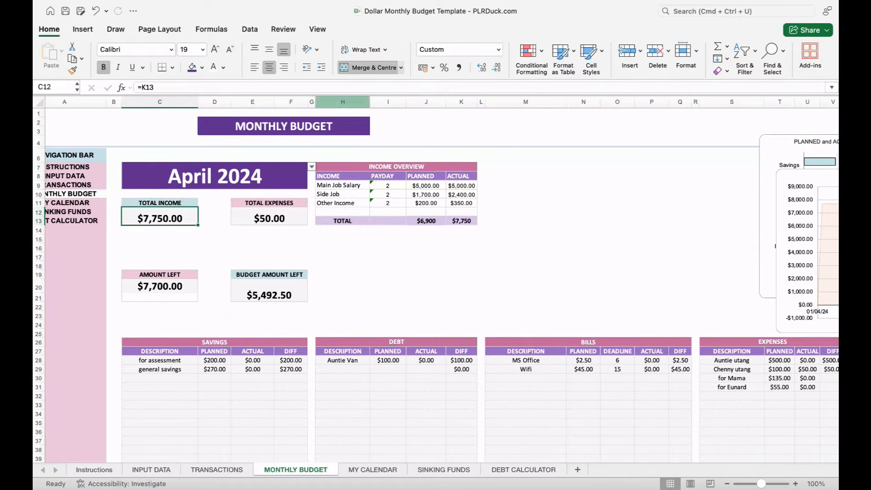
{"action": "left_click", "coordinate": [369, 67]}
{"action": "left_click", "coordinate": [270, 217]}
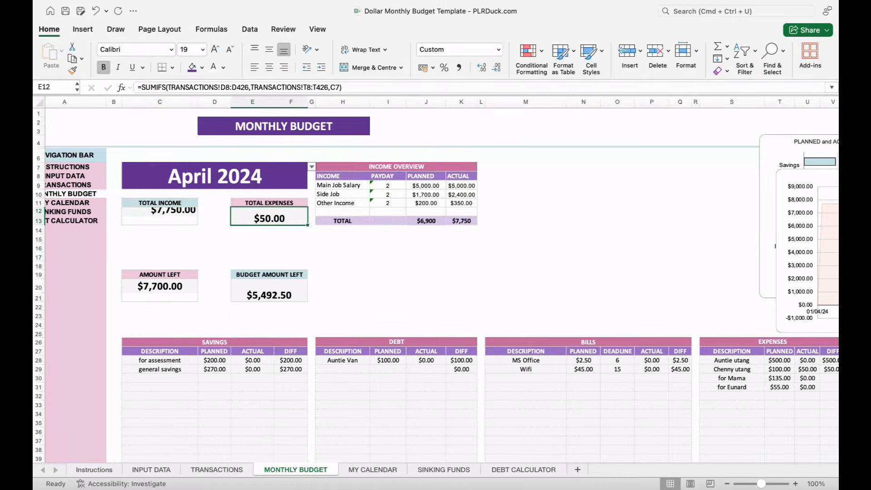
{"action": "left_click", "coordinate": [368, 67]}
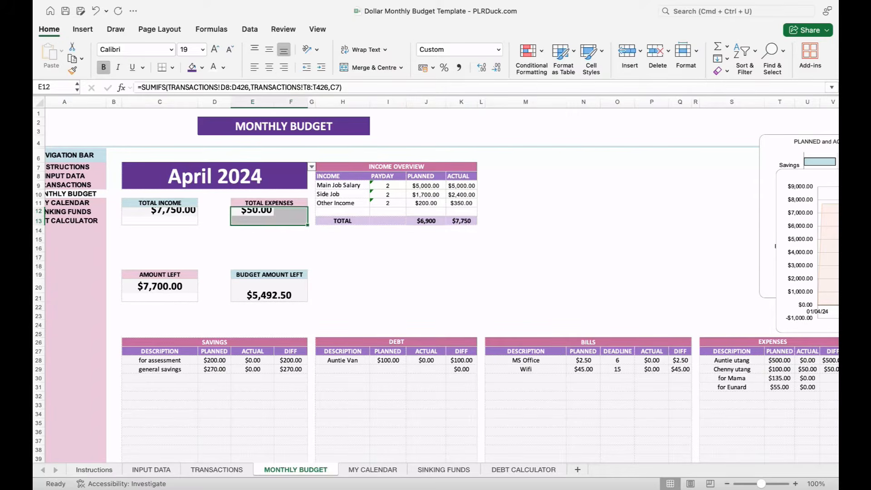
Step: Move the total income amount from C12 down to C13
{"action": "mouse_move", "coordinate": [160, 203]}
{"action": "left_mouse_down"}
{"action": "mouse_move", "coordinate": [160, 211]}
{"action": "mouse_move", "coordinate": [160, 204]}
{"action": "left_mouse_up"}
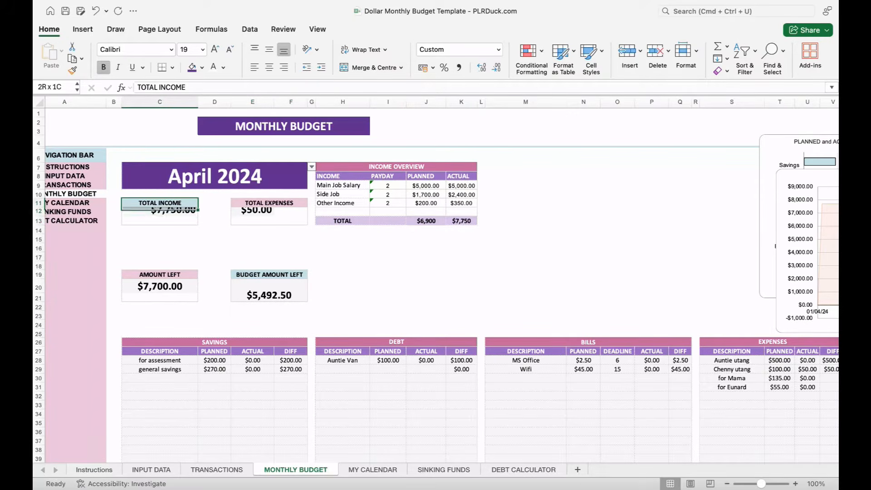
{"action": "left_click", "coordinate": [159, 211]}
{"action": "key", "text": "super+c"}
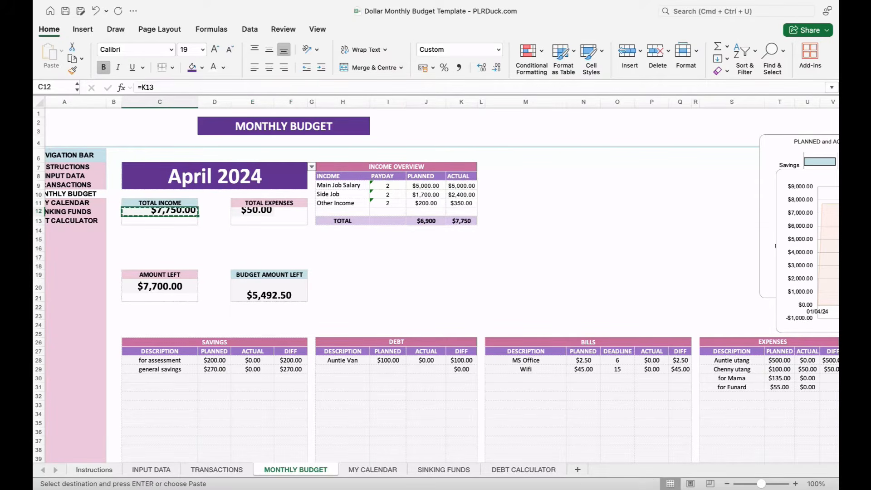
{"action": "left_click", "coordinate": [160, 221]}
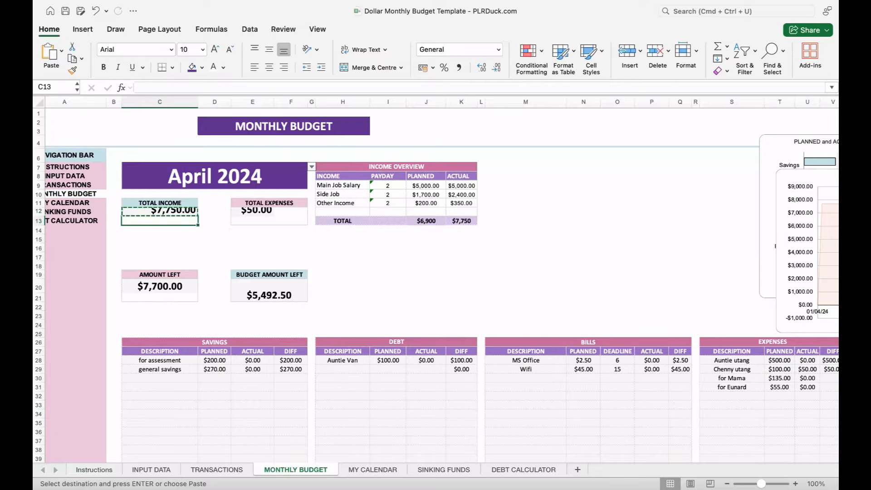
{"action": "key", "text": "super+v"}
Step: Merge and centre C11:C12 for the TOTAL INCOME heading and C13:C14 for its amount
{"action": "left_click_drag", "start_coordinate": [160, 202], "coordinate": [160, 211]}
{"action": "left_click", "coordinate": [370, 67]}
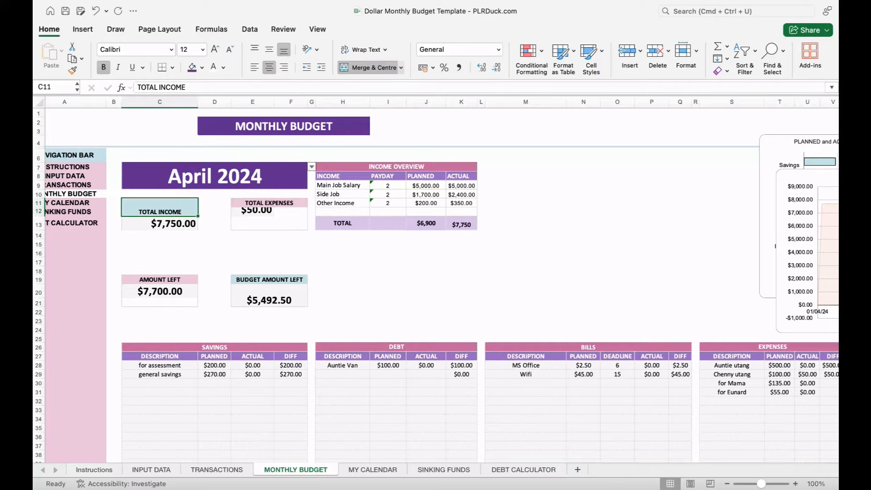
{"action": "left_click_drag", "start_coordinate": [160, 224], "coordinate": [160, 235]}
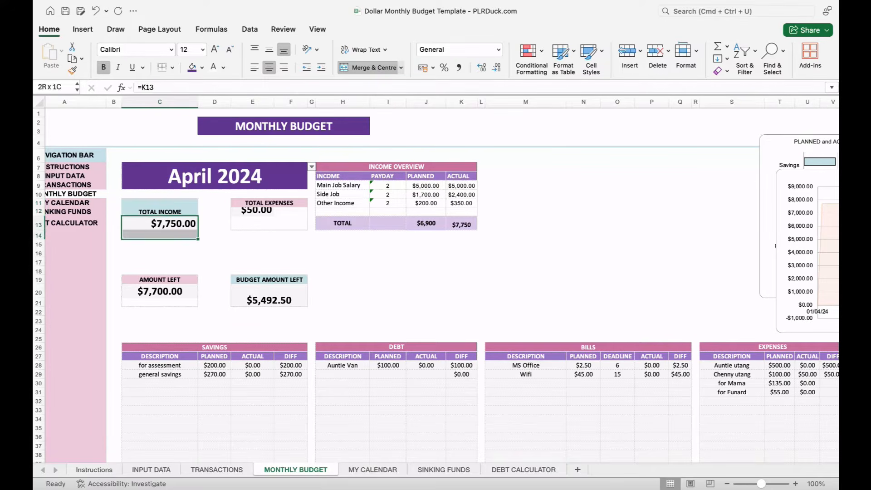
{"action": "left_click", "coordinate": [370, 67]}
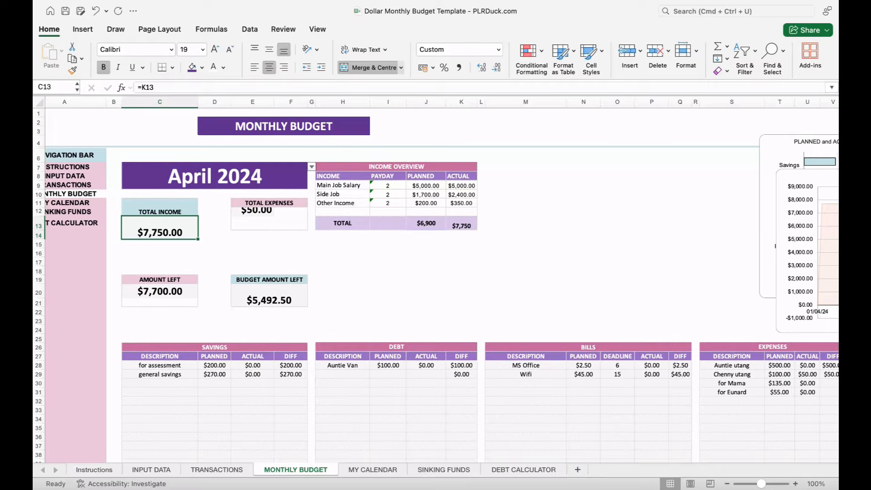
{"action": "left_click", "coordinate": [214, 223]}
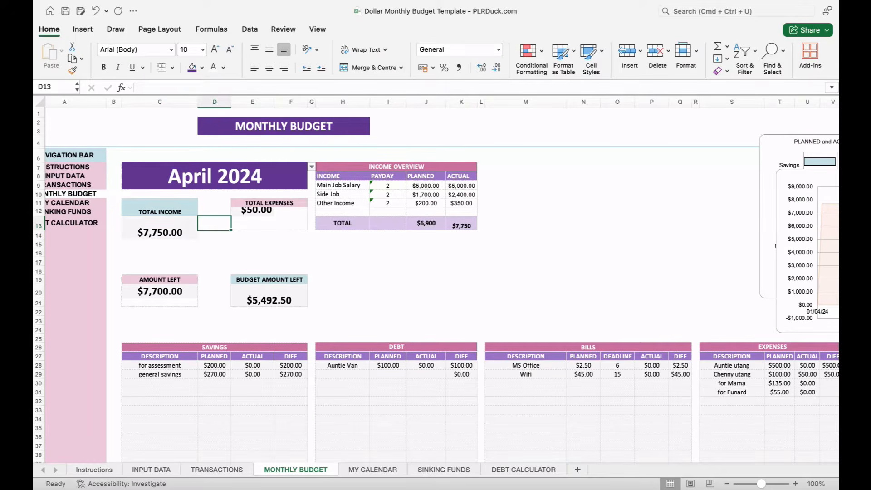
Step: Move the total expenses amount from E12 down to E13
{"action": "left_click", "coordinate": [252, 211]}
{"action": "key", "text": "super+x"}
{"action": "left_click", "coordinate": [252, 223]}
{"action": "key", "text": "super+v"}
Step: Merge and centre E11:F12 for the TOTAL EXPENSES heading and E13:F14 for its amount
{"action": "left_click_drag", "start_coordinate": [252, 211], "coordinate": [273, 212]}
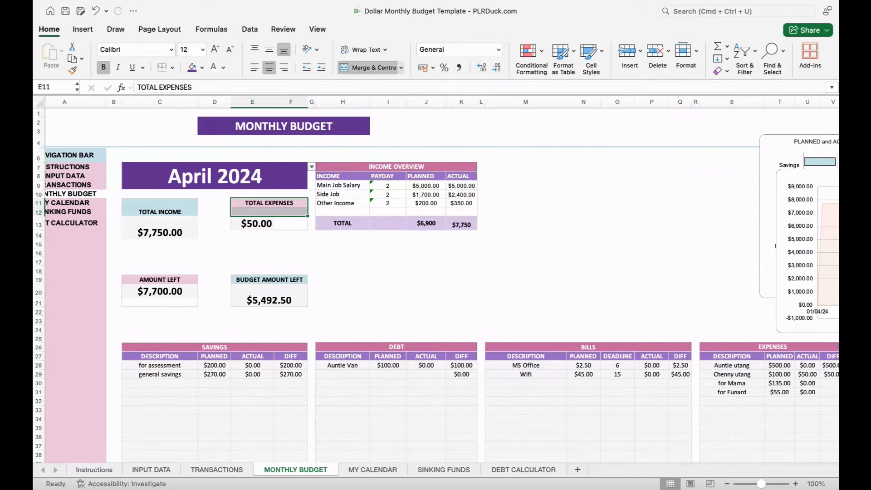
{"action": "left_click", "coordinate": [374, 68]}
{"action": "left_click", "coordinate": [374, 68]}
{"action": "left_click", "coordinate": [291, 223]}
{"action": "left_click_drag", "start_coordinate": [257, 224], "coordinate": [290, 233]}
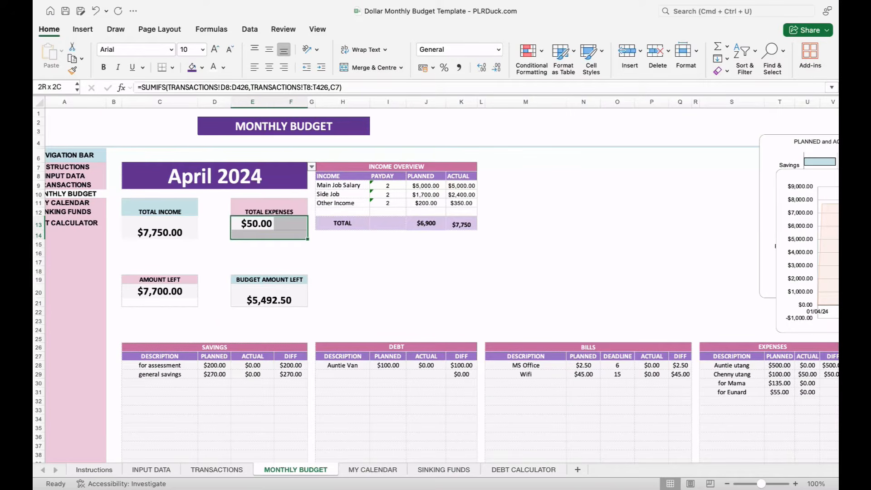
{"action": "left_click", "coordinate": [372, 68]}
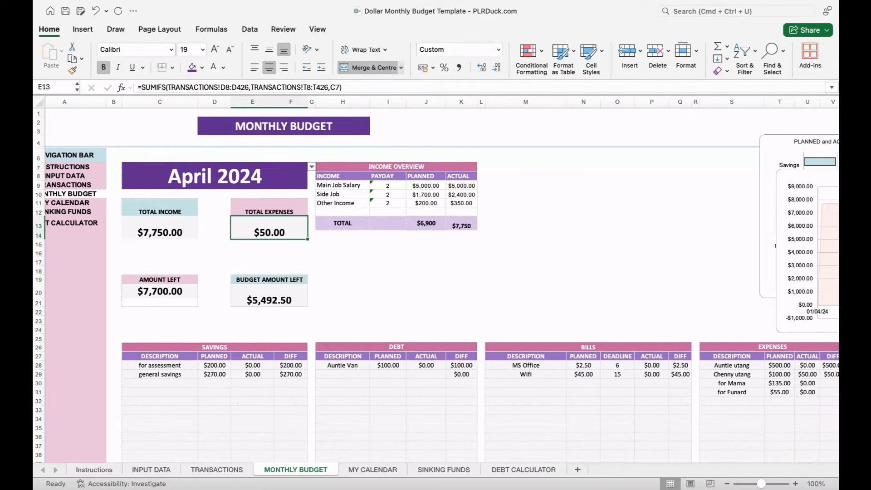
{"action": "left_click", "coordinate": [269, 207]}
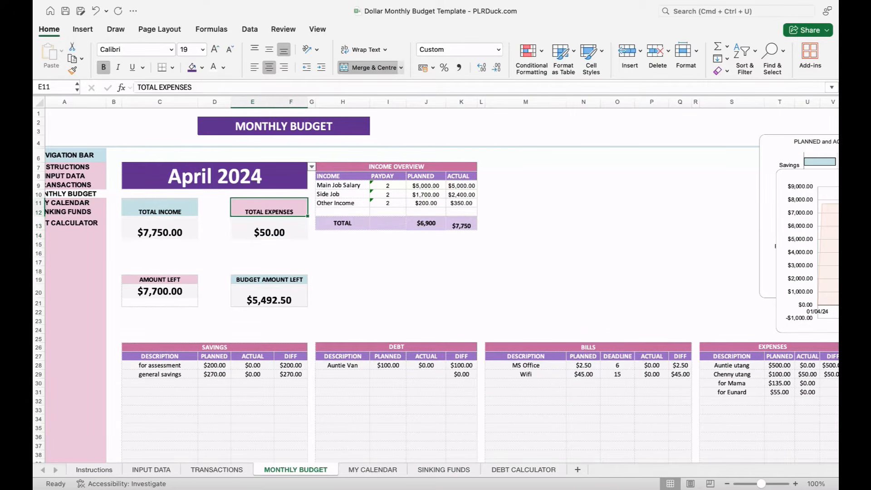
Step: Merge the AMOUNT LEFT and BUDGET AMOUNT LEFT headings with the row above, as C18:C19 and E18:F19
{"action": "left_click_drag", "start_coordinate": [159, 280], "coordinate": [160, 271]}
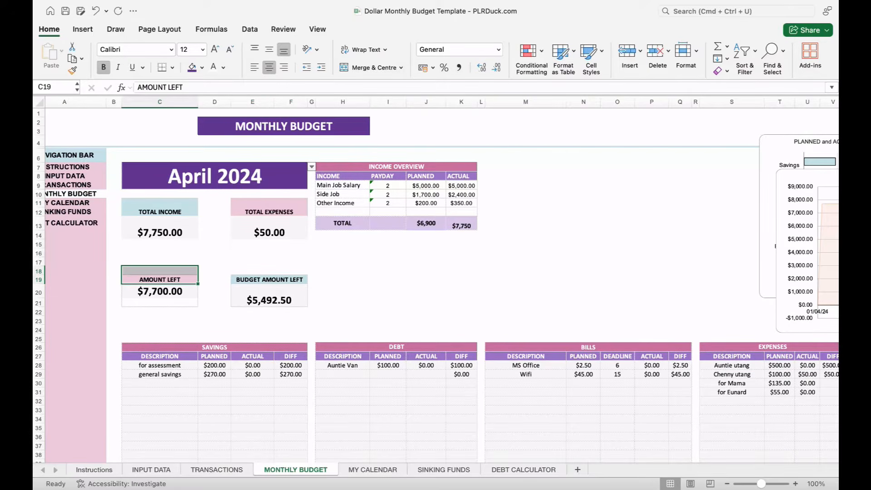
{"action": "left_click", "coordinate": [370, 67]}
{"action": "left_click_drag", "start_coordinate": [269, 280], "coordinate": [269, 272]}
{"action": "left_click", "coordinate": [370, 68]}
{"action": "left_click", "coordinate": [370, 68]}
{"action": "left_click", "coordinate": [343, 262]}
Step: Increase the font size of the four summary box headings to 16
{"action": "left_click", "coordinate": [160, 207]}
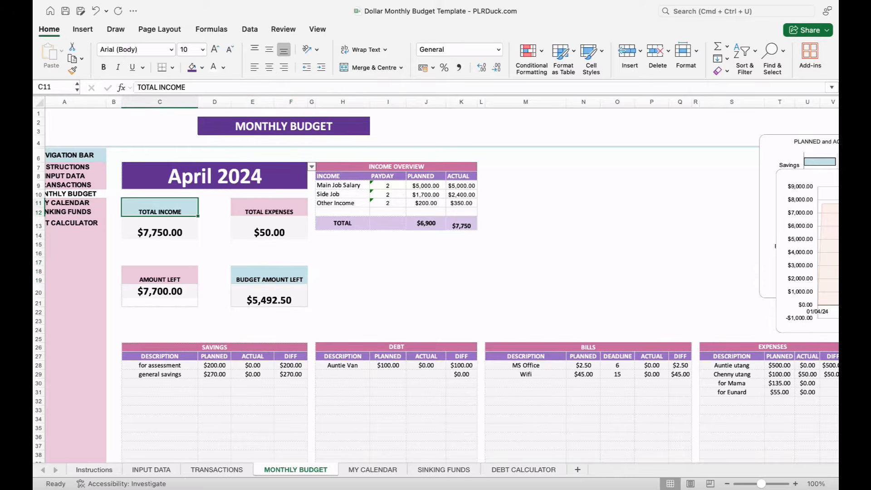
{"action": "left_click", "coordinate": [269, 208], "text": "super"}
{"action": "left_click", "coordinate": [159, 276], "text": "super"}
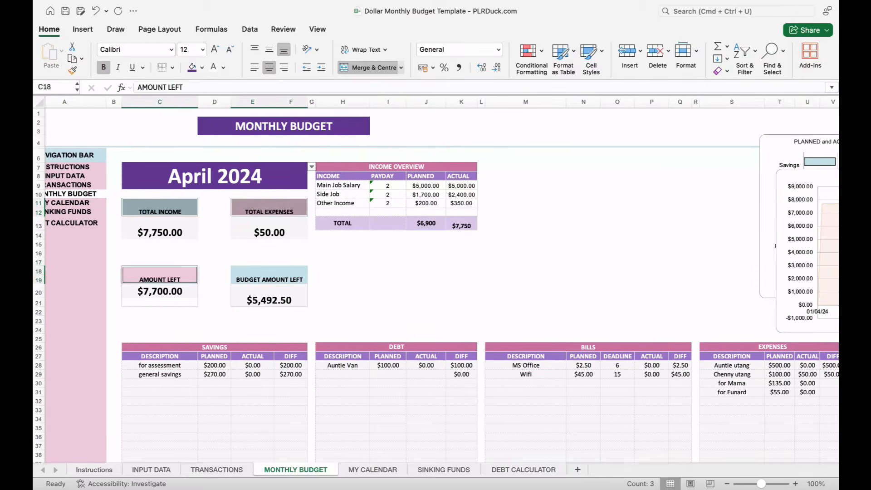
{"action": "left_click", "coordinate": [269, 276], "text": "super"}
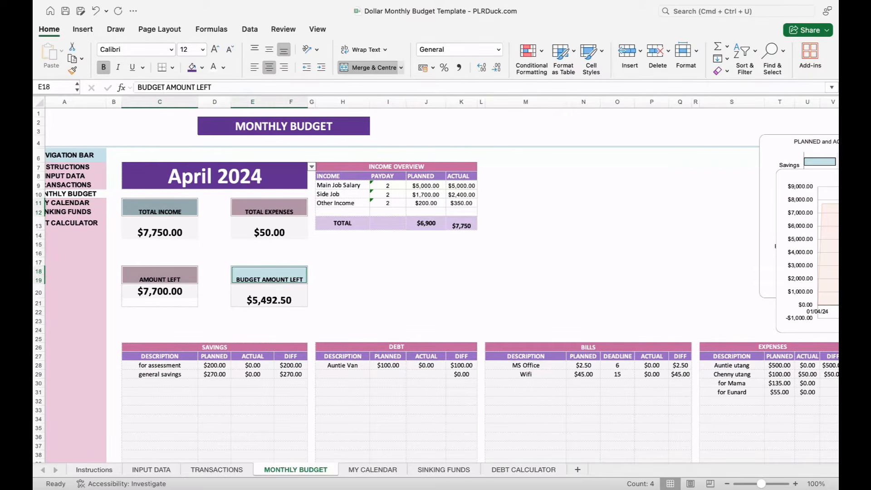
{"action": "left_click", "coordinate": [216, 49]}
{"action": "left_click", "coordinate": [215, 49]}
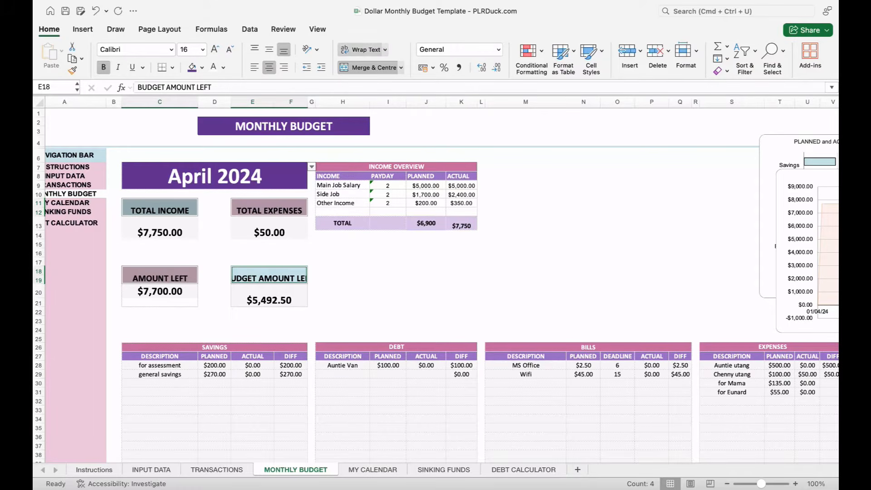
Step: Wrap the text of the four summary box headings and reduce the BUDGET AMOUNT LEFT heading's font size to 12
{"action": "left_click", "coordinate": [361, 49]}
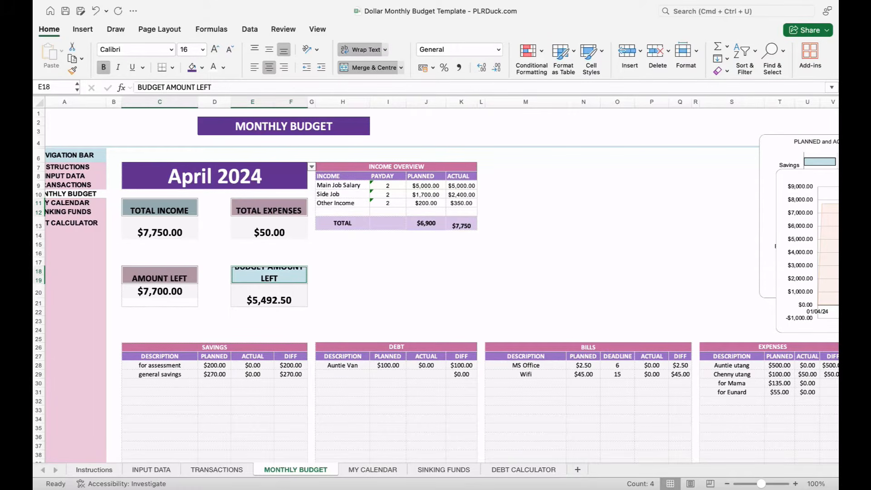
{"action": "left_click", "coordinate": [269, 275]}
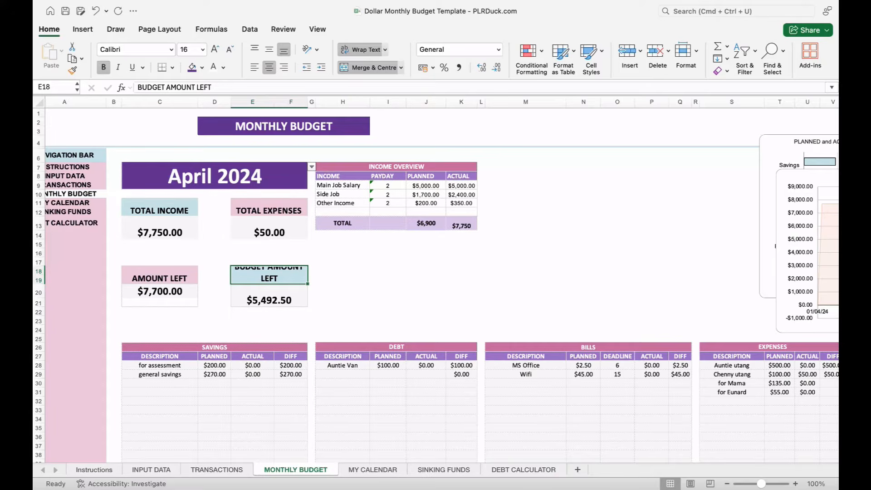
{"action": "left_click", "coordinate": [216, 49]}
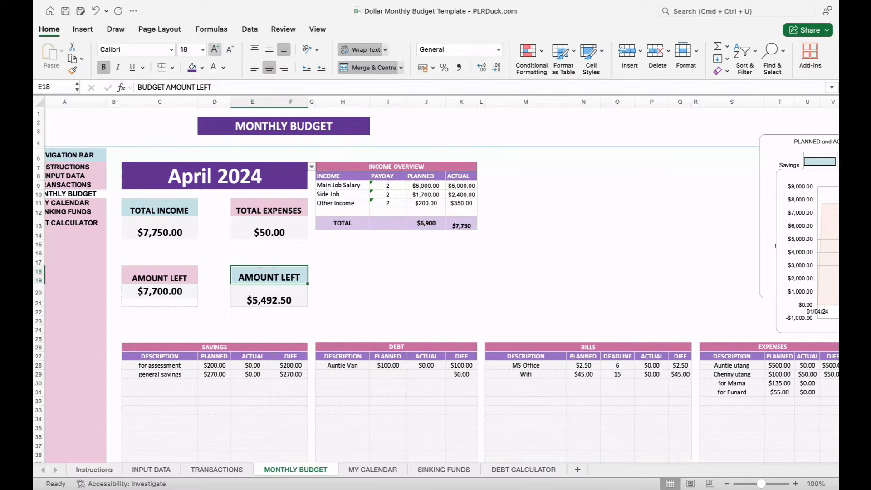
{"action": "left_click", "coordinate": [230, 49]}
{"action": "left_click", "coordinate": [230, 49]}
{"action": "left_click", "coordinate": [230, 49]}
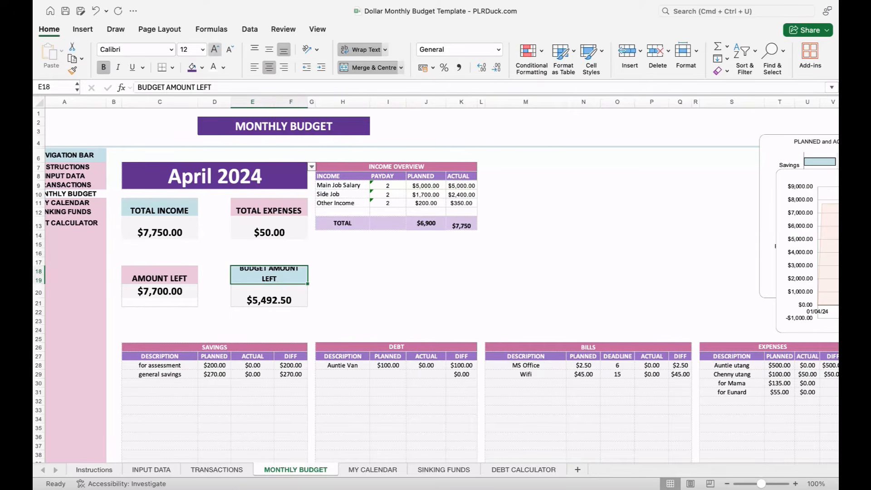
Step: Extend the merged AMOUNT LEFT and BUDGET AMOUNT LEFT headings up one row, to C17:C19 and E17:F19
{"action": "left_click_drag", "start_coordinate": [159, 275], "coordinate": [159, 262]}
{"action": "left_click", "coordinate": [369, 67]}
{"action": "left_click", "coordinate": [369, 67]}
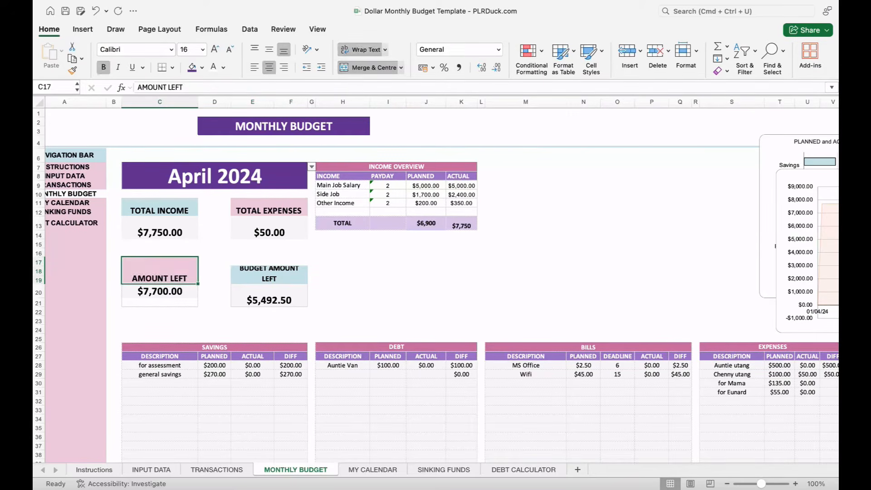
{"action": "left_click_drag", "start_coordinate": [269, 275], "coordinate": [269, 261]}
{"action": "left_click", "coordinate": [368, 67]}
{"action": "left_click", "coordinate": [368, 68]}
{"action": "left_click", "coordinate": [342, 263]}
Step: Increase the BUDGET AMOUNT LEFT heading's font size to 16
{"action": "left_click", "coordinate": [269, 272]}
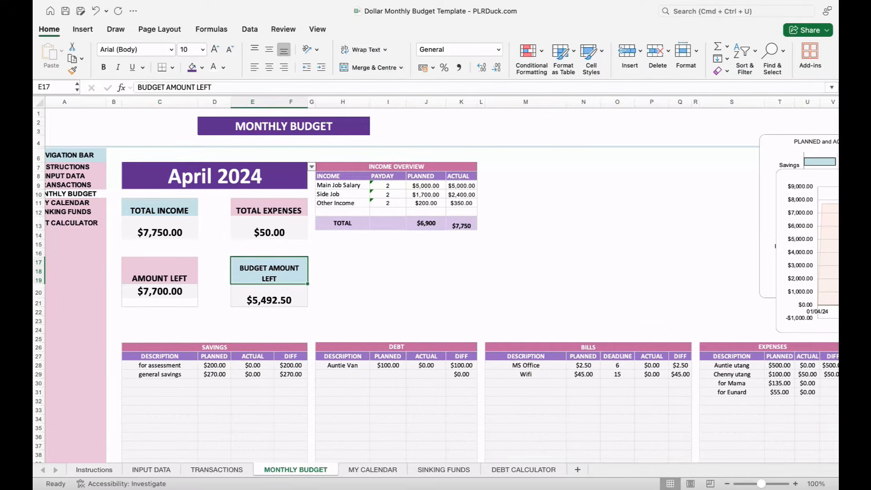
{"action": "left_click", "coordinate": [215, 49]}
{"action": "left_click", "coordinate": [388, 280]}
Step: Format the four summary box headings with a dark pink fill and white, vertically centred text
{"action": "left_click", "coordinate": [160, 208]}
{"action": "left_click", "coordinate": [270, 208], "text": "super"}
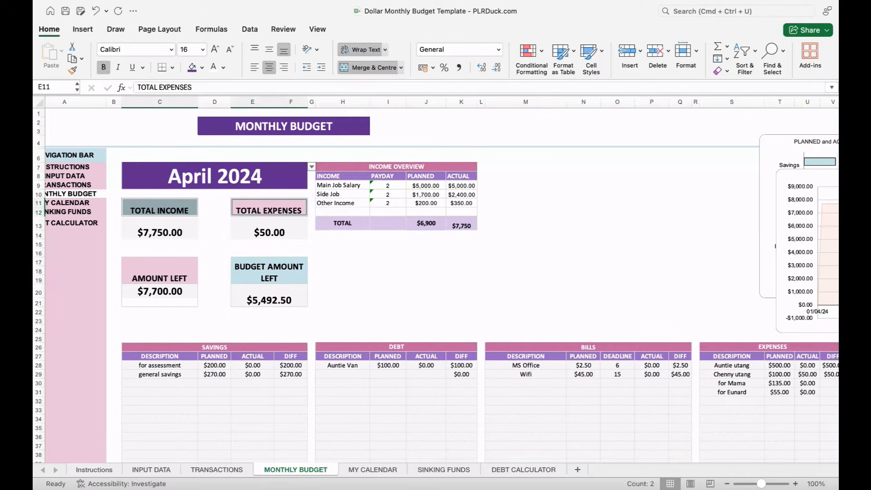
{"action": "left_click", "coordinate": [160, 271], "text": "super"}
{"action": "left_click", "coordinate": [269, 273], "text": "super"}
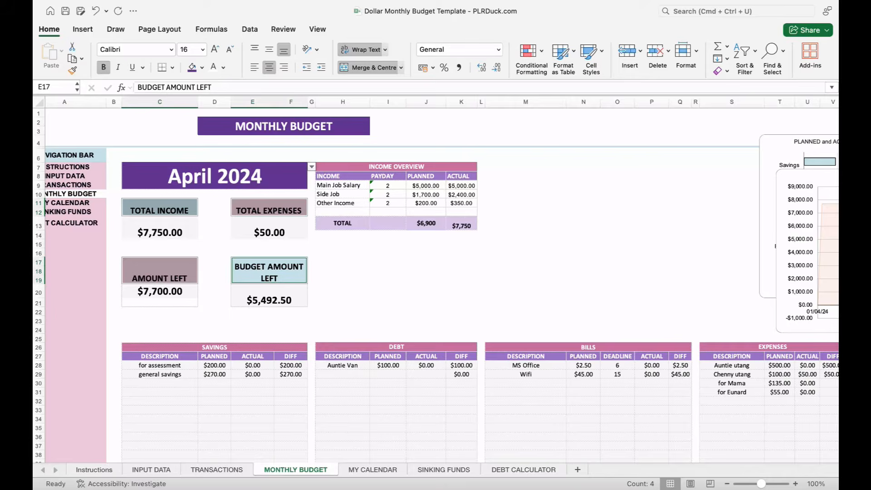
{"action": "left_click", "coordinate": [202, 67]}
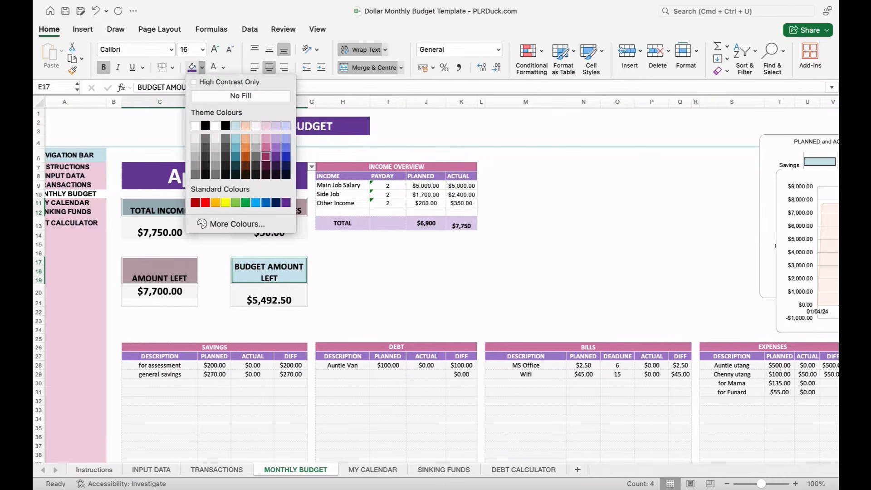
{"action": "left_click", "coordinate": [266, 156]}
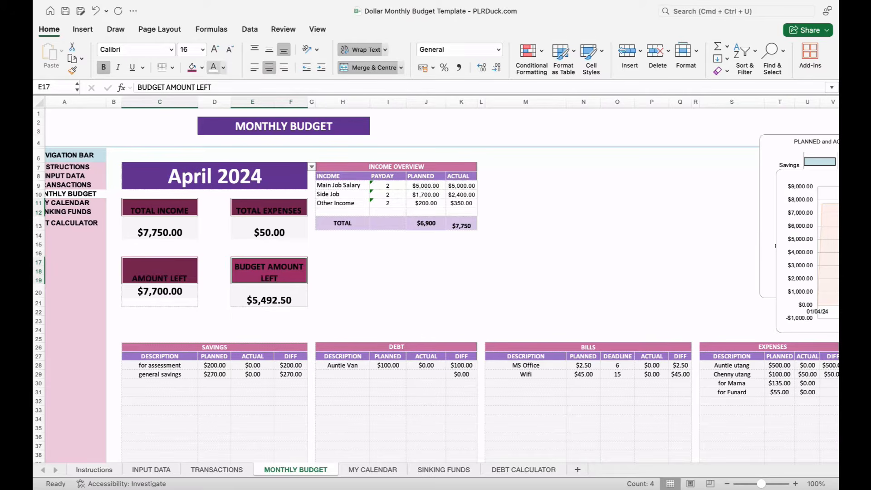
{"action": "left_click", "coordinate": [213, 67]}
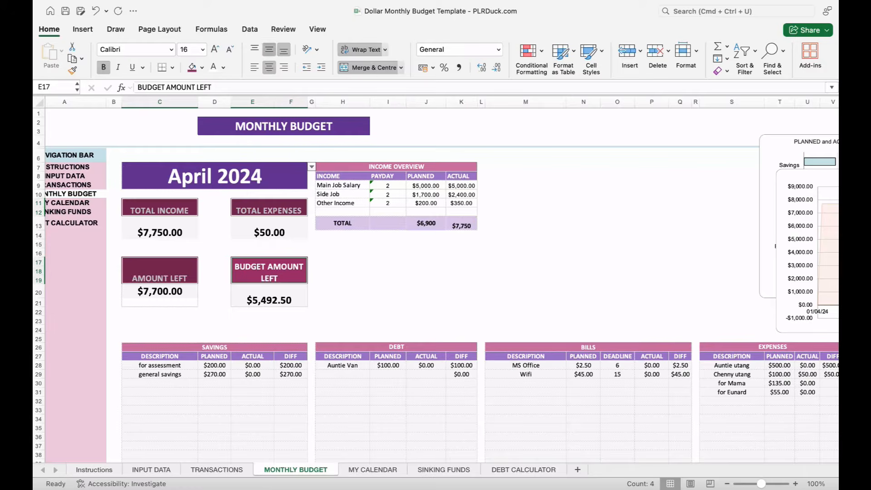
{"action": "left_click", "coordinate": [269, 49]}
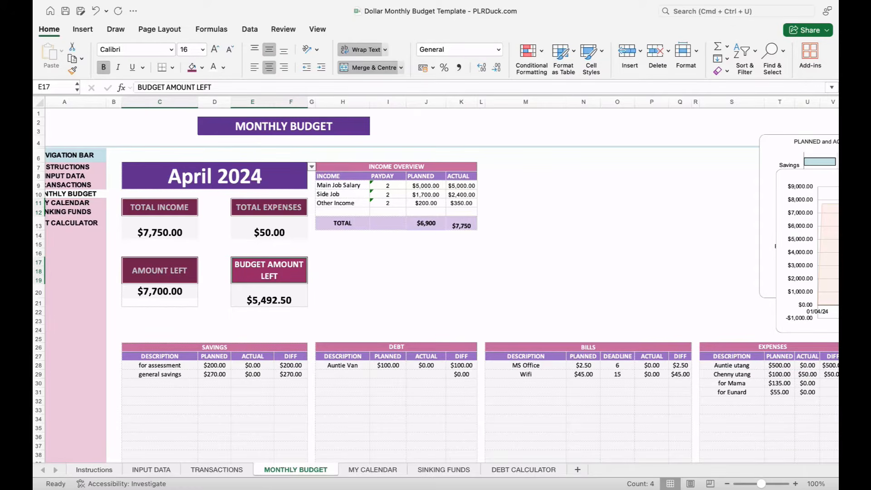
{"action": "left_click", "coordinate": [269, 228]}
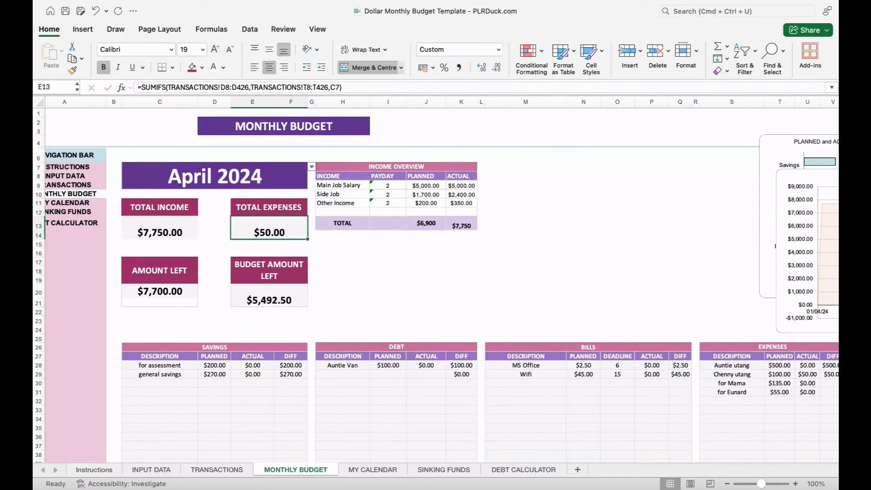
{"action": "left_click", "coordinate": [157, 232], "text": "super"}
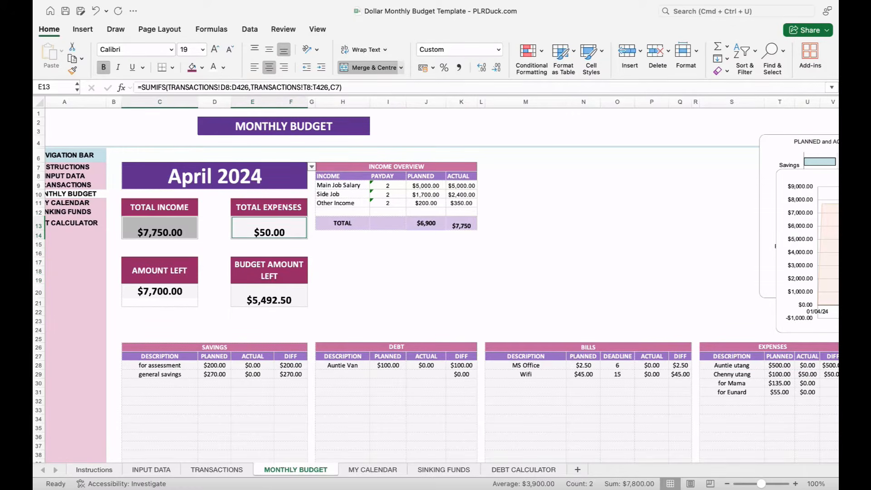
{"action": "left_click", "coordinate": [159, 302], "text": "super"}
{"action": "left_click", "coordinate": [160, 291], "text": "super"}
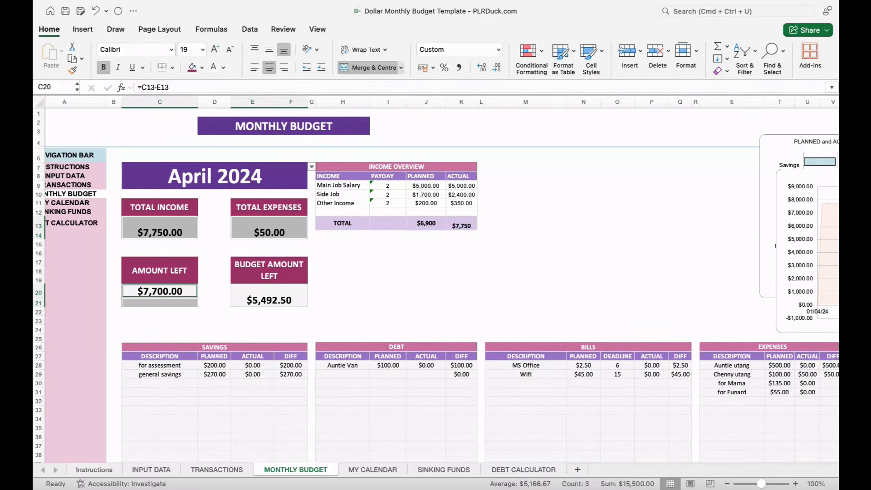
{"action": "left_click", "coordinate": [214, 292]}
Step: Merge and centre C20:C21 for the amount under AMOUNT LEFT
{"action": "left_click_drag", "start_coordinate": [159, 291], "coordinate": [160, 303]}
{"action": "left_click", "coordinate": [367, 67]}
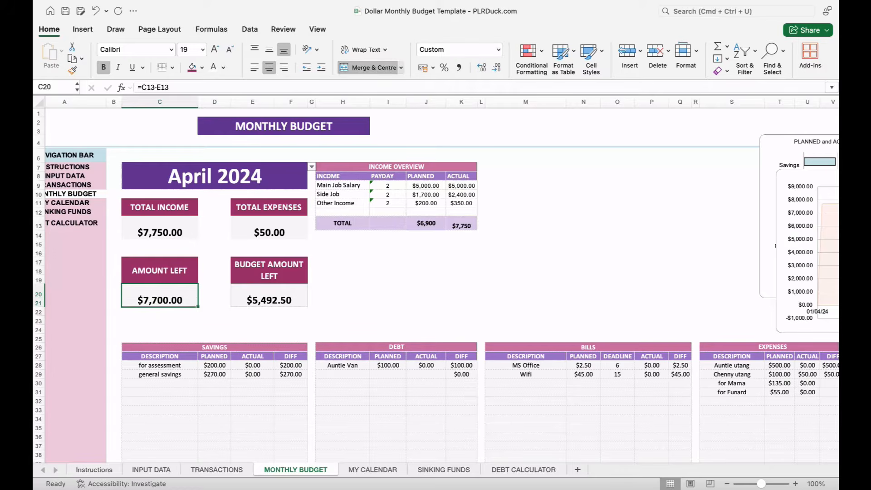
{"action": "left_click", "coordinate": [269, 296]}
Step: Fill the four summary box amounts with the medium pink theme colour
{"action": "left_click", "coordinate": [160, 296]}
{"action": "left_click", "coordinate": [269, 296], "text": "super"}
{"action": "left_click", "coordinate": [269, 228], "text": "super"}
{"action": "left_click", "coordinate": [160, 228], "text": "super"}
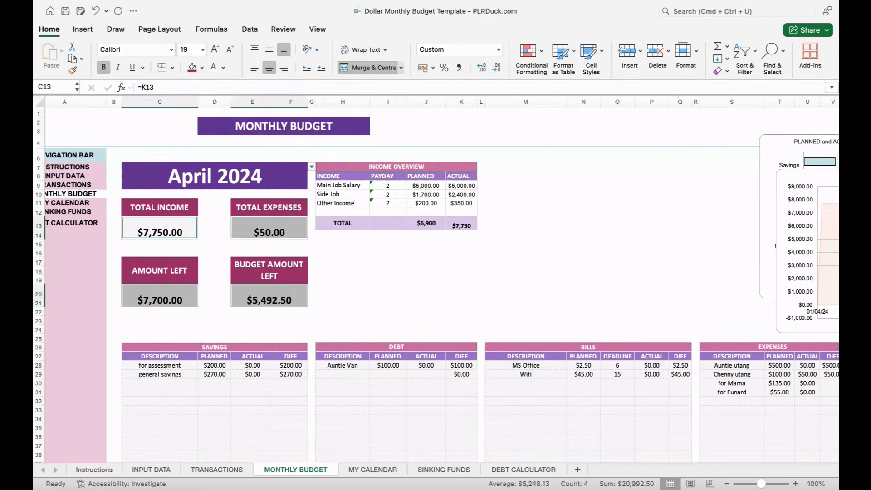
{"action": "left_click", "coordinate": [202, 67]}
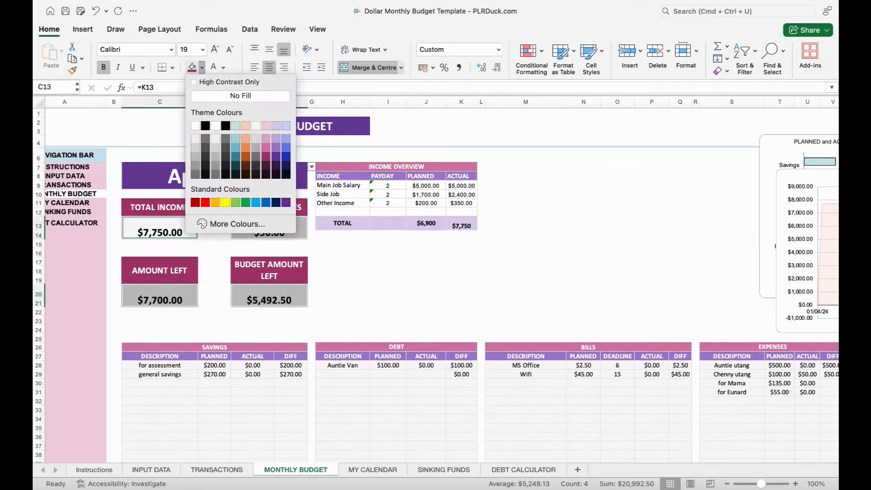
{"action": "left_click", "coordinate": [266, 147]}
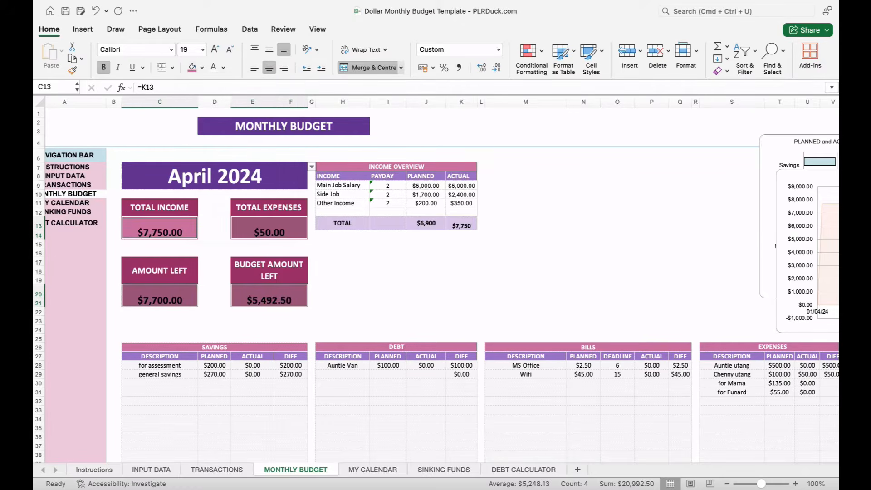
{"action": "left_click", "coordinate": [342, 262]}
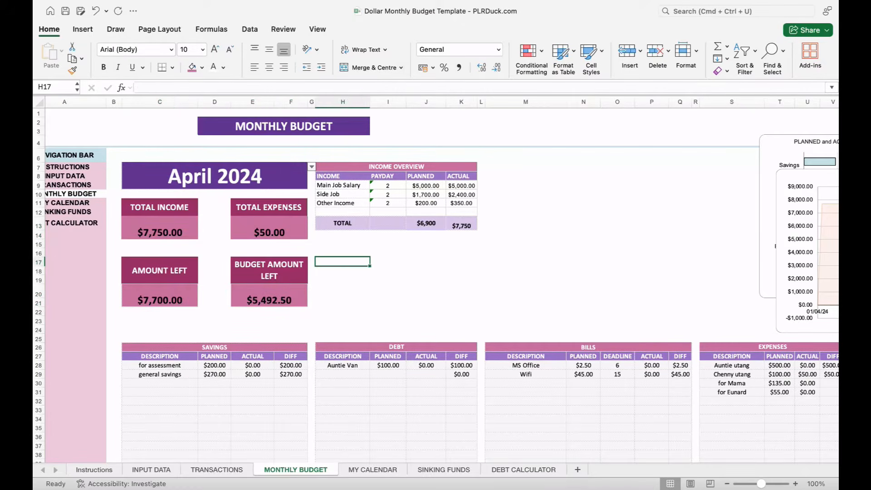
Step: Fill the four summary box amounts with a lighter pink theme colour
{"action": "left_click", "coordinate": [159, 228]}
{"action": "left_click", "coordinate": [269, 228], "text": "super"}
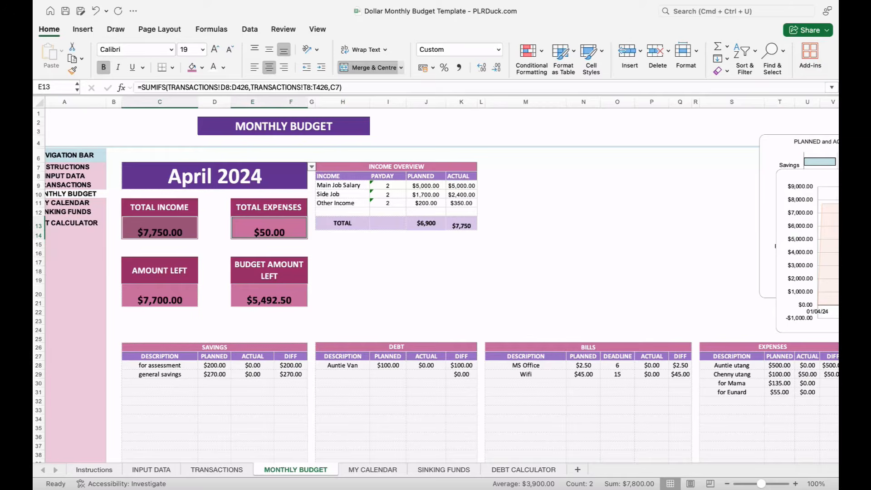
{"action": "left_click", "coordinate": [269, 296], "text": "super"}
{"action": "left_click", "coordinate": [160, 296], "text": "super"}
{"action": "left_click", "coordinate": [202, 67]}
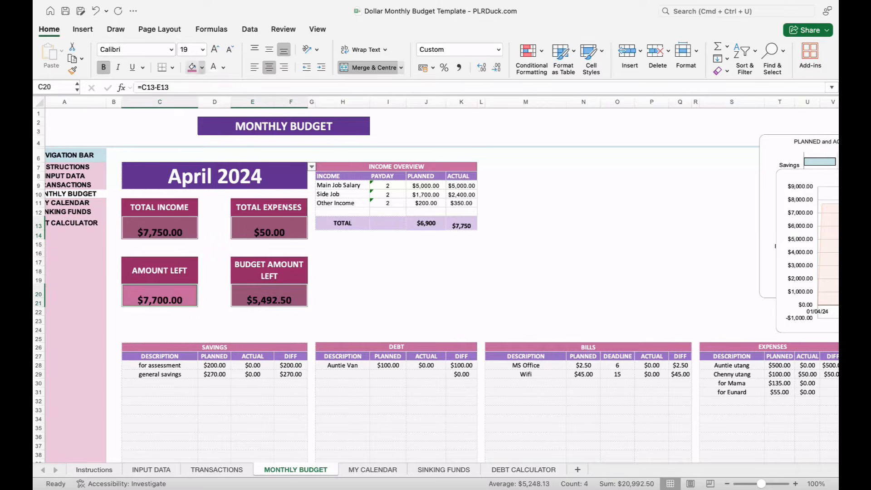
{"action": "left_click", "coordinate": [261, 145]}
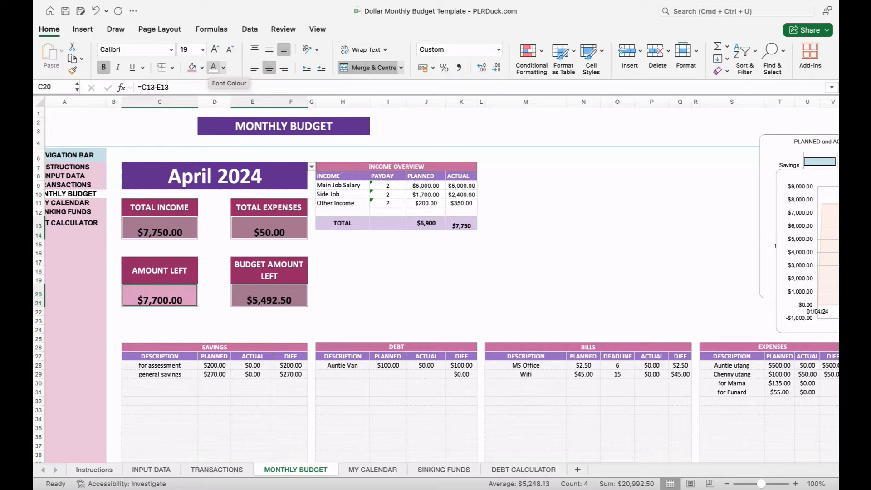
Step: Make the four summary box amounts white and centre them vertically in their cells
{"action": "left_click", "coordinate": [213, 67]}
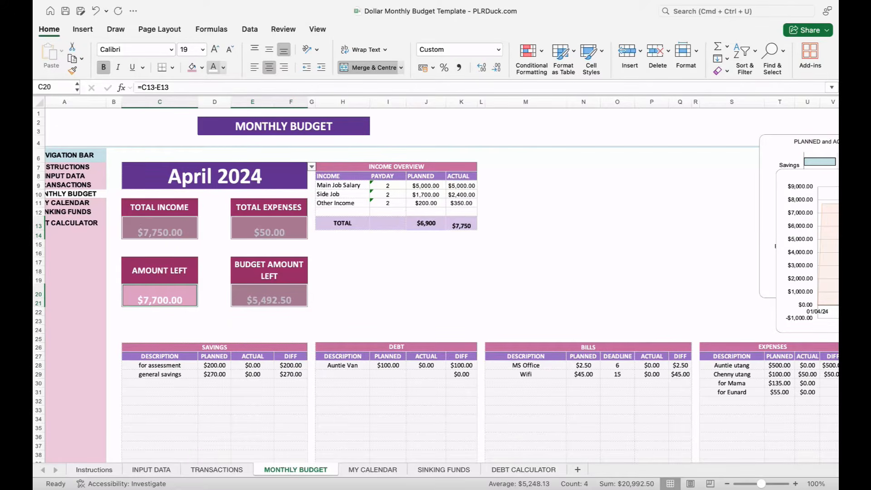
{"action": "left_click", "coordinate": [270, 49]}
{"action": "left_click", "coordinate": [215, 223]}
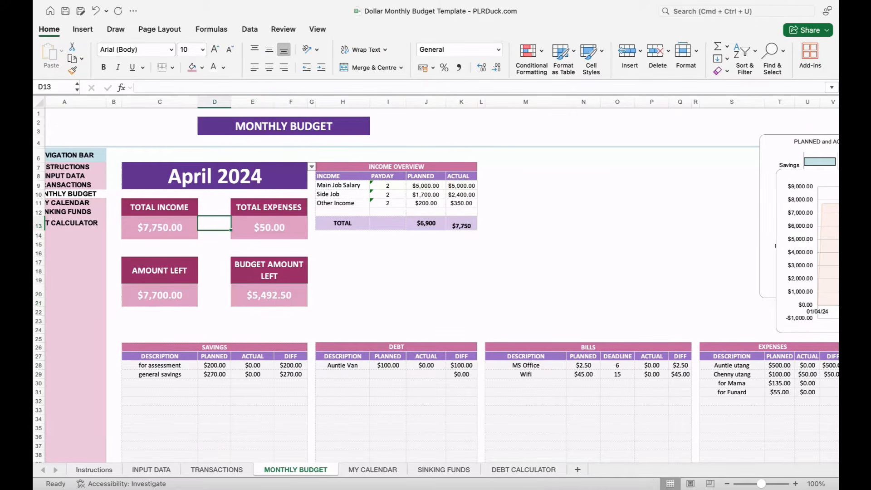
Step: Set the font colour of the four summary box amounts to black
{"action": "left_click", "coordinate": [160, 227]}
{"action": "left_click", "coordinate": [269, 227], "text": "super"}
{"action": "left_click", "coordinate": [269, 296], "text": "super"}
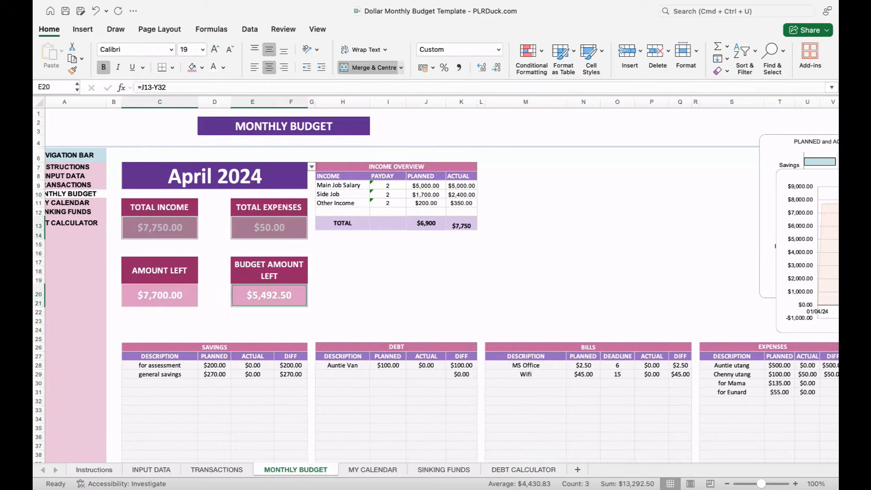
{"action": "left_click", "coordinate": [159, 296], "text": "super"}
{"action": "left_click", "coordinate": [223, 67]}
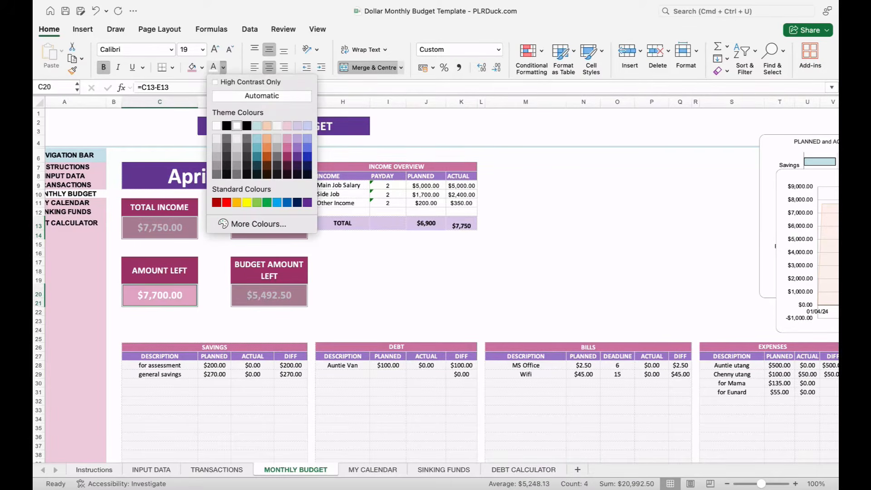
{"action": "left_click", "coordinate": [226, 125]}
{"action": "left_click", "coordinate": [342, 280]}
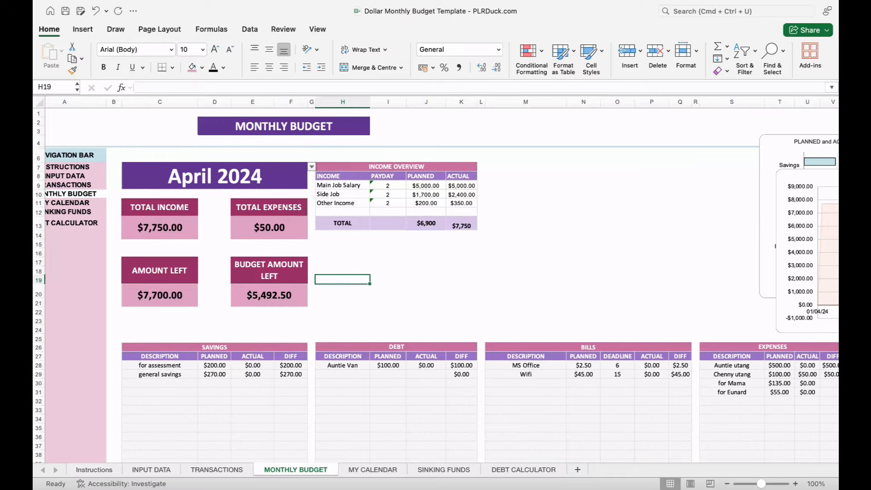
Step: Add a thick black outside border around each of the four summary boxes, enclosing heading and amount
{"action": "left_click_drag", "start_coordinate": [159, 207], "coordinate": [159, 227]}
{"action": "left_click", "coordinate": [269, 207], "text": "super"}
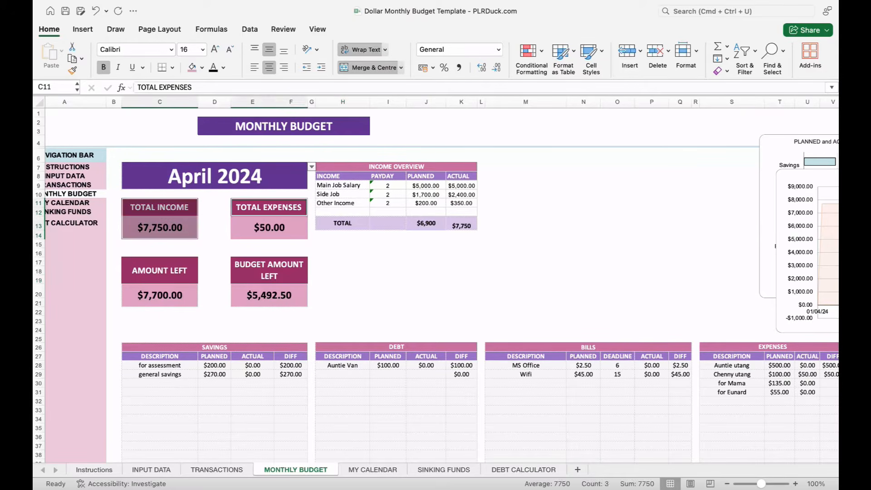
{"action": "left_click_drag", "start_coordinate": [269, 210], "coordinate": [269, 228]}
{"action": "left_click_drag", "start_coordinate": [160, 271], "coordinate": [160, 295]}
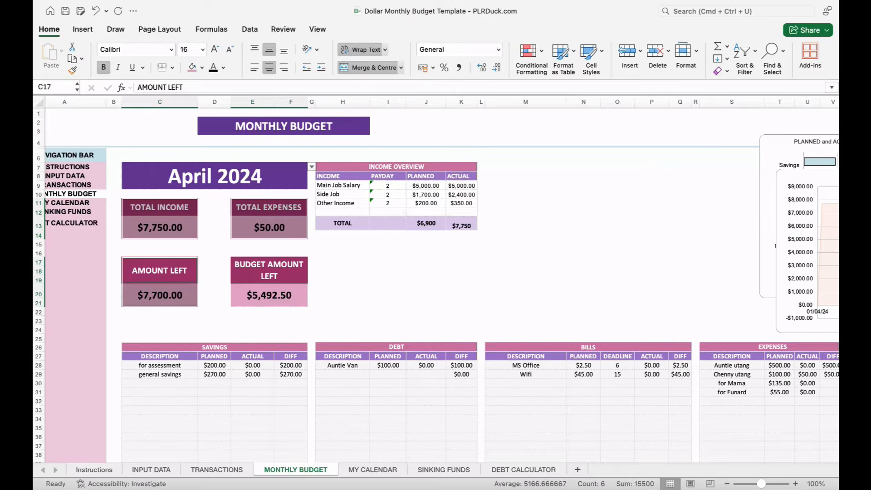
{"action": "left_click_drag", "start_coordinate": [269, 271], "coordinate": [269, 296]}
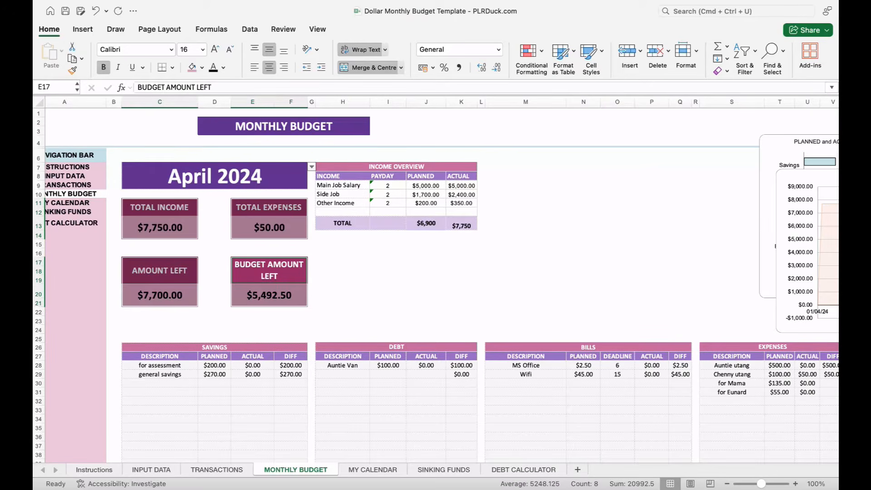
{"action": "left_click", "coordinate": [172, 67]}
{"action": "left_click", "coordinate": [181, 197]}
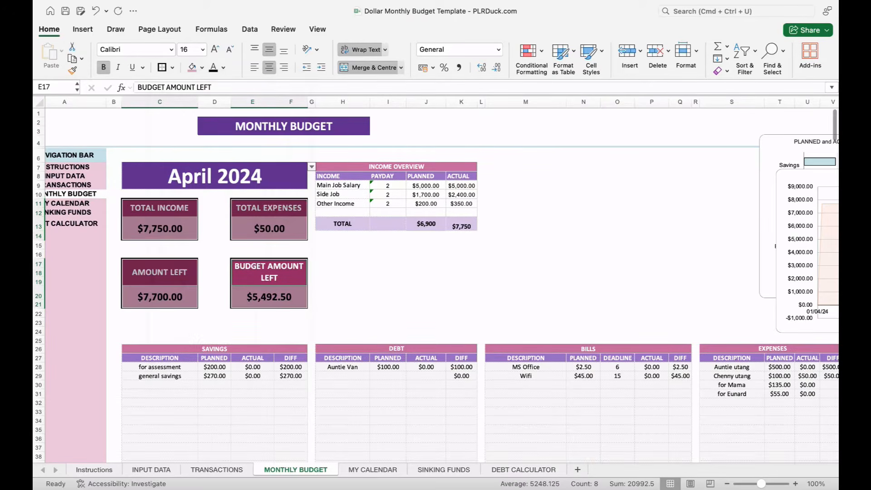
{"action": "left_click", "coordinate": [215, 236]}
{"action": "left_click", "coordinate": [343, 263]}
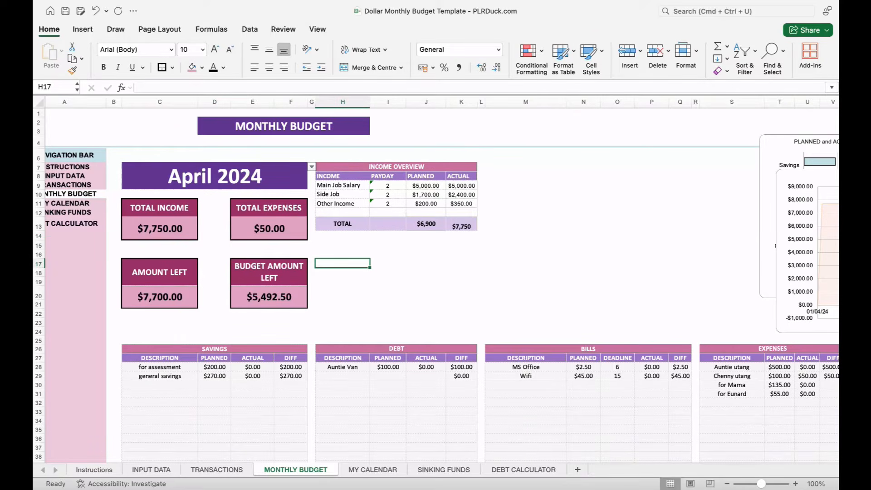
{"action": "left_click", "coordinate": [342, 281]}
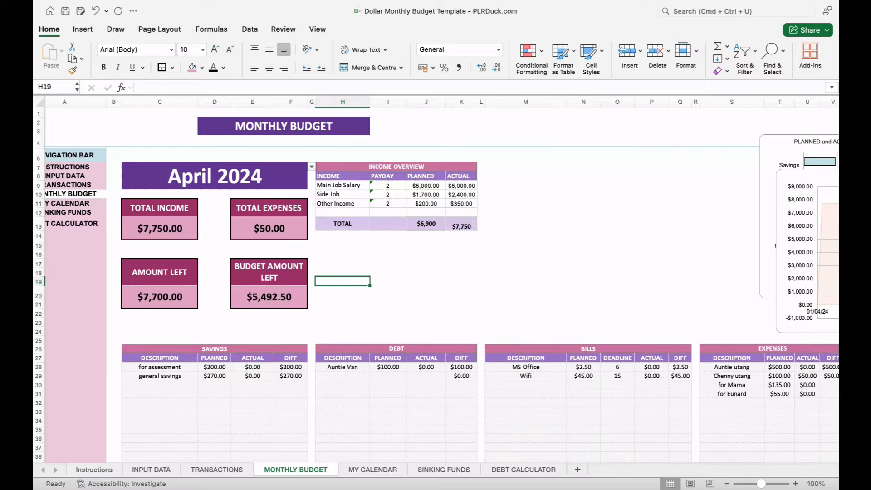
{"action": "scroll", "coordinate": [436, 281], "scroll_direction": "right", "scroll_amount": 5}
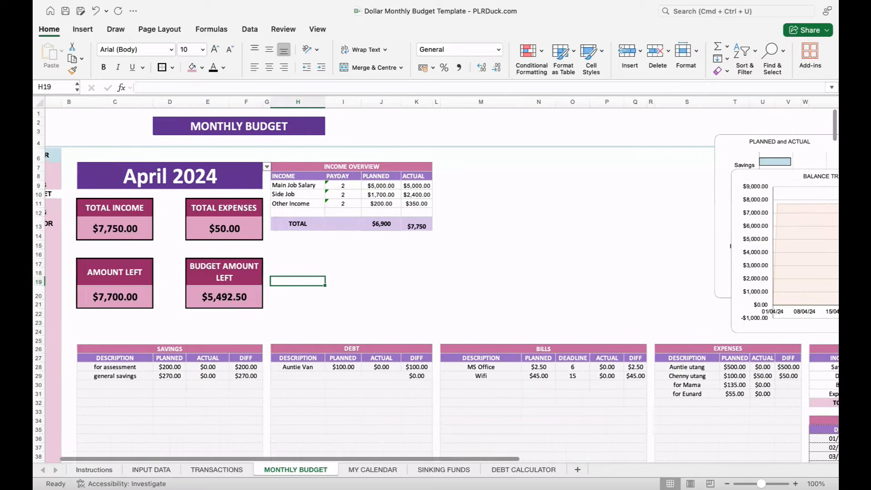
Step: Apply borders to every cell of the Income Overview table, from its heading through the total row
{"action": "scroll", "coordinate": [435, 282], "scroll_direction": "left", "scroll_amount": 2}
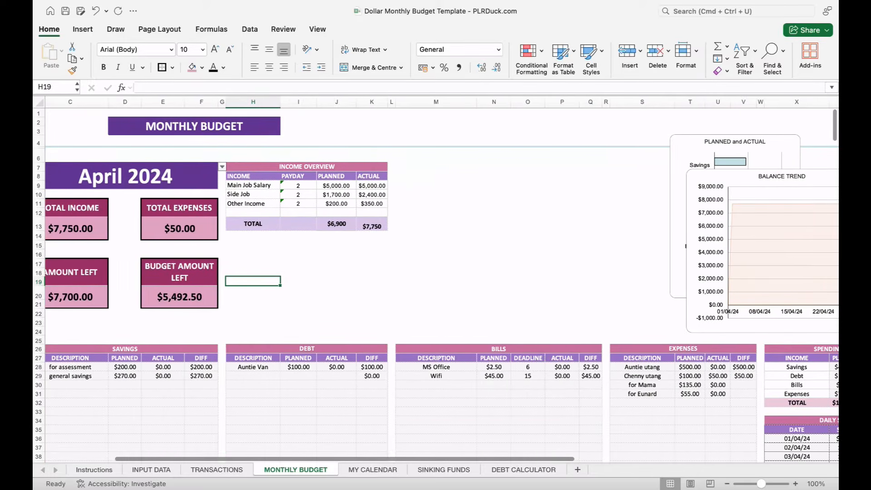
{"action": "left_click_drag", "start_coordinate": [263, 167], "coordinate": [372, 226]}
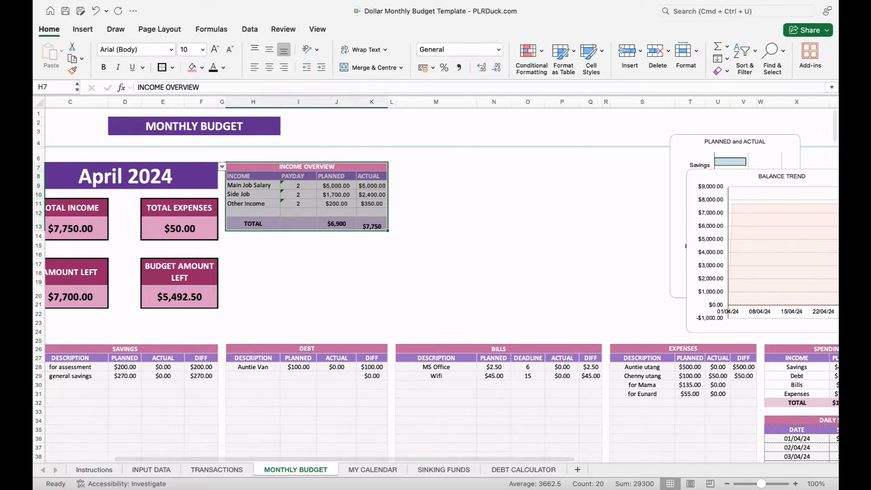
{"action": "left_click", "coordinate": [173, 67]}
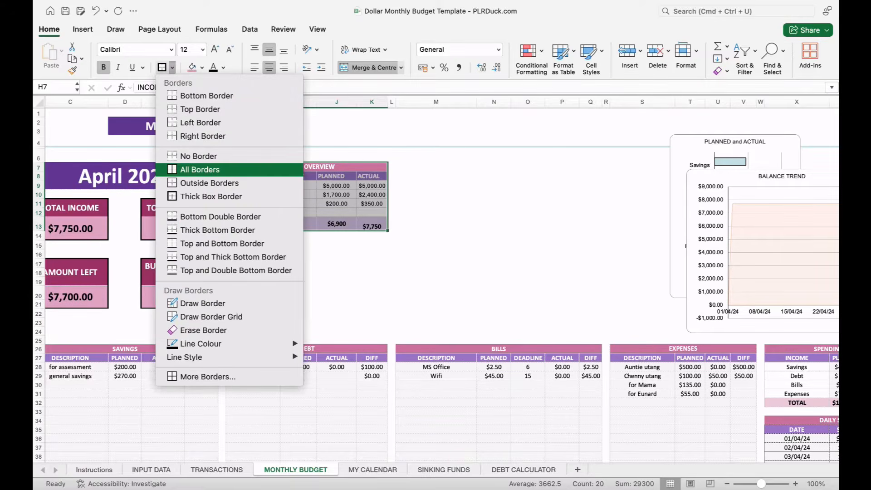
{"action": "left_click", "coordinate": [195, 169]}
{"action": "left_click", "coordinate": [298, 273]}
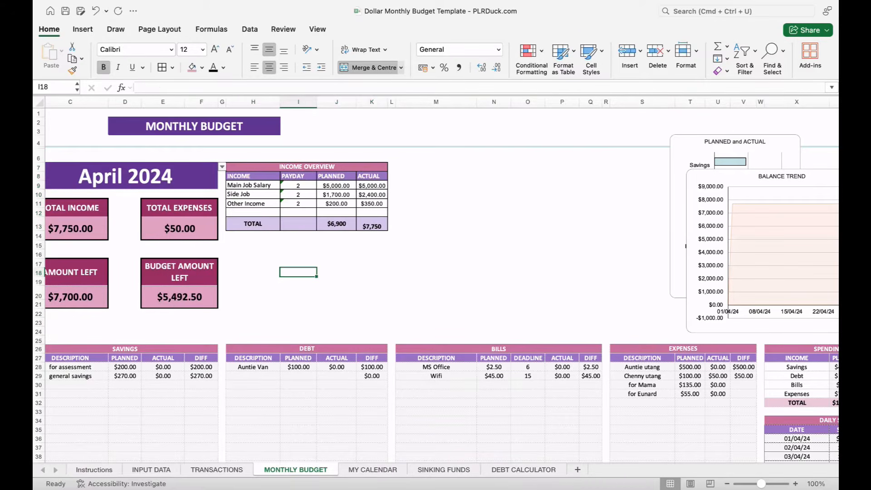
{"action": "key", "text": "Up"}
{"action": "key", "text": "Up"}
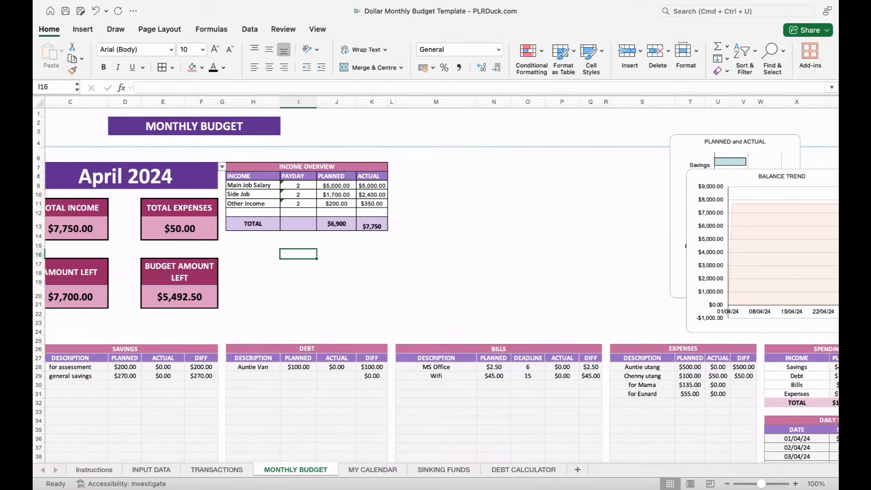
Step: Move the Spending Overview table from cell X26 to cell H16, beneath the Income Overview table
{"action": "scroll", "coordinate": [436, 281], "scroll_direction": "right", "scroll_amount": 10}
{"action": "scroll", "coordinate": [435, 282], "scroll_direction": "down", "scroll_amount": 2}
{"action": "left_click_drag", "start_coordinate": [632, 295], "coordinate": [695, 350]}
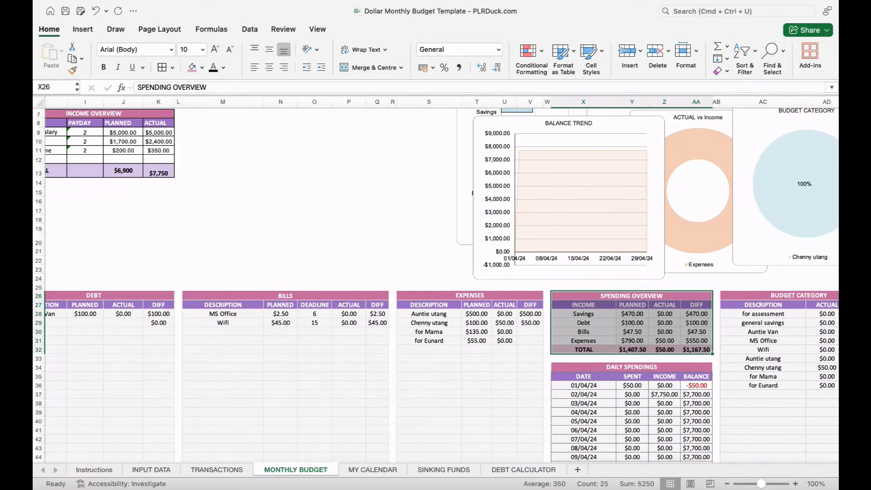
{"action": "key", "text": "super+c"}
{"action": "scroll", "coordinate": [436, 281], "scroll_direction": "left", "scroll_amount": 6}
{"action": "scroll", "coordinate": [436, 281], "scroll_direction": "up", "scroll_amount": 3}
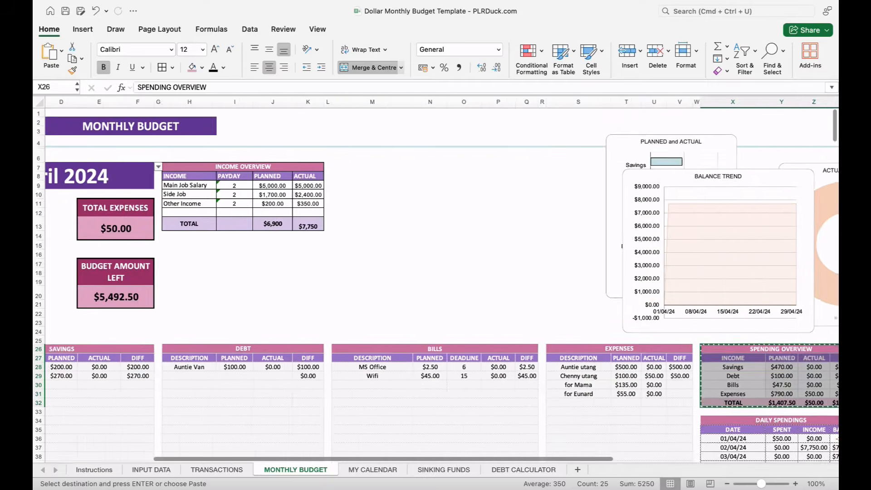
{"action": "scroll", "coordinate": [435, 281], "scroll_direction": "left", "scroll_amount": 4}
{"action": "left_click", "coordinate": [358, 254]}
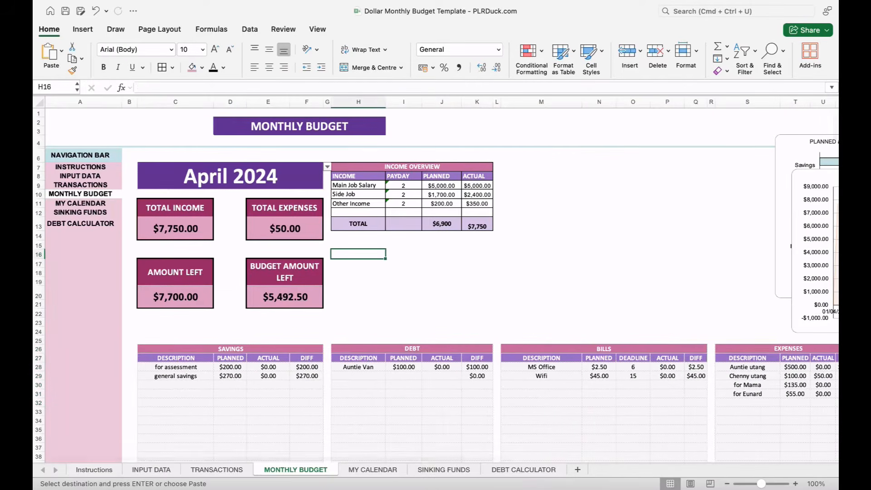
{"action": "key", "text": "Return"}
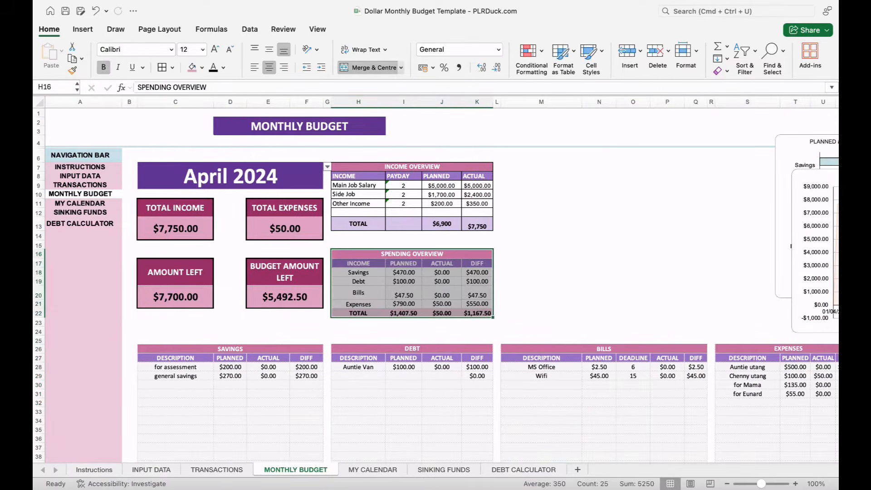
{"action": "left_click", "coordinate": [541, 263]}
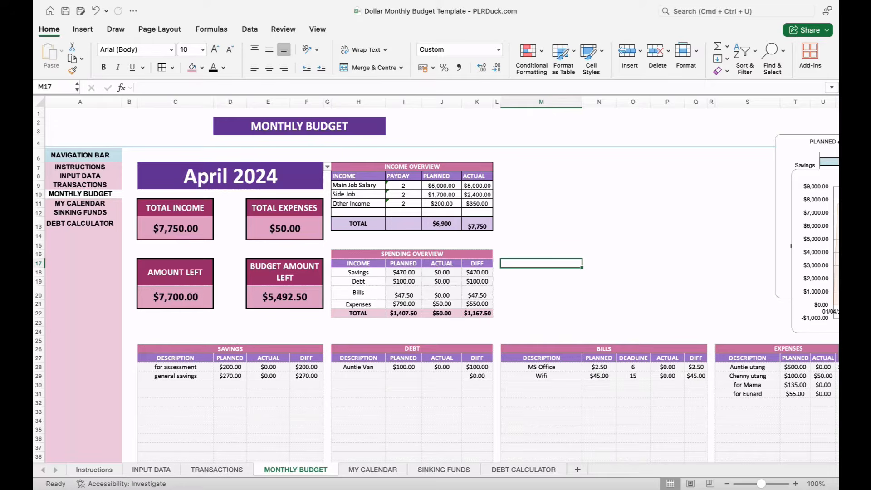
Step: Fill the item rows of the Income Overview and Spending Overview tables with a light grey theme colour
{"action": "left_click", "coordinate": [542, 224]}
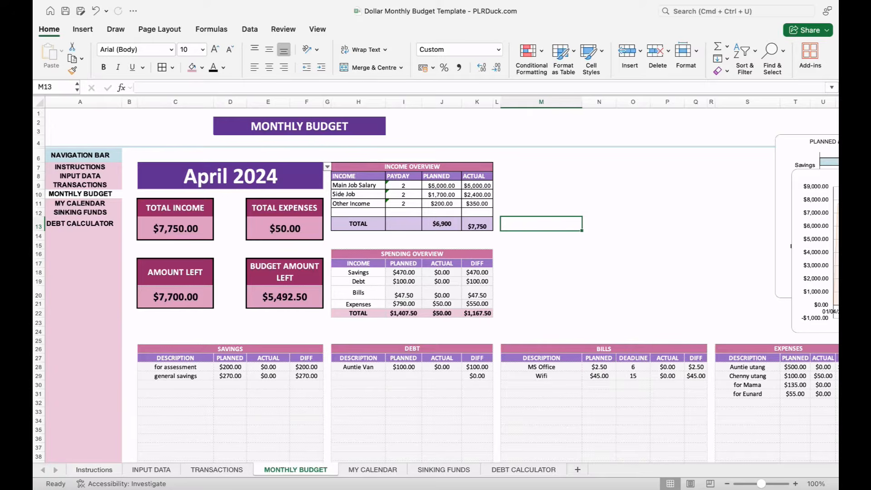
{"action": "left_click_drag", "start_coordinate": [359, 272], "coordinate": [477, 304]}
{"action": "left_click", "coordinate": [359, 185], "text": "super"}
{"action": "left_click_drag", "start_coordinate": [358, 186], "coordinate": [477, 213]}
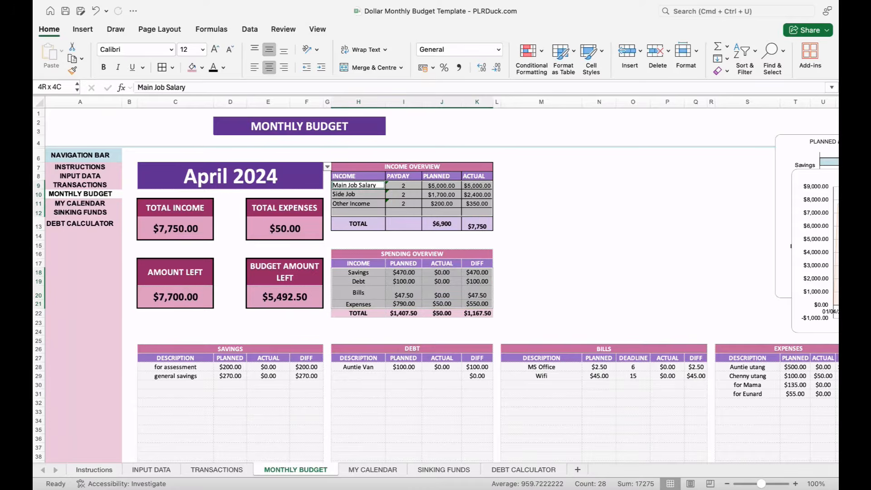
{"action": "left_click", "coordinate": [202, 67]}
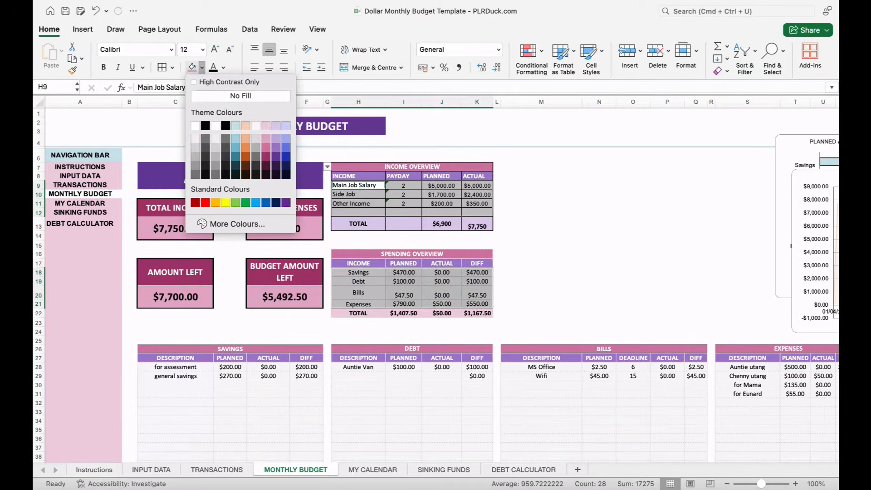
{"action": "left_click", "coordinate": [216, 147]}
{"action": "left_click", "coordinate": [541, 244]}
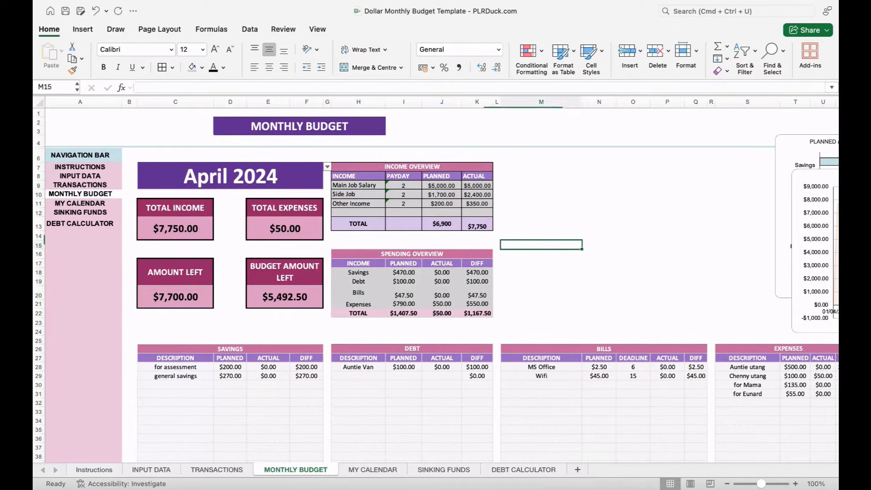
{"action": "left_click", "coordinate": [542, 272]}
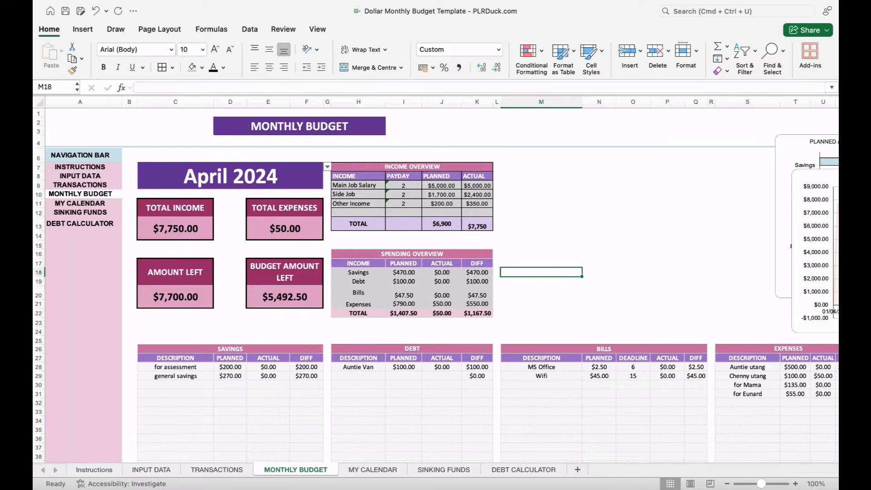
Step: Apply borders to every cell of the Spending Overview table, from its heading through the total row
{"action": "left_click_drag", "start_coordinate": [412, 254], "coordinate": [442, 313]}
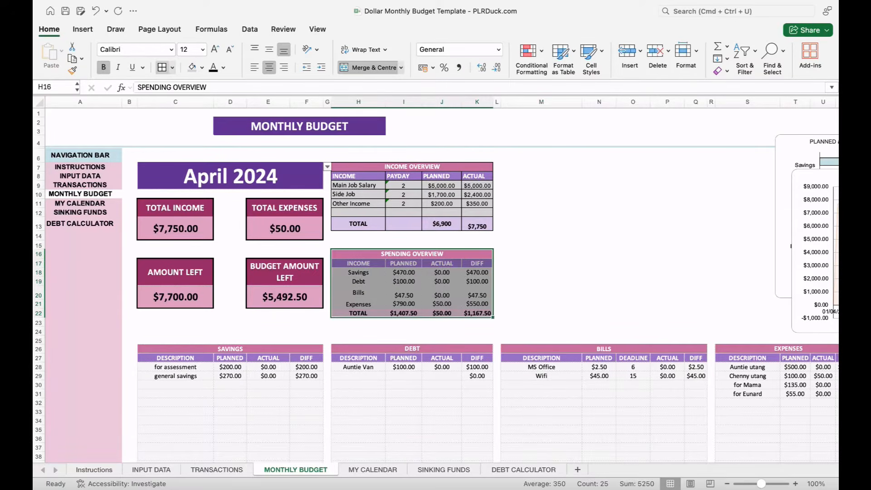
{"action": "left_click", "coordinate": [162, 67]}
{"action": "left_click", "coordinate": [542, 263]}
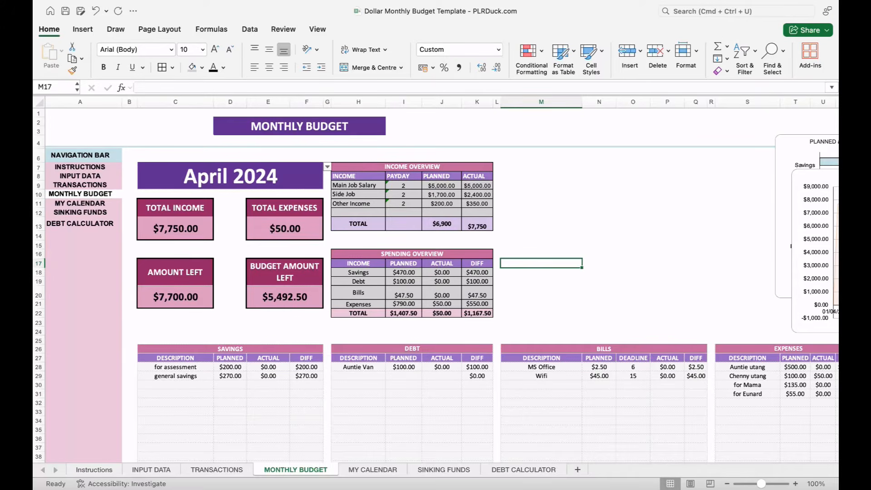
Step: Move the whole Daily Spendings table up to cell X26, level with the Expenses table, allowing merged cells to unmerge
{"action": "scroll", "coordinate": [436, 282], "scroll_direction": "down", "scroll_amount": 5}
{"action": "scroll", "coordinate": [436, 282], "scroll_direction": "right", "scroll_amount": 10}
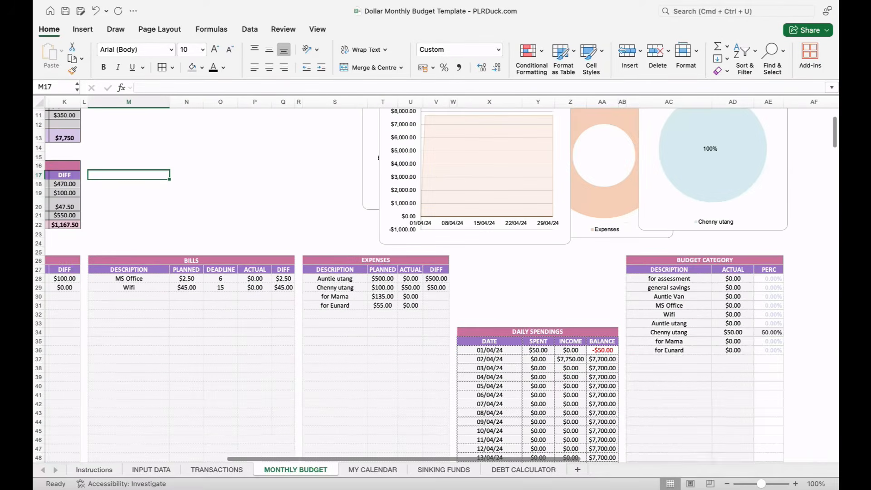
{"action": "scroll", "coordinate": [436, 281], "scroll_direction": "down", "scroll_amount": 2}
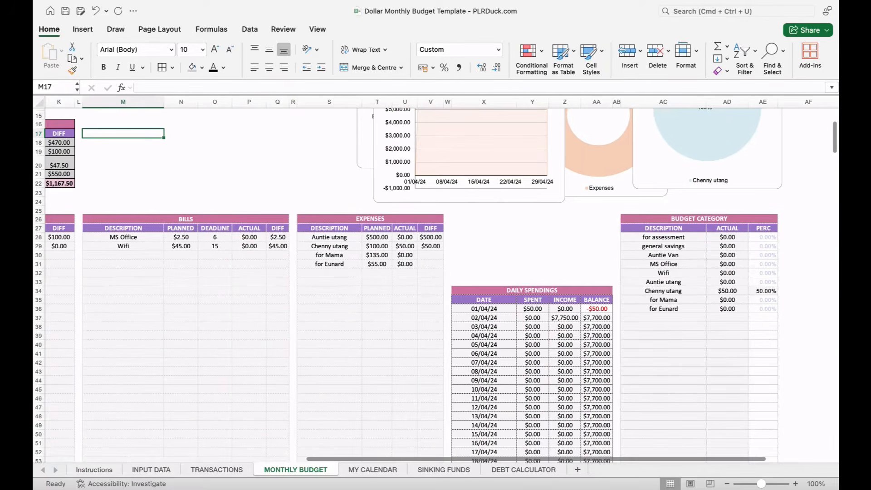
{"action": "left_click_drag", "start_coordinate": [532, 290], "coordinate": [597, 447]}
{"action": "scroll", "coordinate": [532, 282], "scroll_direction": "down", "scroll_amount": 1}
{"action": "key", "text": "super+c"}
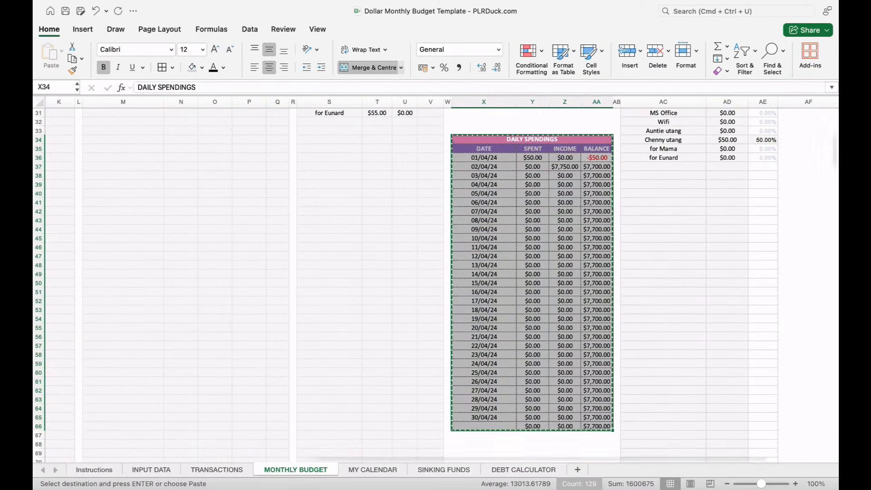
{"action": "scroll", "coordinate": [436, 282], "scroll_direction": "up", "scroll_amount": 5}
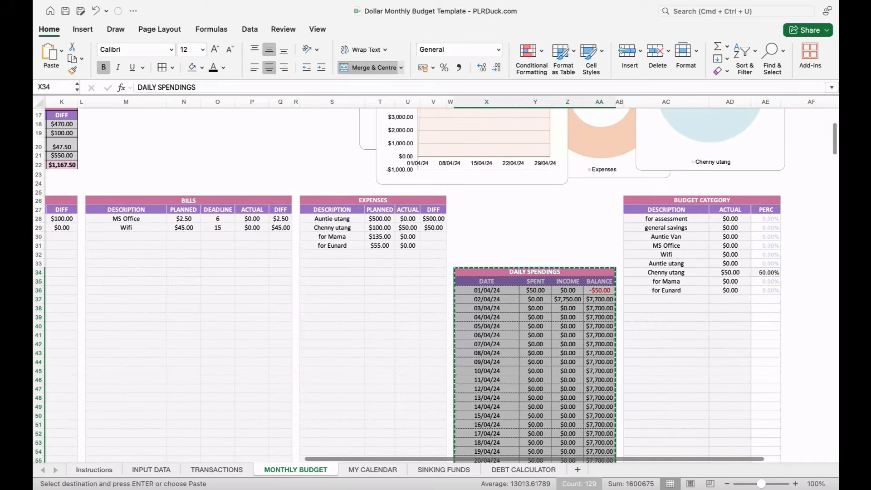
{"action": "left_click", "coordinate": [487, 201]}
{"action": "key", "text": "super+v"}
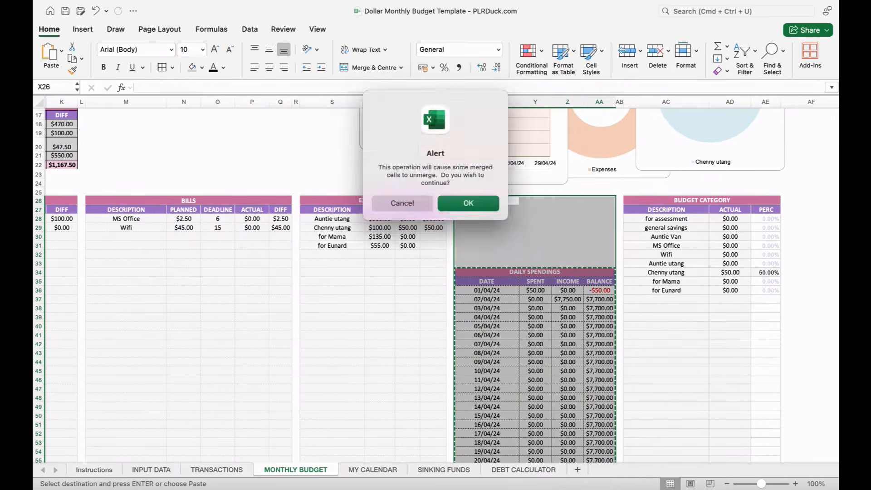
{"action": "key", "text": "Return"}
{"action": "left_click", "coordinate": [486, 308]}
{"action": "scroll", "coordinate": [487, 308], "scroll_direction": "down", "scroll_amount": 5}
{"action": "scroll", "coordinate": [487, 308], "scroll_direction": "up", "scroll_amount": 4}
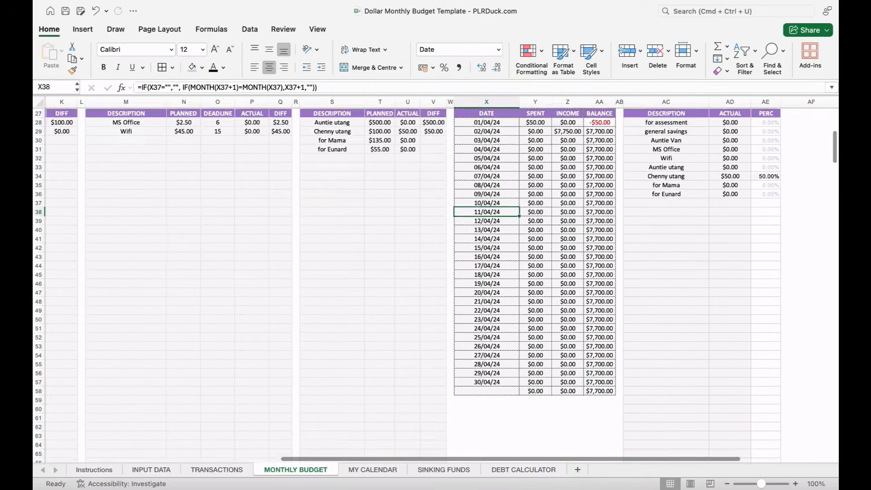
Step: Merge and centre the Daily Spendings heading across cells X26 to AA26
{"action": "left_click", "coordinate": [486, 168]}
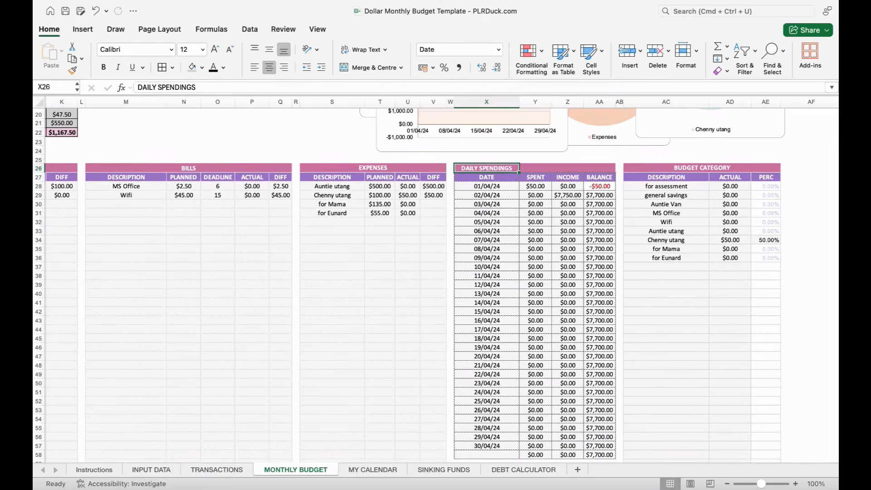
{"action": "left_click_drag", "start_coordinate": [487, 168], "coordinate": [599, 168]}
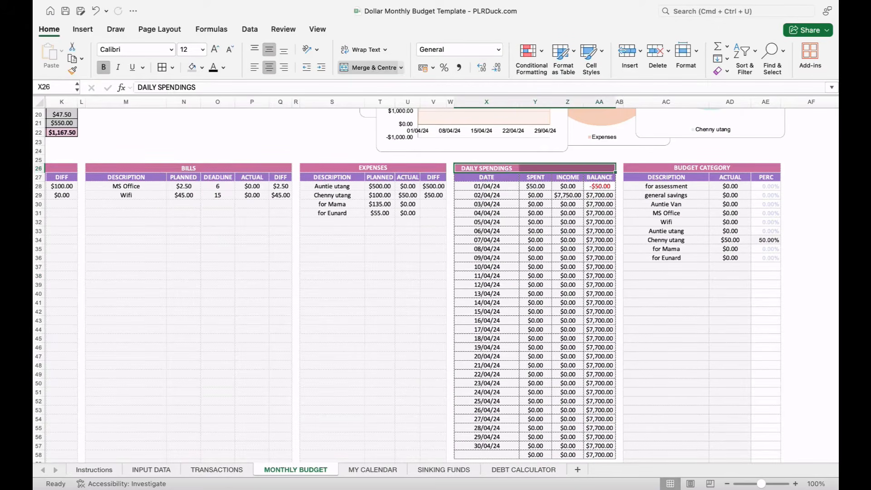
{"action": "left_click", "coordinate": [373, 67]}
{"action": "left_click", "coordinate": [296, 123]}
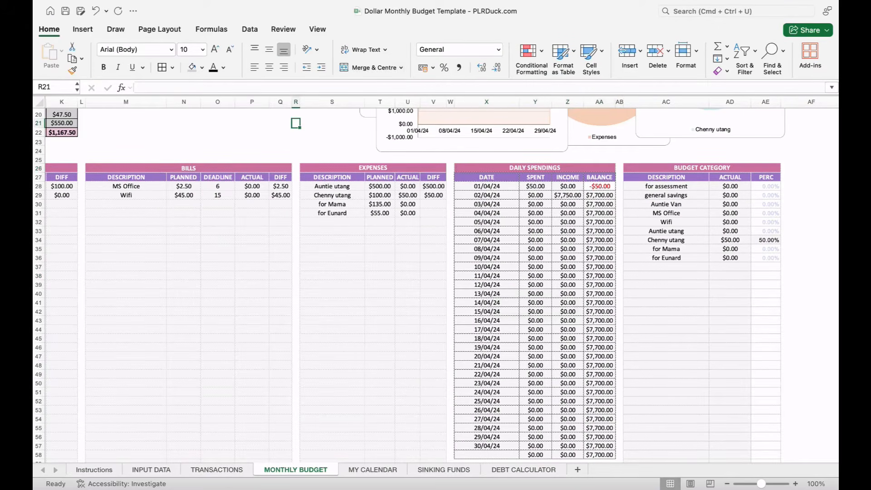
Step: Examine the rearranged Monthly Budget sheet, from the Savings table across to Budget Category and down to the total rows
{"action": "scroll", "coordinate": [436, 282], "scroll_direction": "up", "scroll_amount": 2}
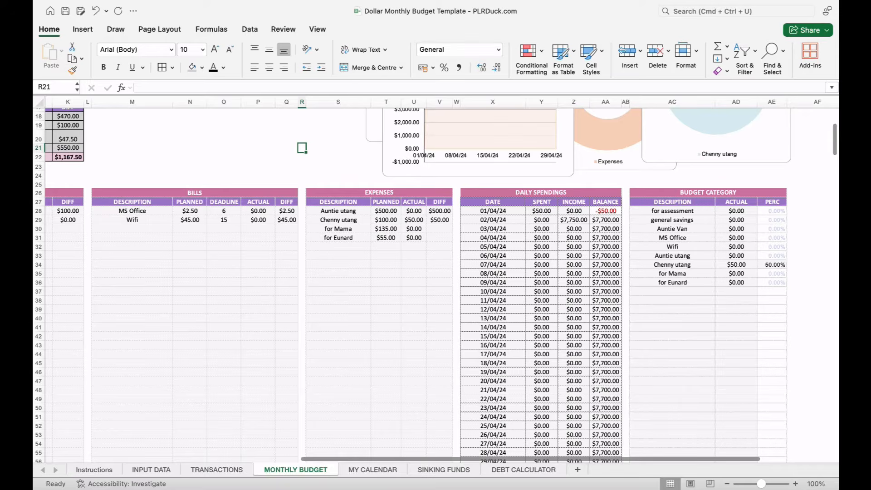
{"action": "scroll", "coordinate": [436, 281], "scroll_direction": "left", "scroll_amount": 10}
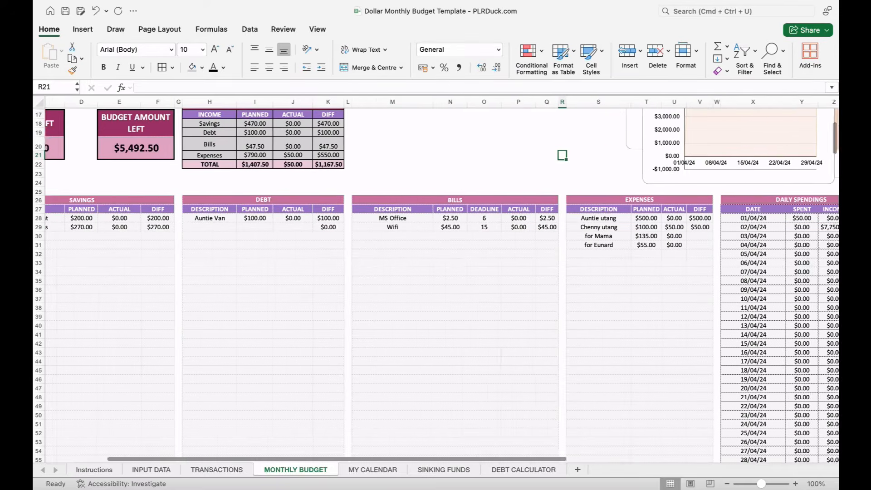
{"action": "scroll", "coordinate": [435, 281], "scroll_direction": "right", "scroll_amount": 10}
{"action": "scroll", "coordinate": [436, 281], "scroll_direction": "right", "scroll_amount": 3}
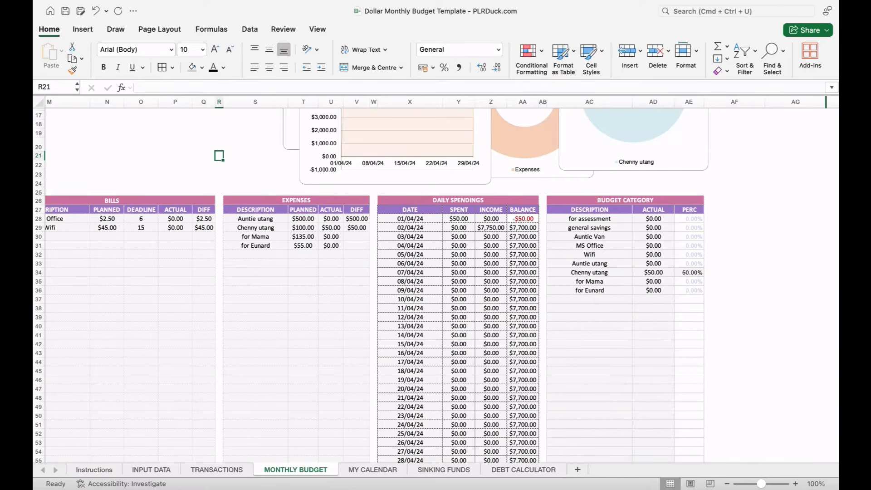
{"action": "scroll", "coordinate": [436, 281], "scroll_direction": "left", "scroll_amount": 10}
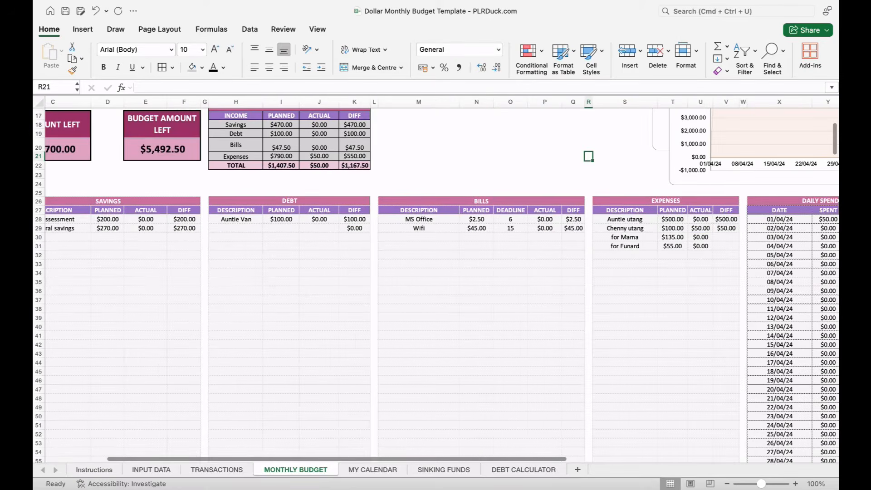
{"action": "scroll", "coordinate": [436, 281], "scroll_direction": "left", "scroll_amount": 2}
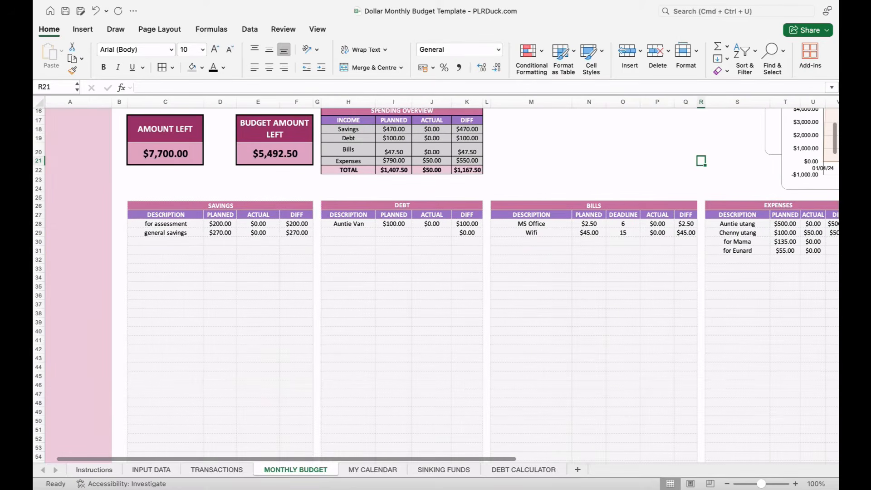
{"action": "scroll", "coordinate": [436, 281], "scroll_direction": "down", "scroll_amount": 10}
{"action": "scroll", "coordinate": [436, 281], "scroll_direction": "up", "scroll_amount": 15}
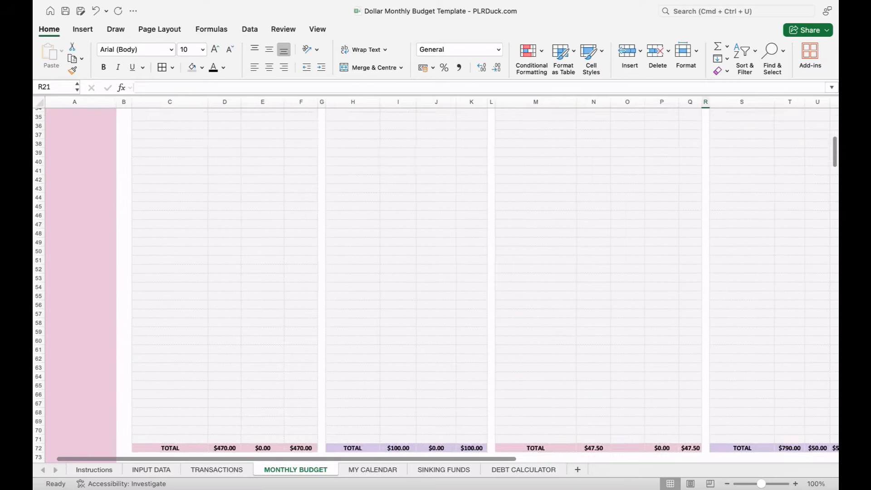
{"action": "scroll", "coordinate": [436, 281], "scroll_direction": "down", "scroll_amount": 8}
{"action": "scroll", "coordinate": [436, 282], "scroll_direction": "up", "scroll_amount": 7}
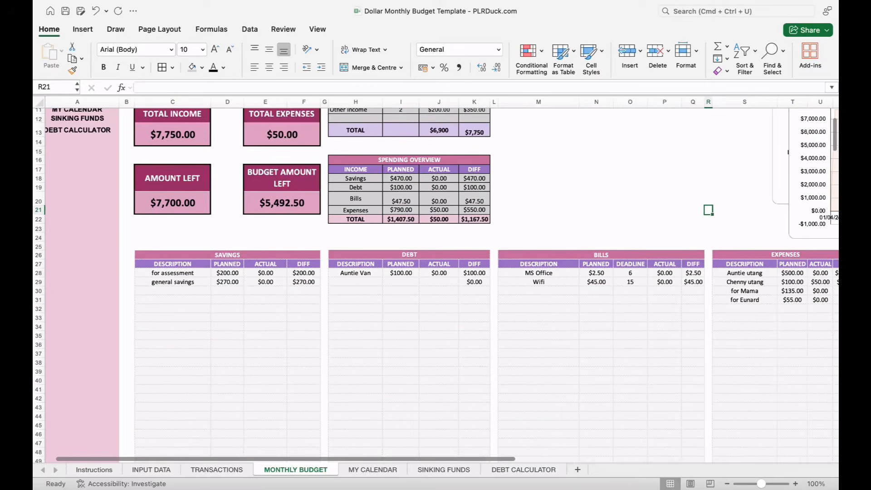
{"action": "left_click_drag", "start_coordinate": [227, 255], "coordinate": [232, 290]}
{"action": "left_click", "coordinate": [227, 345]}
{"action": "scroll", "coordinate": [227, 345], "scroll_direction": "down", "scroll_amount": 1}
{"action": "scroll", "coordinate": [436, 281], "scroll_direction": "down", "scroll_amount": 10}
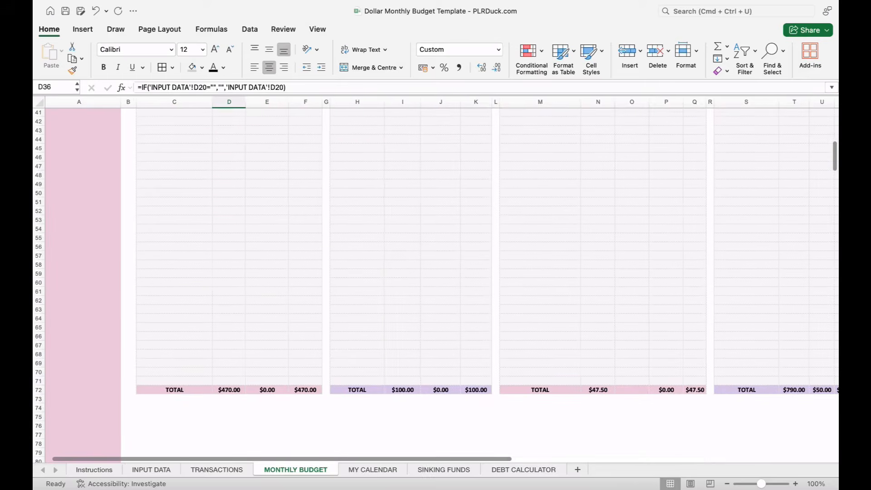
{"action": "scroll", "coordinate": [436, 282], "scroll_direction": "up", "scroll_amount": 9}
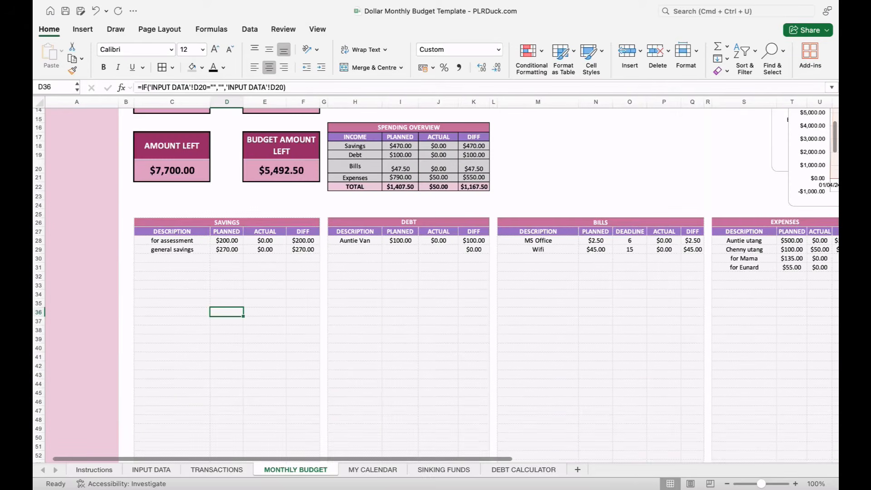
Step: Set the border line colour for the Savings table to Pink, Accent 4, Darker 50%
{"action": "left_click_drag", "start_coordinate": [227, 222], "coordinate": [227, 456]}
{"action": "left_click_drag", "start_coordinate": [320, 456], "coordinate": [320, 421]}
{"action": "left_click", "coordinate": [173, 67]}
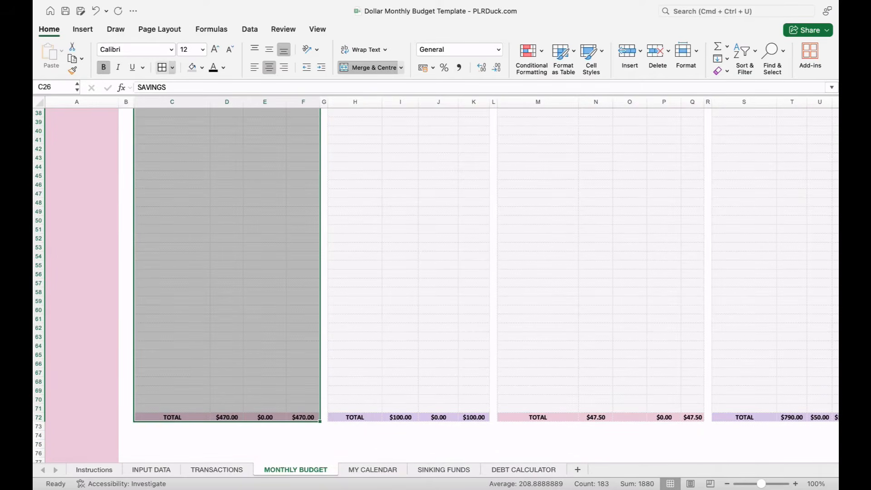
{"action": "mouse_move", "coordinate": [205, 343]}
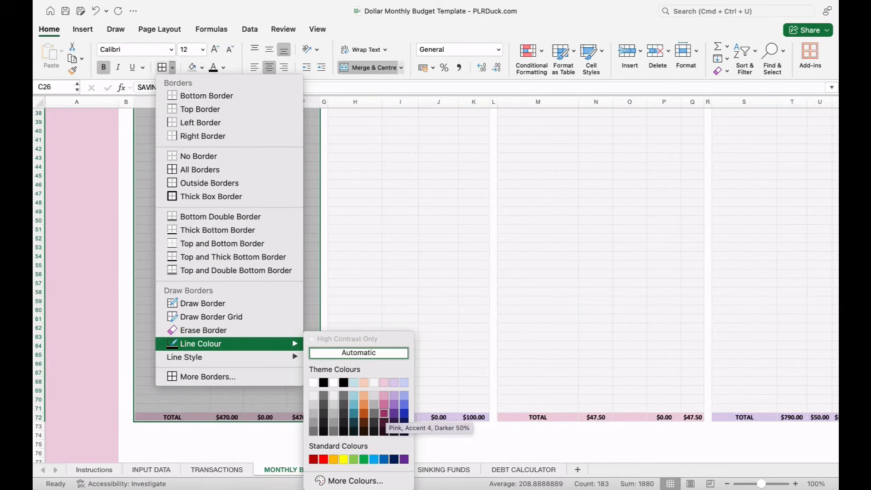
{"action": "left_click", "coordinate": [384, 414]}
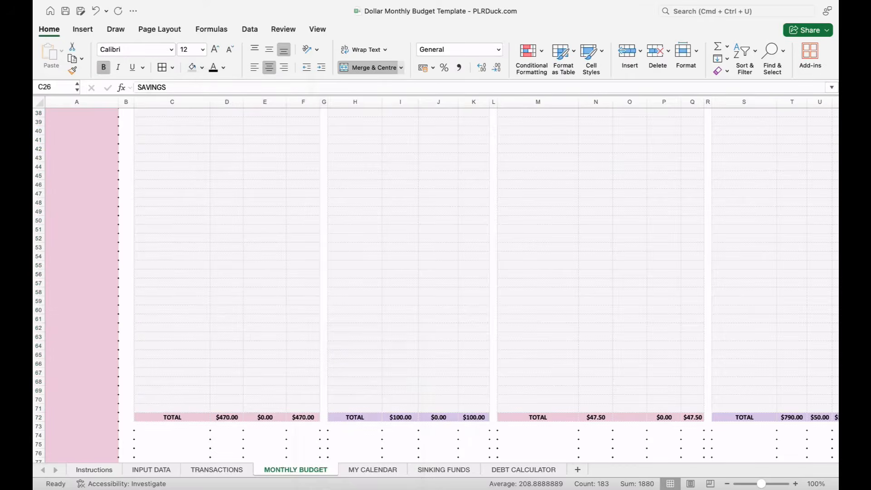
Step: Try to draw a pink border freehand around the Savings and Debt tables, and undo it
{"action": "scroll", "coordinate": [436, 282], "scroll_direction": "up", "scroll_amount": 6}
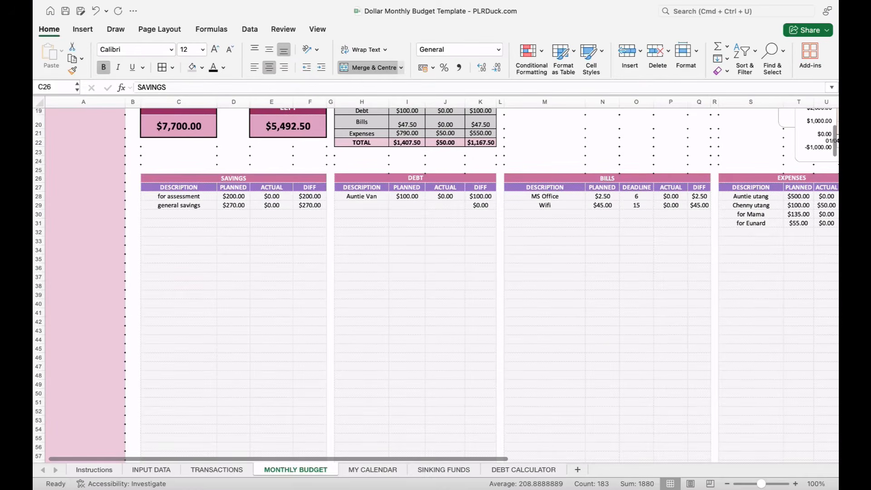
{"action": "mouse_move", "coordinate": [141, 175]}
{"action": "left_mouse_down"}
{"action": "mouse_move", "coordinate": [323, 209]}
{"action": "mouse_move", "coordinate": [325, 465]}
{"action": "mouse_move", "coordinate": [325, 375]}
{"action": "left_mouse_up"}
{"action": "scroll", "coordinate": [325, 374], "scroll_direction": "up", "scroll_amount": 20}
{"action": "scroll", "coordinate": [435, 286], "scroll_direction": "up", "scroll_amount": 20}
{"action": "left_click_drag", "start_coordinate": [318, 375], "coordinate": [484, 237]}
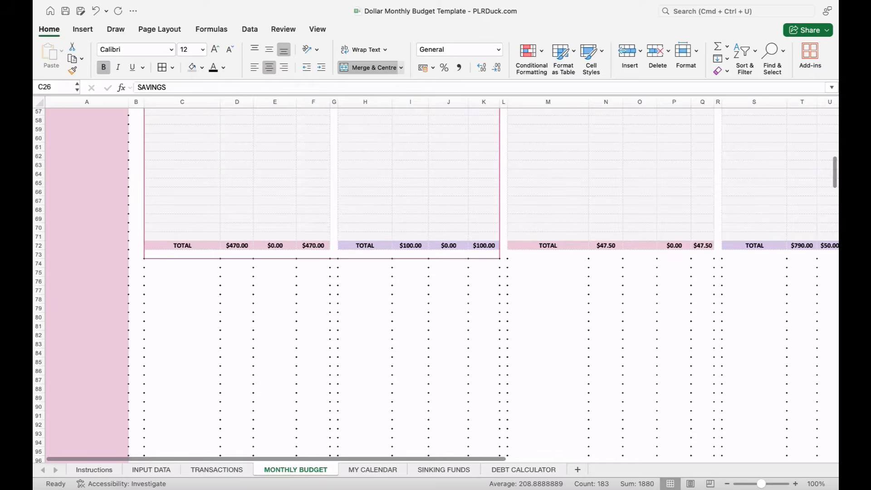
{"action": "scroll", "coordinate": [484, 236], "scroll_direction": "up", "scroll_amount": 10}
{"action": "left_click_drag", "start_coordinate": [484, 221], "coordinate": [484, 180]}
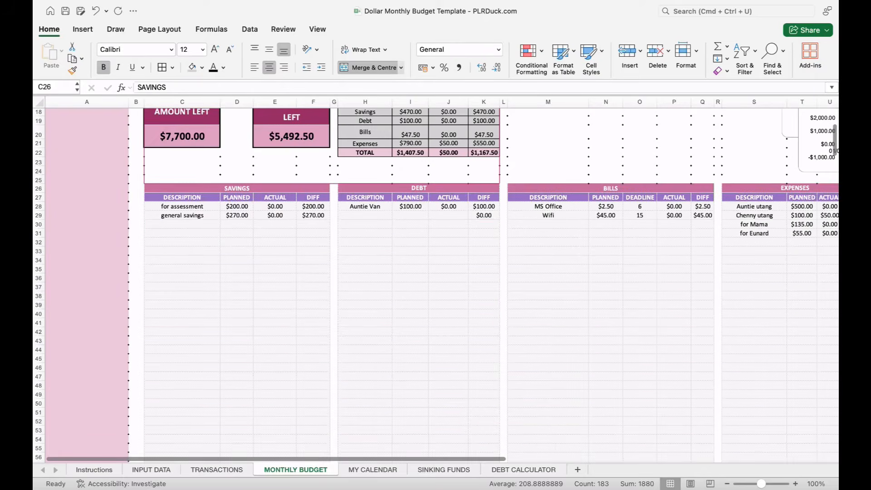
{"action": "scroll", "coordinate": [484, 180], "scroll_direction": "up", "scroll_amount": 5}
{"action": "key", "text": "super+z"}
{"action": "scroll", "coordinate": [484, 180], "scroll_direction": "down", "scroll_amount": 2}
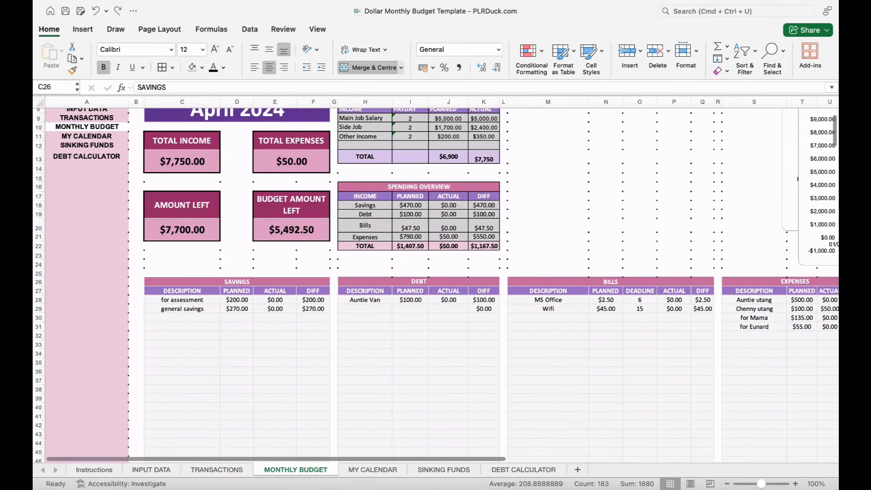
Step: Apply pink borders to every cell of the Savings table, from its heading in C26 through the total row
{"action": "left_click_drag", "start_coordinate": [237, 282], "coordinate": [237, 347]}
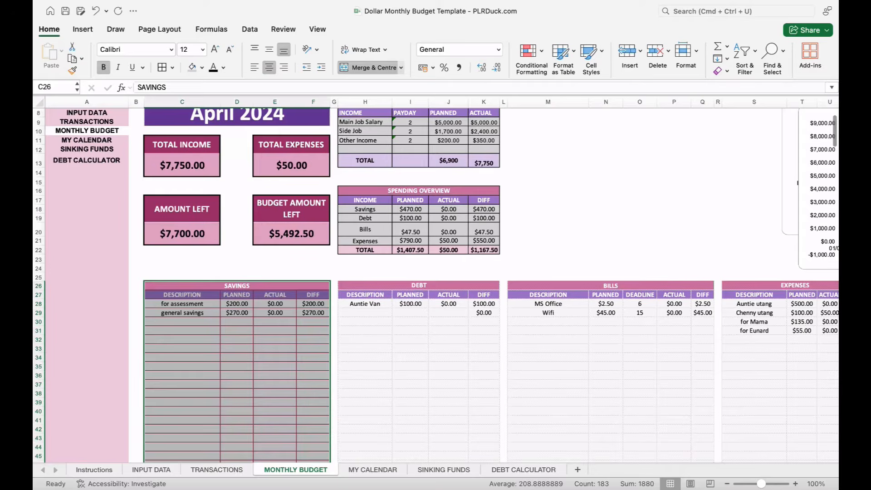
{"action": "left_click", "coordinate": [275, 358]}
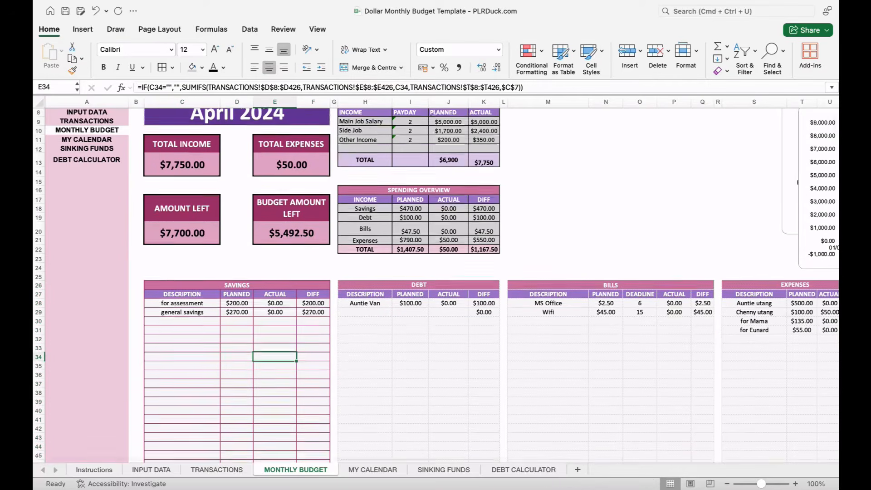
{"action": "scroll", "coordinate": [436, 282], "scroll_direction": "down", "scroll_amount": 3}
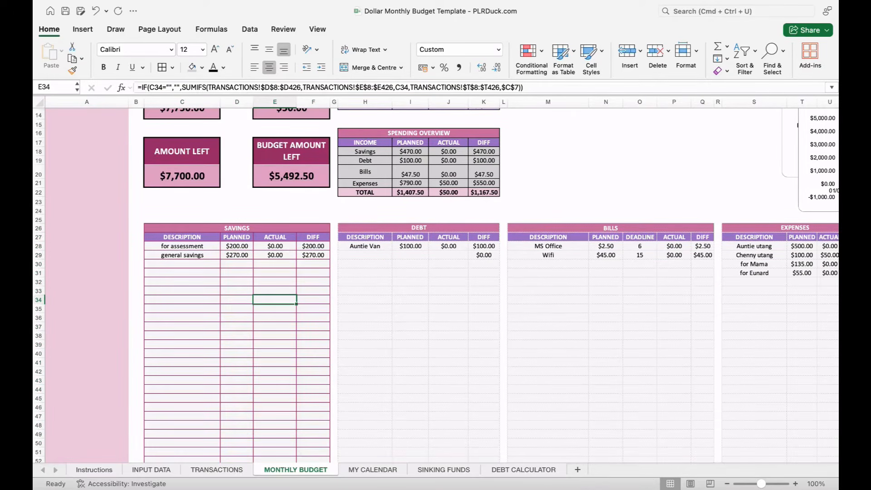
Step: Try to draw a dark pink outline around the Debt table, from its heading through the total row
{"action": "left_click", "coordinate": [172, 67]}
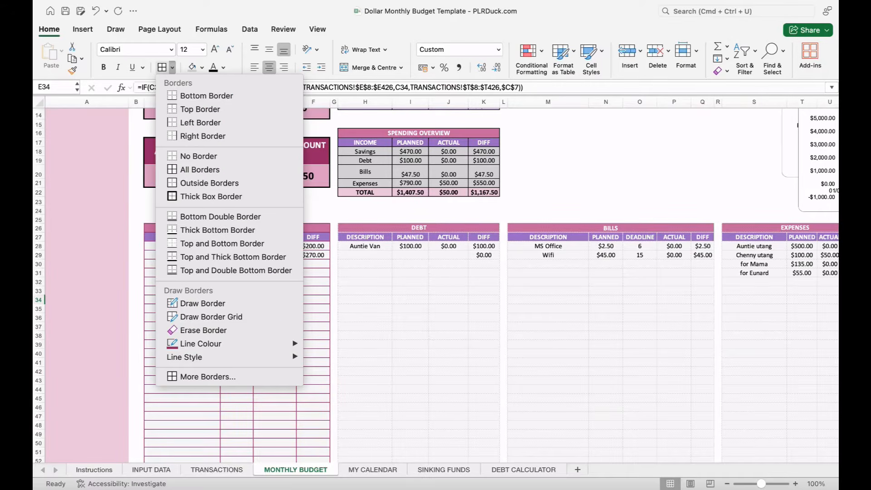
{"action": "mouse_move", "coordinate": [204, 343]}
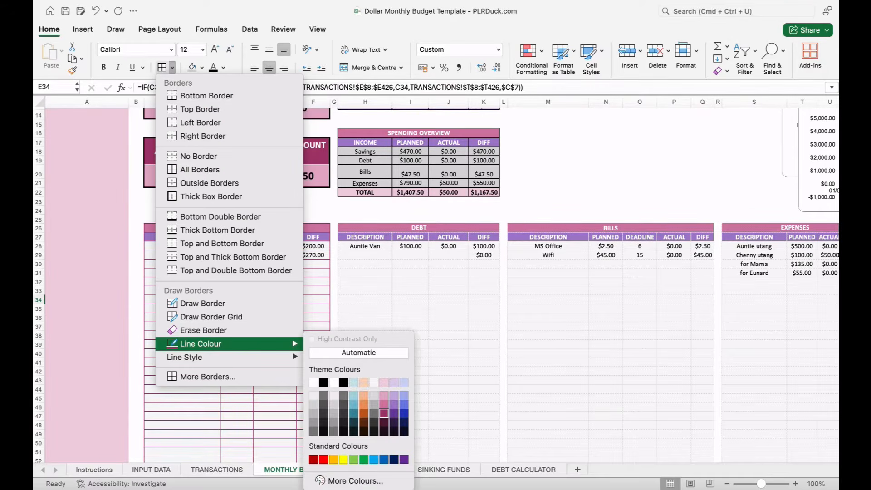
{"action": "left_click", "coordinate": [384, 413]}
{"action": "mouse_move", "coordinate": [339, 224]}
{"action": "left_mouse_down"}
{"action": "mouse_move", "coordinate": [499, 259]}
{"action": "mouse_move", "coordinate": [500, 439]}
{"action": "left_mouse_up"}
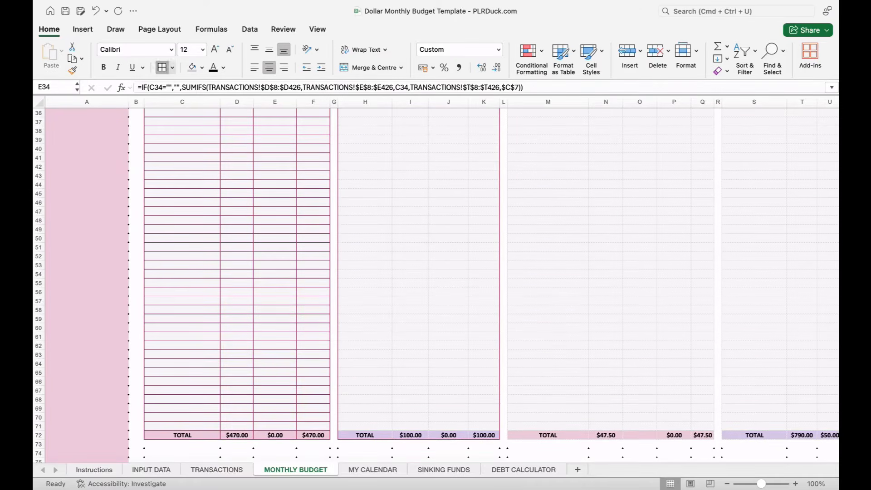
{"action": "left_click", "coordinate": [162, 68]}
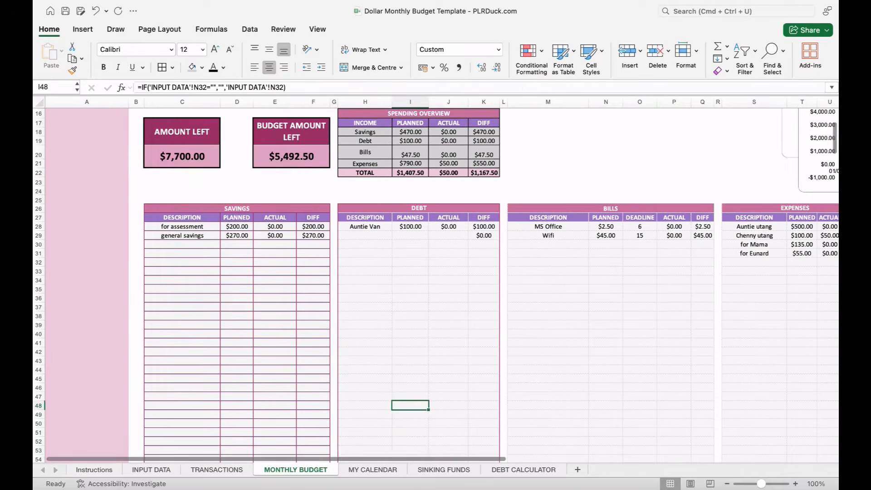
Step: Try drawing a border grid inside the Debt table, and undo the drawn borders
{"action": "left_click", "coordinate": [172, 67]}
{"action": "left_click", "coordinate": [200, 318]}
{"action": "scroll", "coordinate": [436, 282], "scroll_direction": "down", "scroll_amount": 6}
{"action": "scroll", "coordinate": [436, 282], "scroll_direction": "down", "scroll_amount": 6}
{"action": "left_click", "coordinate": [162, 67]}
{"action": "left_click", "coordinate": [366, 247]}
{"action": "scroll", "coordinate": [366, 246], "scroll_direction": "up", "scroll_amount": 4}
{"action": "left_click", "coordinate": [366, 241]}
{"action": "left_click", "coordinate": [410, 268]}
{"action": "key", "text": "super+z"}
{"action": "key", "text": "super+z"}
Step: Apply pink borders to every cell of the Debt table, from its heading in H26 through total row 72
{"action": "left_click_drag", "start_coordinate": [386, 196], "coordinate": [494, 445]}
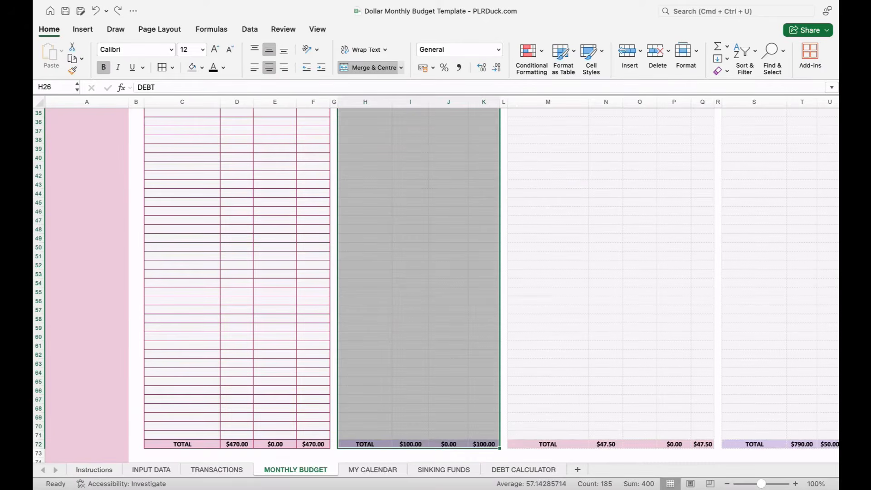
{"action": "left_click", "coordinate": [162, 67]}
{"action": "left_click", "coordinate": [411, 322]}
Step: Apply pink borders to every cell of the Bills table, from its heading in M26 through total row 72
{"action": "left_click", "coordinate": [585, 286]}
{"action": "left_click_drag", "start_coordinate": [585, 286], "coordinate": [714, 454]}
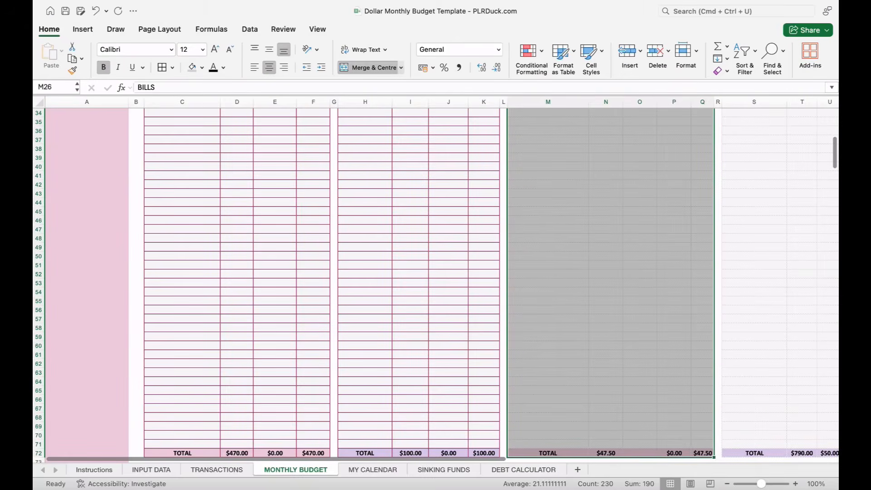
{"action": "left_click", "coordinate": [162, 68]}
{"action": "left_click", "coordinate": [606, 317]}
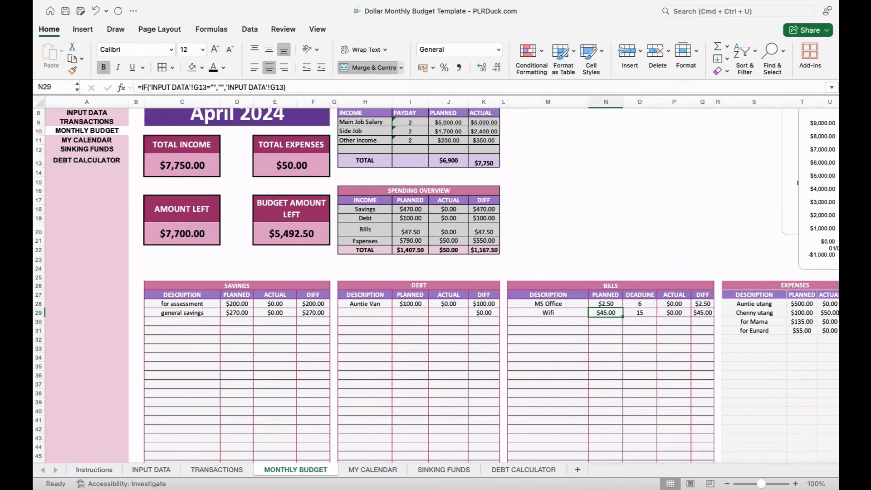
Step: Apply pink borders to every cell of the Expenses and Daily Spendings tables
{"action": "scroll", "coordinate": [606, 317], "scroll_direction": "right", "scroll_amount": 8}
{"action": "left_click_drag", "start_coordinate": [467, 290], "coordinate": [540, 453]}
{"action": "left_click", "coordinate": [162, 67]}
{"action": "left_click_drag", "start_coordinate": [629, 289], "coordinate": [695, 438]}
Step: Apply pink borders to the Budget Category table across cells AC26 to AE72, ending level with the Expenses total row
{"action": "scroll", "coordinate": [436, 282], "scroll_direction": "right", "scroll_amount": 8}
{"action": "left_click_drag", "start_coordinate": [495, 155], "coordinate": [574, 158]}
{"action": "scroll", "coordinate": [573, 160], "scroll_direction": "up", "scroll_amount": 8}
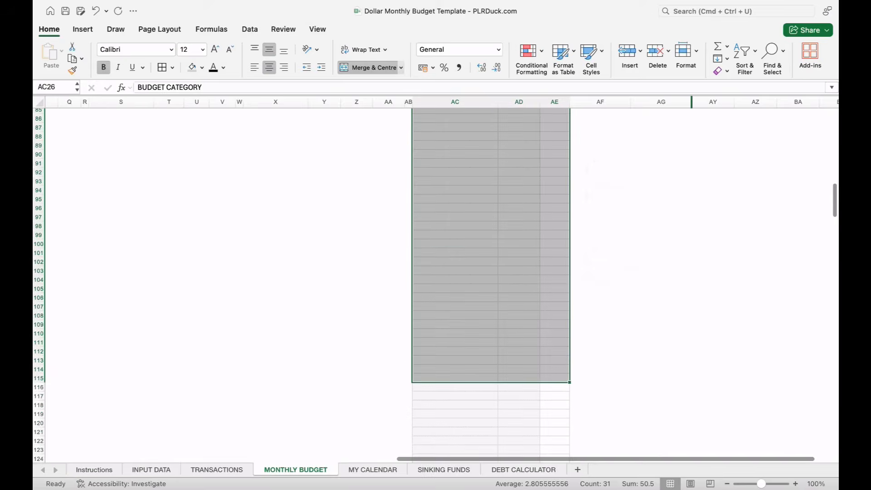
{"action": "scroll", "coordinate": [436, 286], "scroll_direction": "up", "scroll_amount": 15}
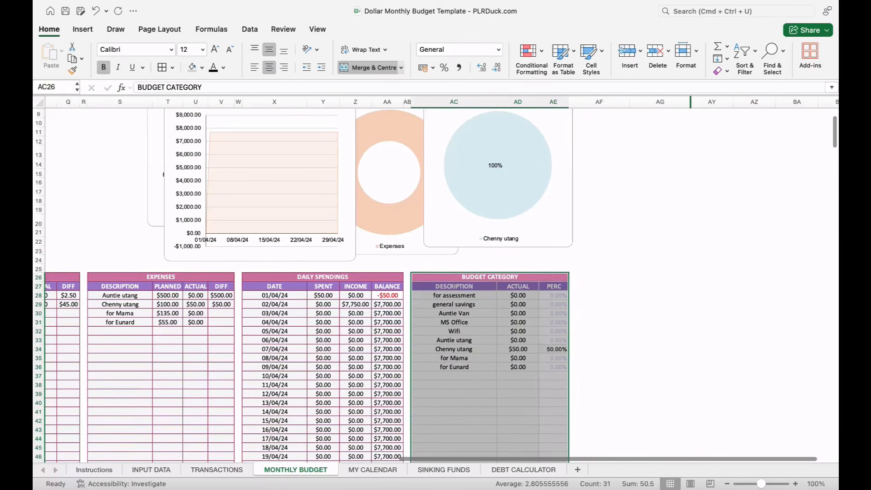
{"action": "left_click", "coordinate": [518, 433]}
{"action": "left_click_drag", "start_coordinate": [544, 276], "coordinate": [569, 180]}
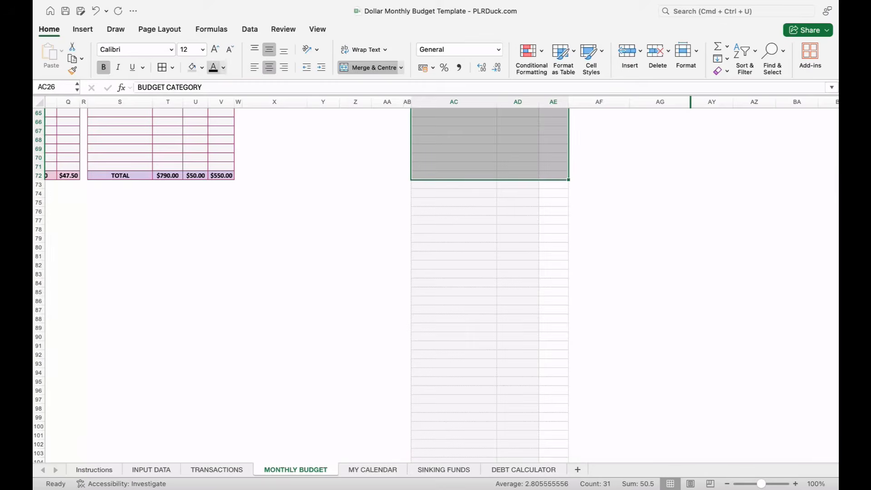
{"action": "left_click", "coordinate": [163, 67]}
{"action": "scroll", "coordinate": [435, 285], "scroll_direction": "down", "scroll_amount": 8}
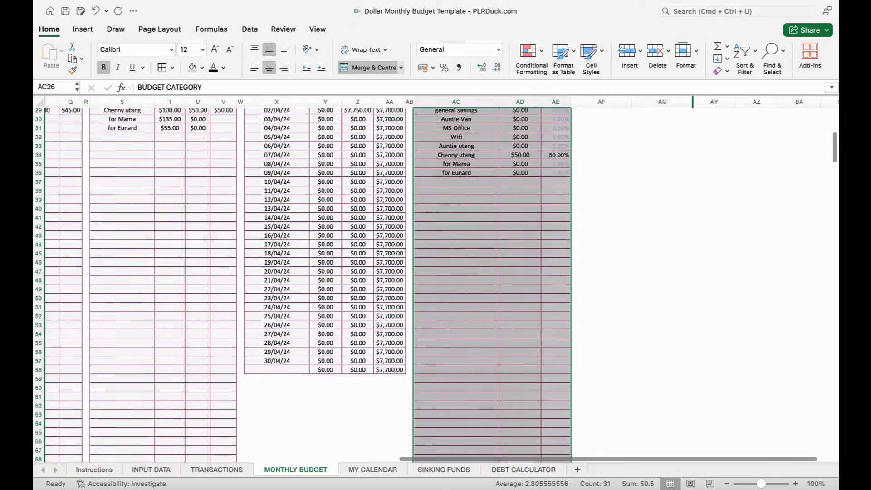
Step: Clear the formats of the leftover cells below the Budget Category table, from AC73 to AF252
{"action": "scroll", "coordinate": [436, 285], "scroll_direction": "down", "scroll_amount": 9}
{"action": "left_click_drag", "start_coordinate": [457, 269], "coordinate": [557, 359]}
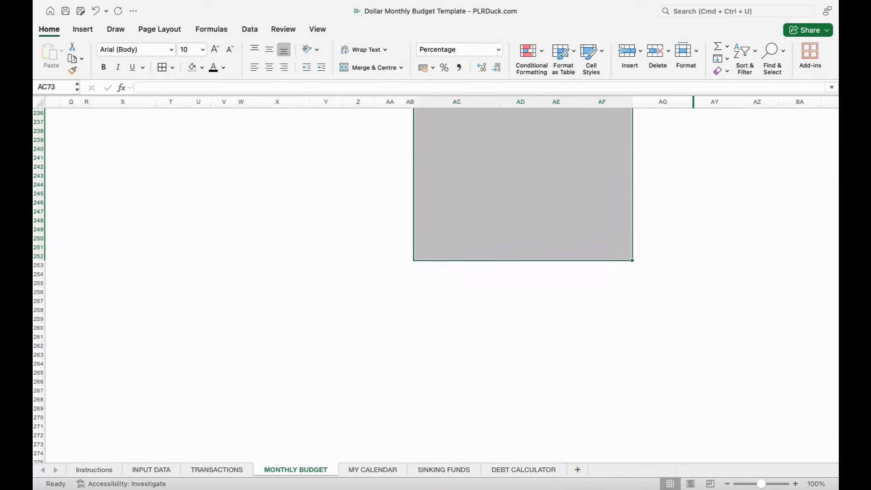
{"action": "left_click", "coordinate": [685, 52]}
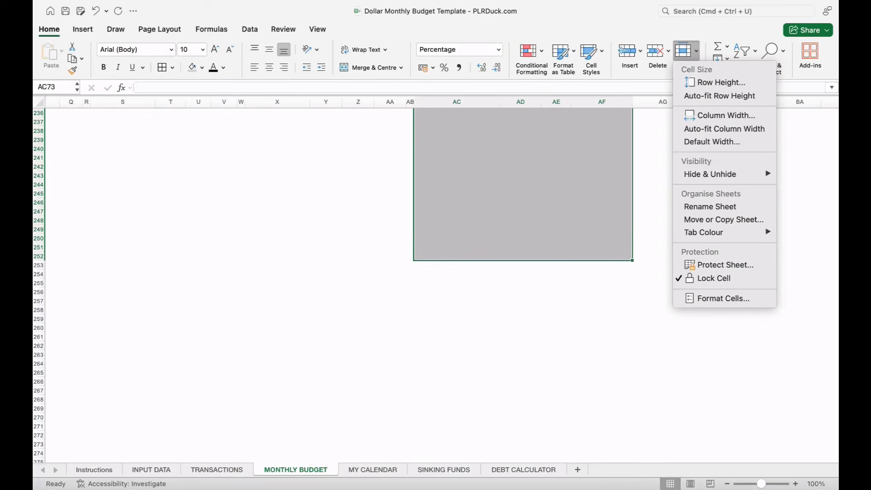
{"action": "left_click", "coordinate": [592, 51]}
{"action": "left_click", "coordinate": [592, 51]}
{"action": "left_click", "coordinate": [686, 51]}
{"action": "left_click", "coordinate": [686, 52]}
{"action": "left_click", "coordinate": [528, 51]}
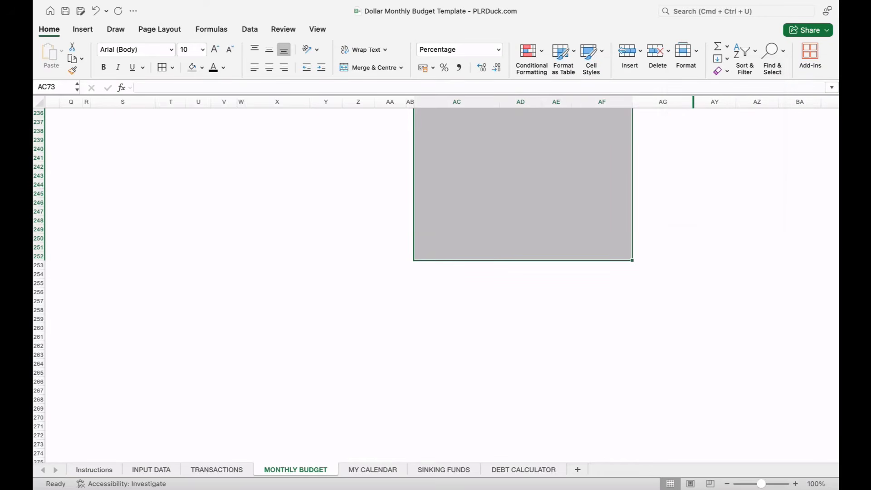
{"action": "left_click", "coordinate": [528, 52]}
{"action": "left_click", "coordinate": [528, 51]}
{"action": "left_click", "coordinate": [722, 71]}
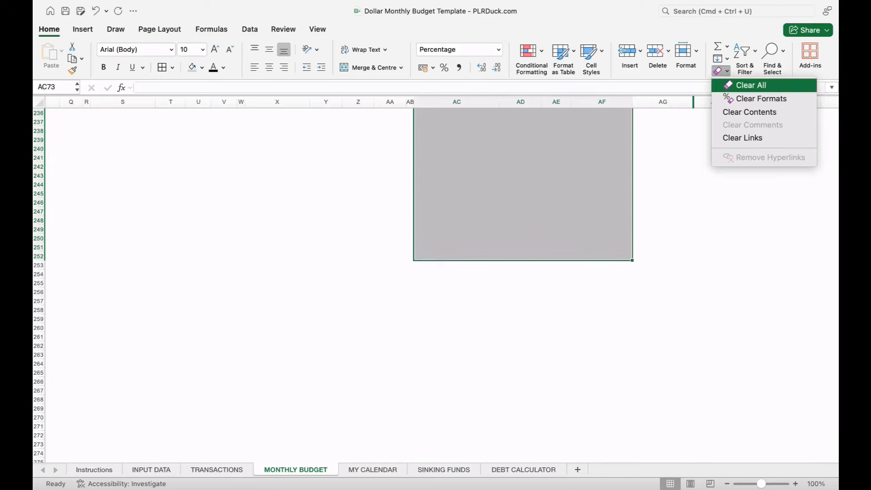
{"action": "left_click", "coordinate": [729, 99]}
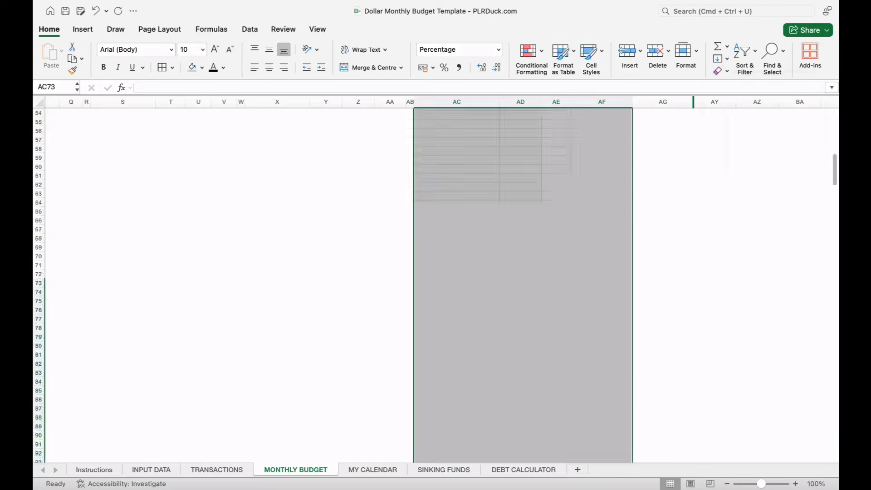
{"action": "left_click", "coordinate": [521, 319]}
{"action": "left_click", "coordinate": [603, 248]}
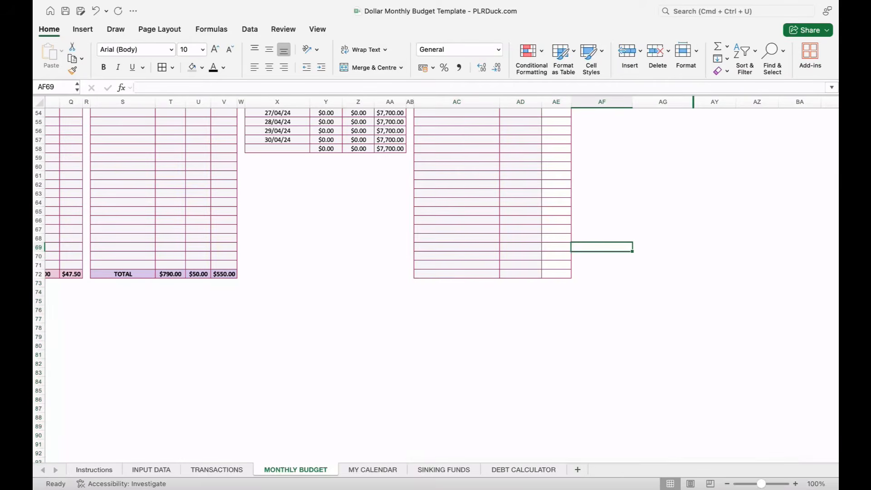
Step: Examine the bordered tables back up to the sheet heading, and select the Planned and Actual chart
{"action": "scroll", "coordinate": [432, 279], "scroll_direction": "up", "scroll_amount": 5}
{"action": "scroll", "coordinate": [431, 279], "scroll_direction": "left", "scroll_amount": 3}
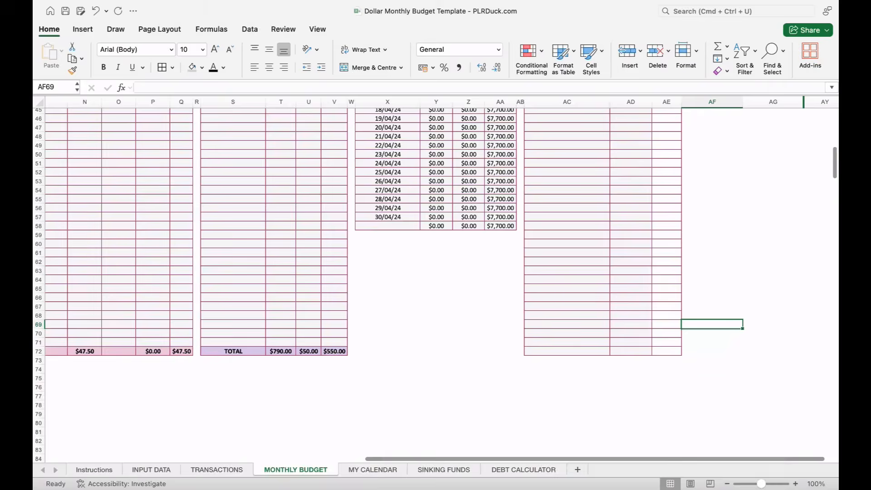
{"action": "scroll", "coordinate": [431, 279], "scroll_direction": "up", "scroll_amount": 10}
{"action": "scroll", "coordinate": [431, 279], "scroll_direction": "left", "scroll_amount": 4}
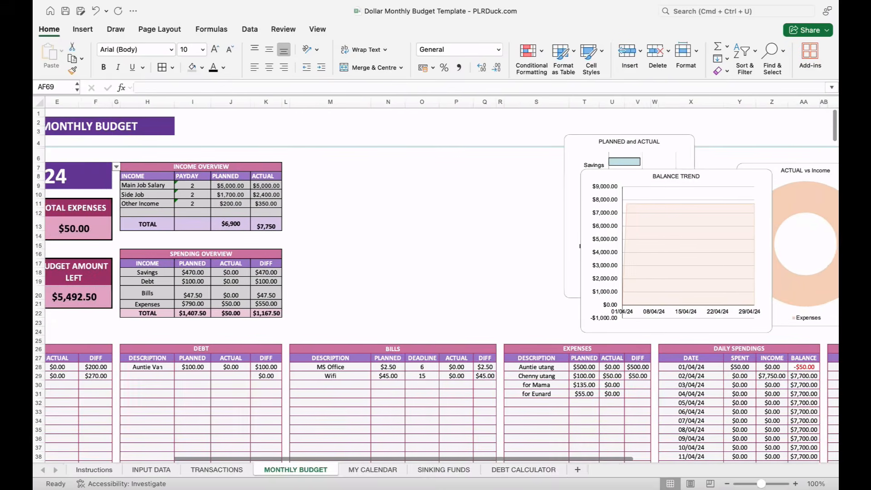
{"action": "scroll", "coordinate": [431, 279], "scroll_direction": "left", "scroll_amount": 3}
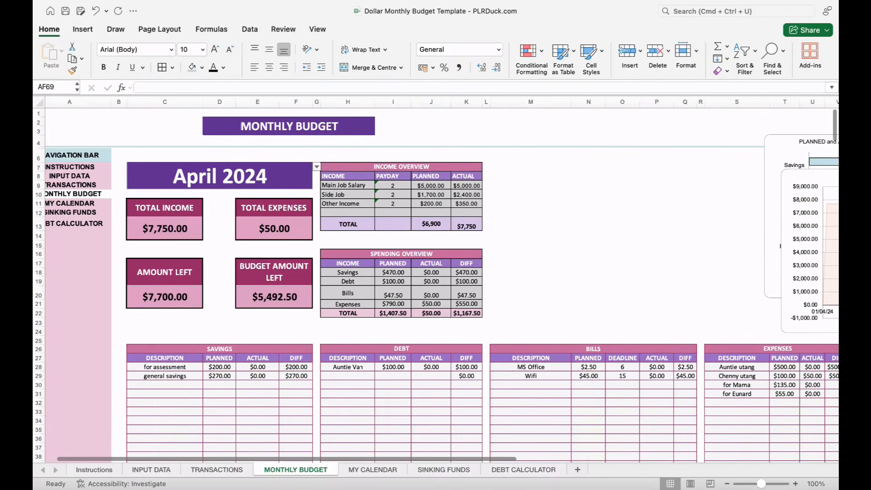
{"action": "scroll", "coordinate": [431, 279], "scroll_direction": "right", "scroll_amount": 2}
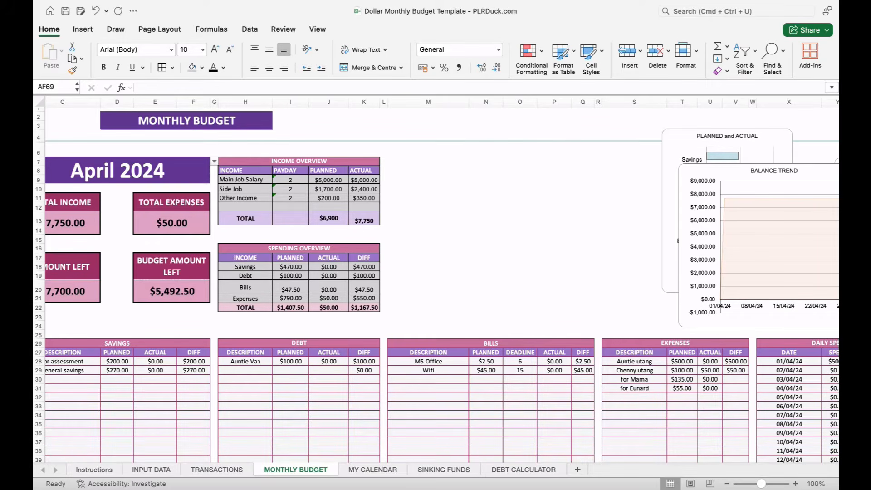
{"action": "double_click", "coordinate": [671, 196]}
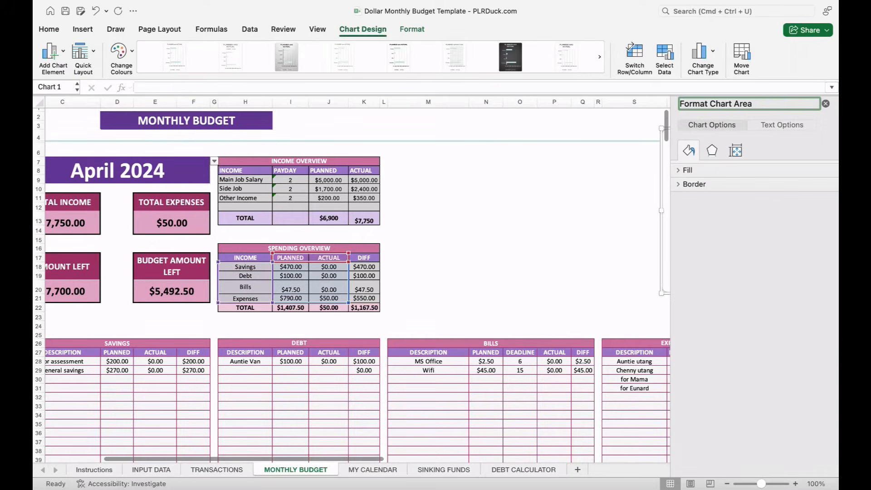
{"action": "left_click", "coordinate": [826, 104]}
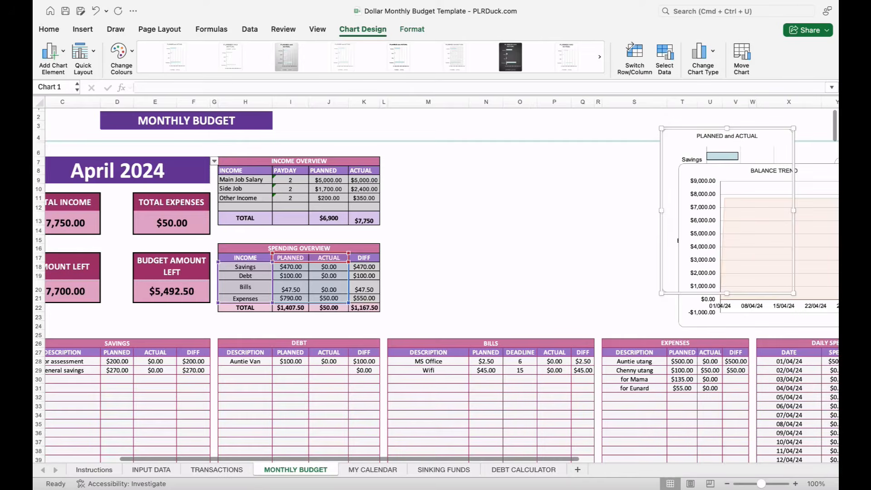
Step: Move the Budget Category pie chart away from the other charts, to about columns AZ to BB
{"action": "scroll", "coordinate": [435, 281], "scroll_direction": "right", "scroll_amount": 10}
{"action": "double_click", "coordinate": [587, 174]}
{"action": "left_click_drag", "start_coordinate": [587, 175], "coordinate": [666, 176]}
Step: Move the ACTUAL vs Income doughnut chart off the Balance Trend chart, to about columns AD to AF
{"action": "left_click", "coordinate": [247, 199]}
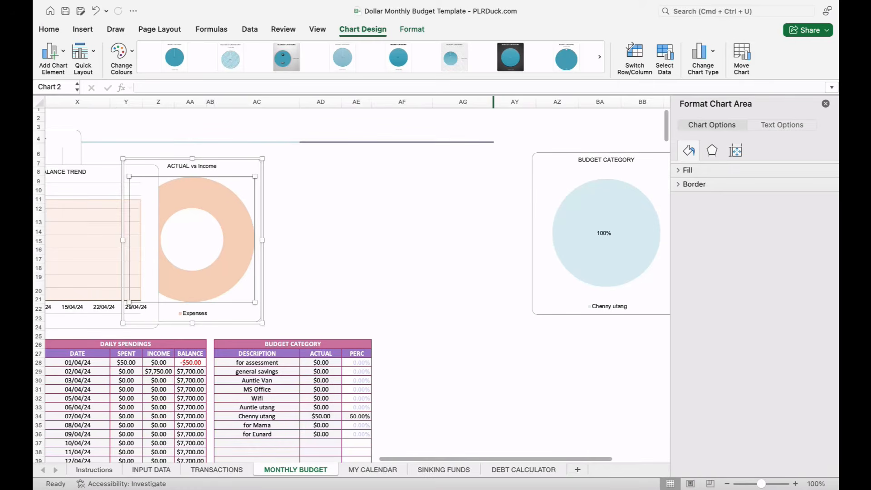
{"action": "left_click_drag", "start_coordinate": [248, 200], "coordinate": [427, 196]}
{"action": "scroll", "coordinate": [408, 196], "scroll_direction": "left", "scroll_amount": 5}
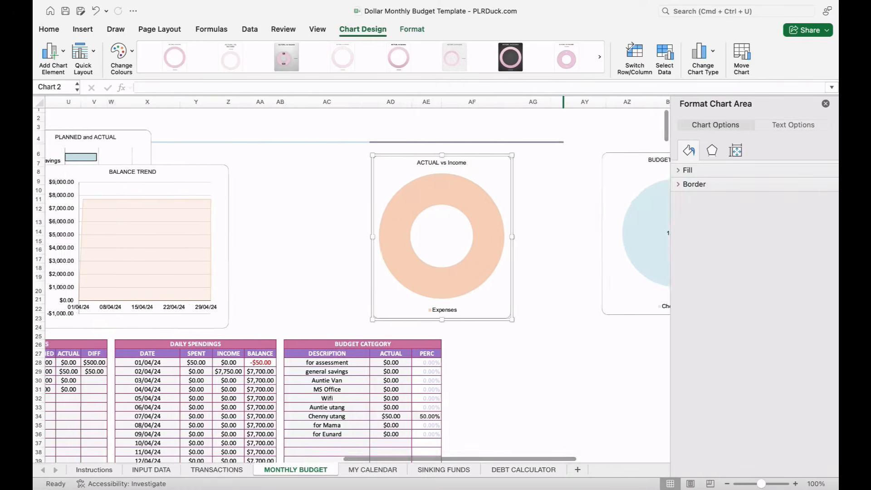
Step: Move the Balance Trend chart to about columns Y to AC, and the Planned and Actual chart beside the overview tables, from column M
{"action": "left_click", "coordinate": [363, 176]}
{"action": "left_click_drag", "start_coordinate": [363, 175], "coordinate": [522, 166]}
{"action": "left_click_drag", "start_coordinate": [307, 138], "coordinate": [224, 168]}
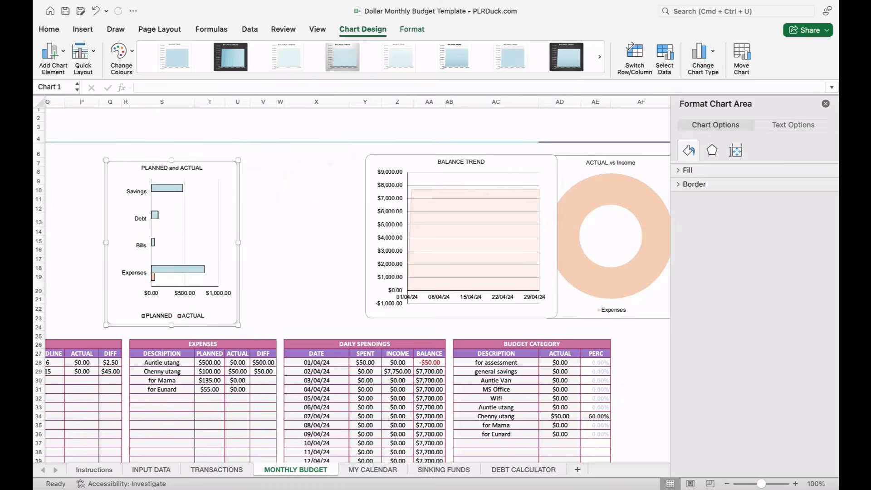
{"action": "scroll", "coordinate": [224, 169], "scroll_direction": "left", "scroll_amount": 5}
{"action": "scroll", "coordinate": [354, 281], "scroll_direction": "left", "scroll_amount": 3}
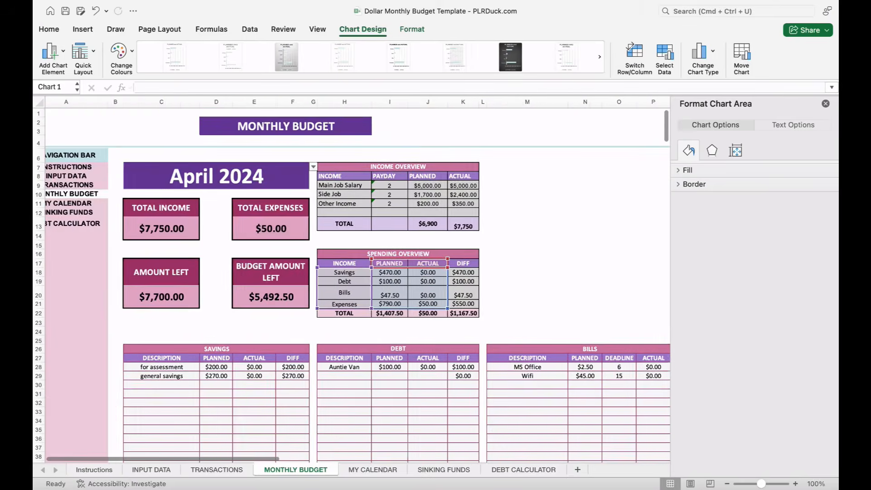
{"action": "left_click_drag", "start_coordinate": [504, 175], "coordinate": [318, 168]}
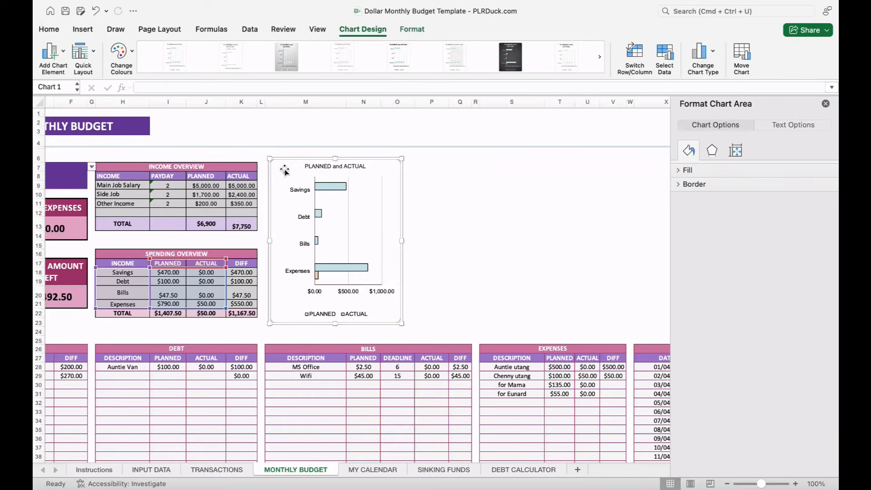
Step: Change the Planned and Actual chart to a 3D Clustered Column chart
{"action": "mouse_move", "coordinate": [317, 241]}
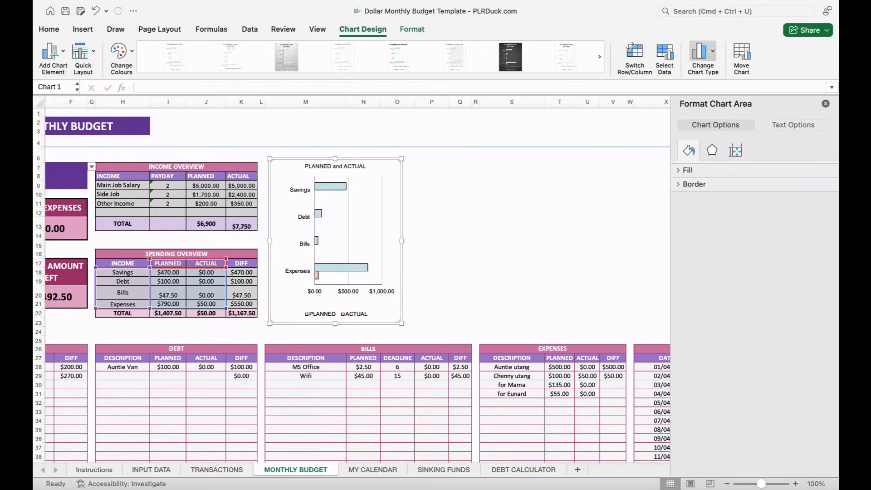
{"action": "left_click", "coordinate": [702, 51]}
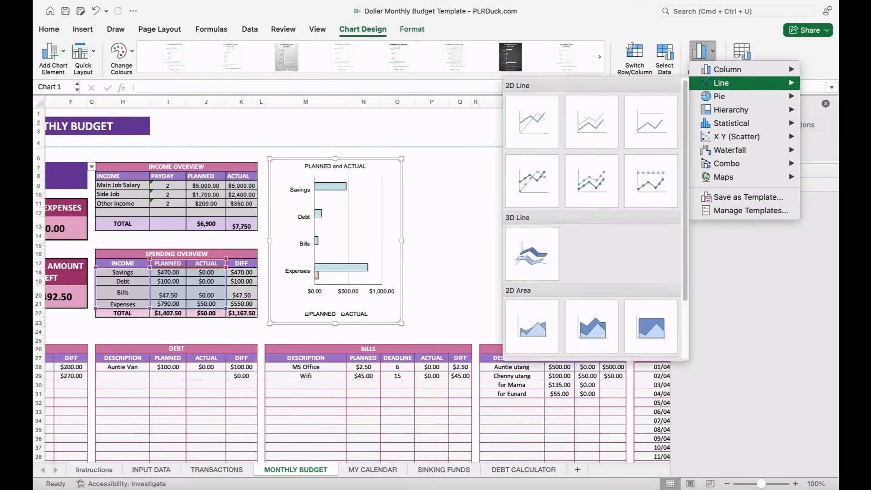
{"action": "mouse_move", "coordinate": [726, 96]}
{"action": "mouse_move", "coordinate": [316, 241]}
{"action": "left_click", "coordinate": [358, 172]}
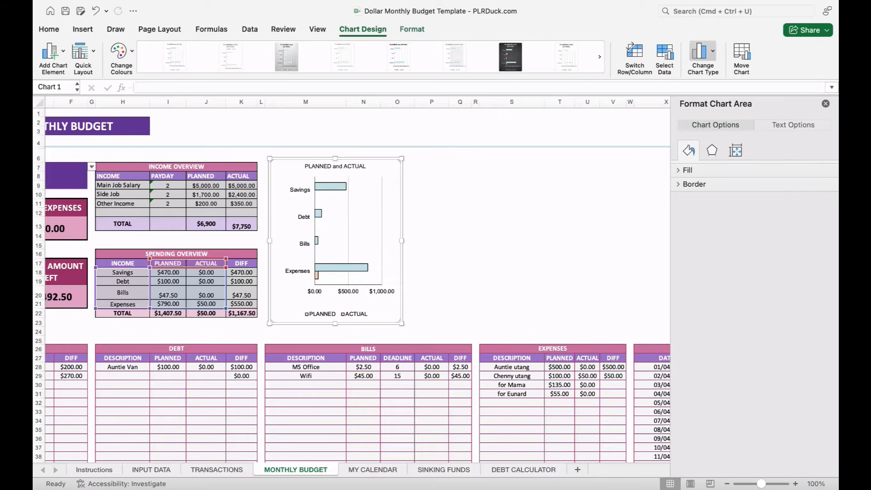
{"action": "left_click", "coordinate": [703, 51]}
{"action": "mouse_move", "coordinate": [728, 69]}
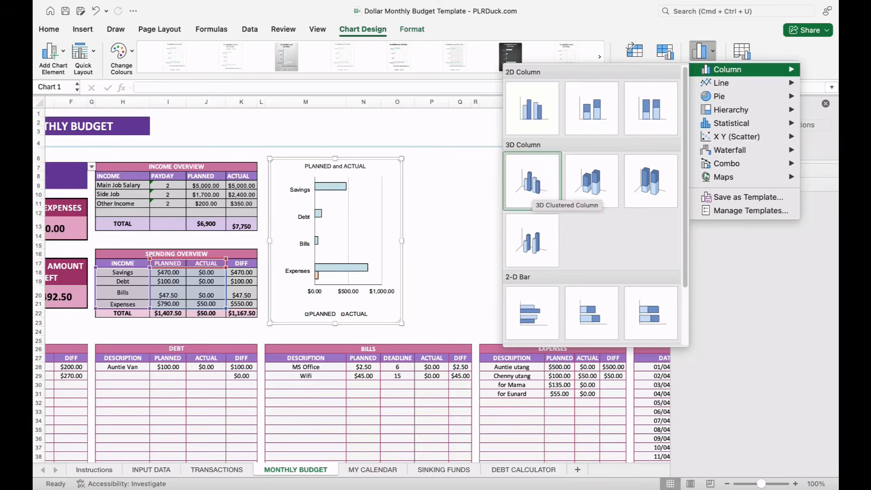
{"action": "left_click", "coordinate": [533, 184]}
Step: Widen the Planned and Actual chart to about column T and lower it to just above the Bills and Expenses tables
{"action": "left_click_drag", "start_coordinate": [402, 241], "coordinate": [574, 240]}
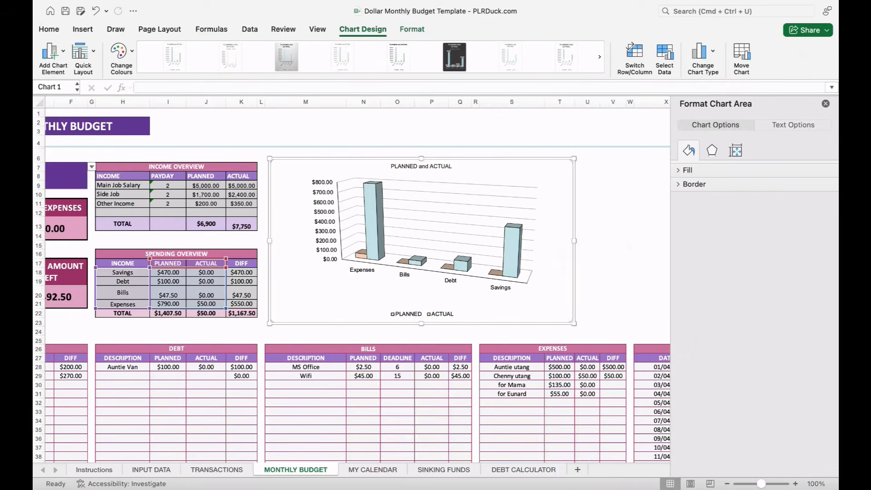
{"action": "left_click_drag", "start_coordinate": [540, 171], "coordinate": [540, 184]}
{"action": "left_click", "coordinate": [358, 192]}
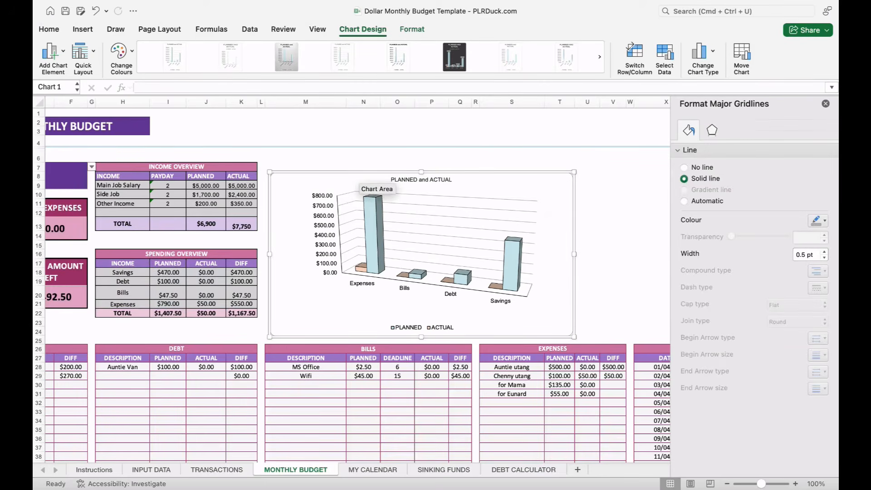
Step: Retitle the 3D column chart as "PLANNED VS ACTUAL SPENDINGS"
{"action": "double_click", "coordinate": [404, 180]}
{"action": "left_click", "coordinate": [358, 192]}
{"action": "mouse_move", "coordinate": [379, 269]}
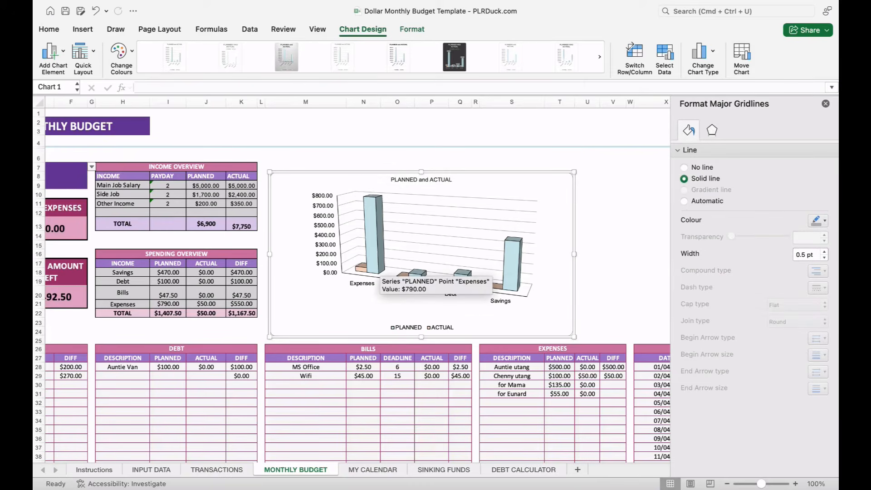
{"action": "double_click", "coordinate": [423, 179]}
{"action": "key", "text": "BackSpace"}
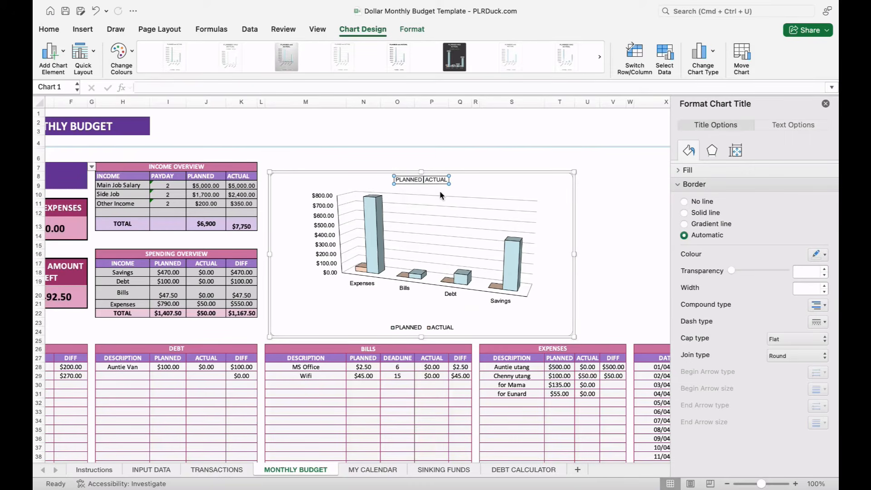
{"action": "key", "text": "Caps_Lock"}
{"action": "type", "text": "VS"}
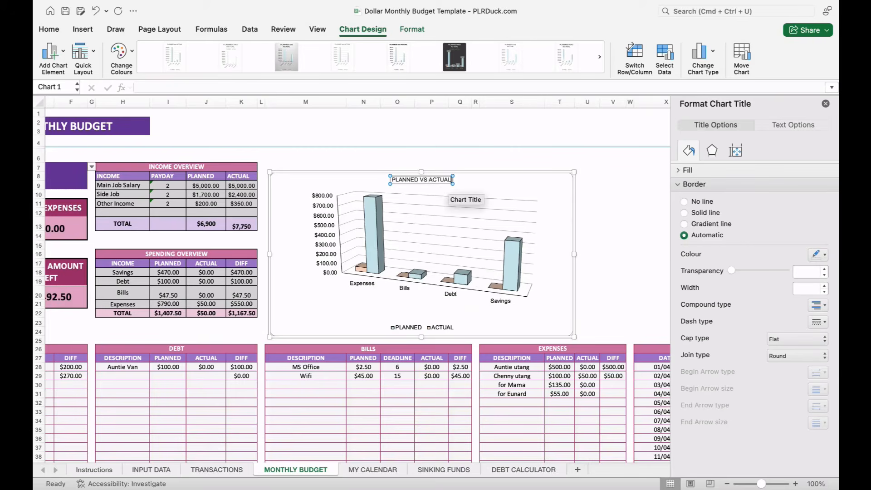
{"action": "type", "text": " ACTUAL SPEND"}
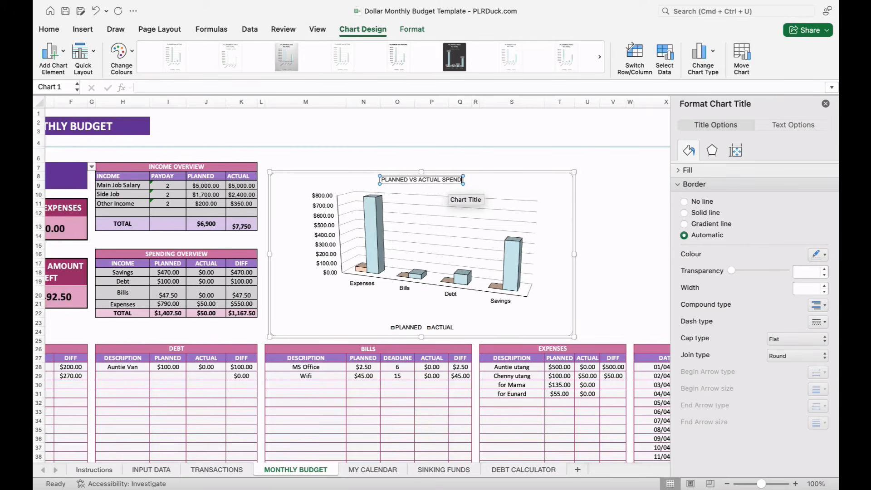
{"action": "type", "text": "INGS"}
{"action": "left_click", "coordinate": [614, 203]}
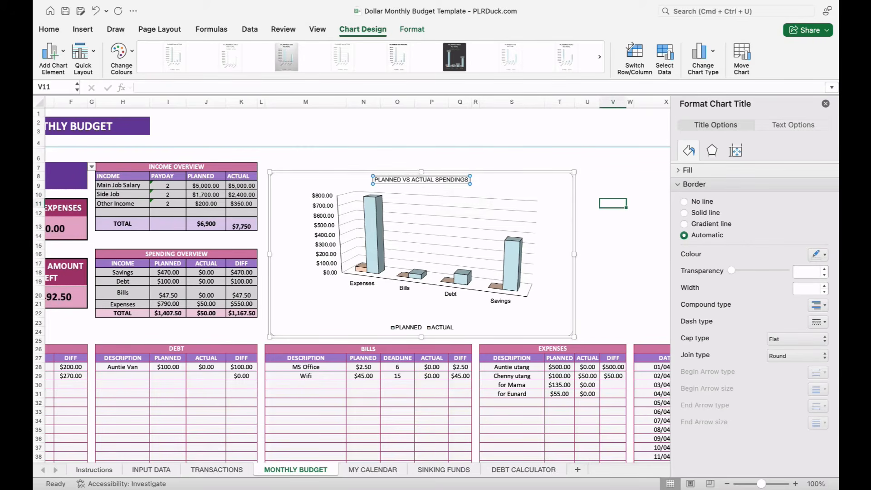
{"action": "left_click", "coordinate": [512, 155]}
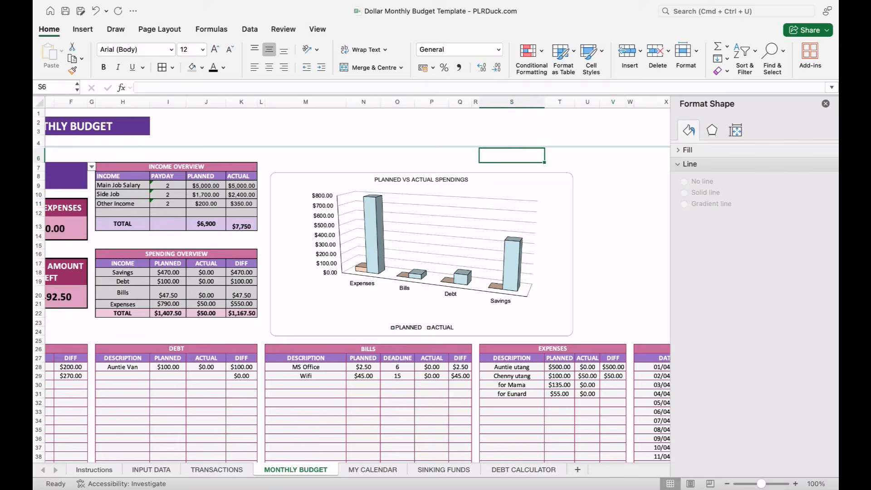
Step: Move the Balance Trend chart next to the Planned vs Actual Spendings chart, to about columns U to AA
{"action": "scroll", "coordinate": [417, 247], "scroll_direction": "left", "scroll_amount": 5}
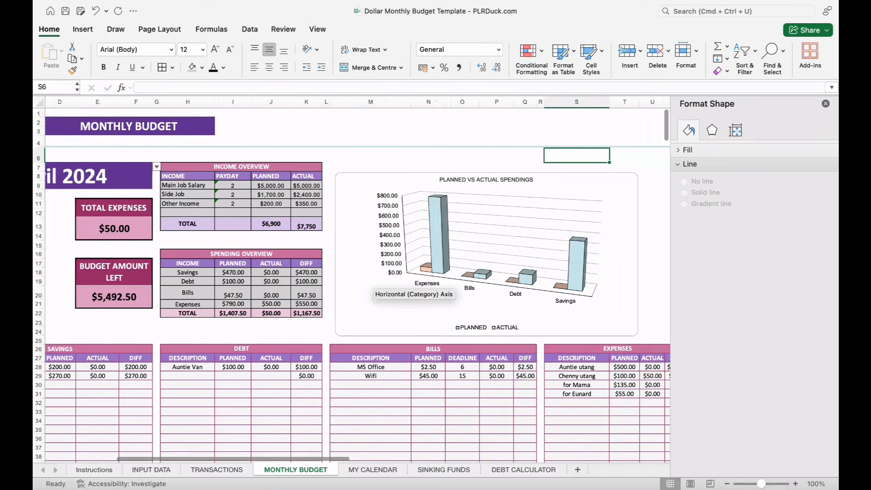
{"action": "scroll", "coordinate": [317, 257], "scroll_direction": "right", "scroll_amount": 10}
{"action": "scroll", "coordinate": [317, 256], "scroll_direction": "right", "scroll_amount": 5}
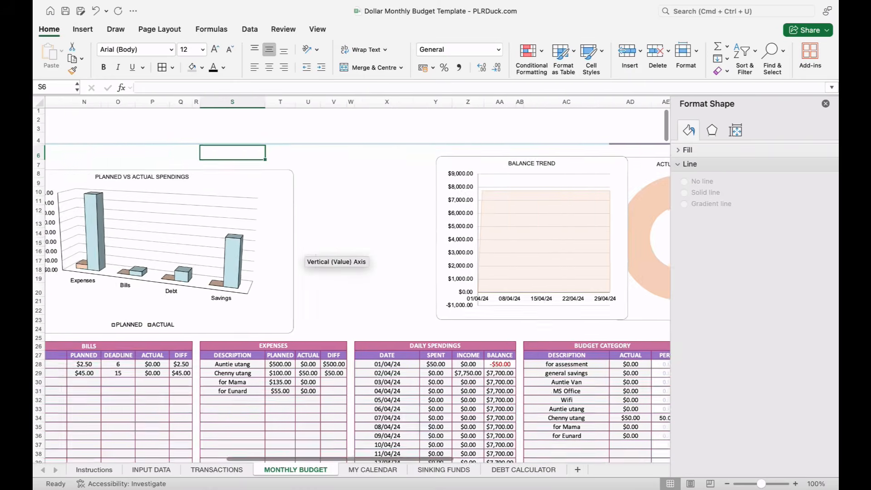
{"action": "left_click_drag", "start_coordinate": [435, 176], "coordinate": [310, 191]}
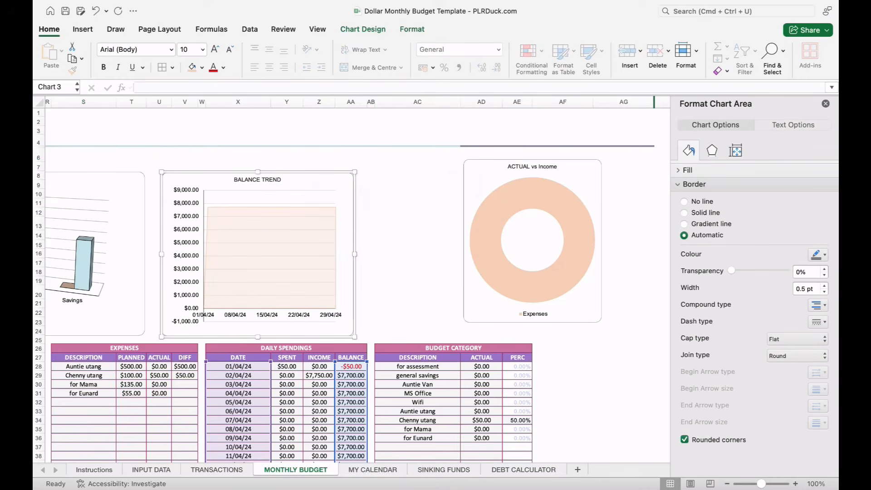
{"action": "scroll", "coordinate": [490, 295], "scroll_direction": "left", "scroll_amount": 10}
{"action": "scroll", "coordinate": [354, 272], "scroll_direction": "right", "scroll_amount": 4}
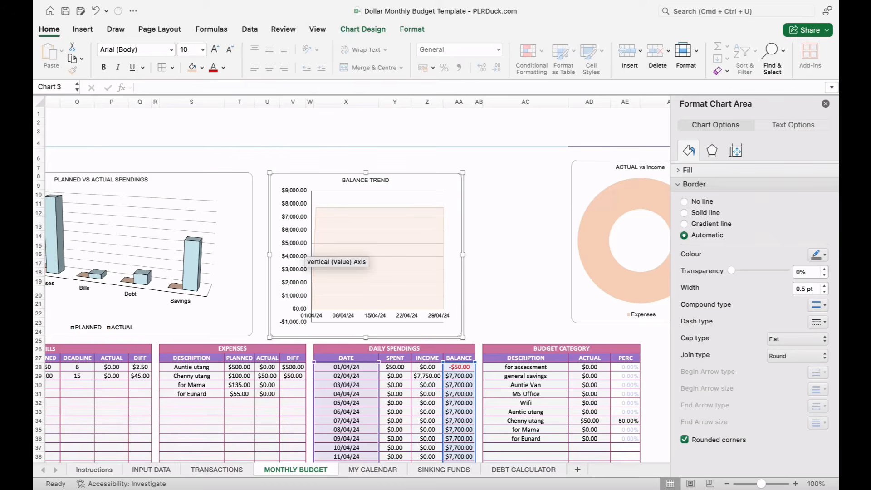
Step: Change the Balance Trend area chart to a 2D line chart with markers
{"action": "left_click", "coordinate": [320, 255]}
{"action": "left_click", "coordinate": [454, 291]}
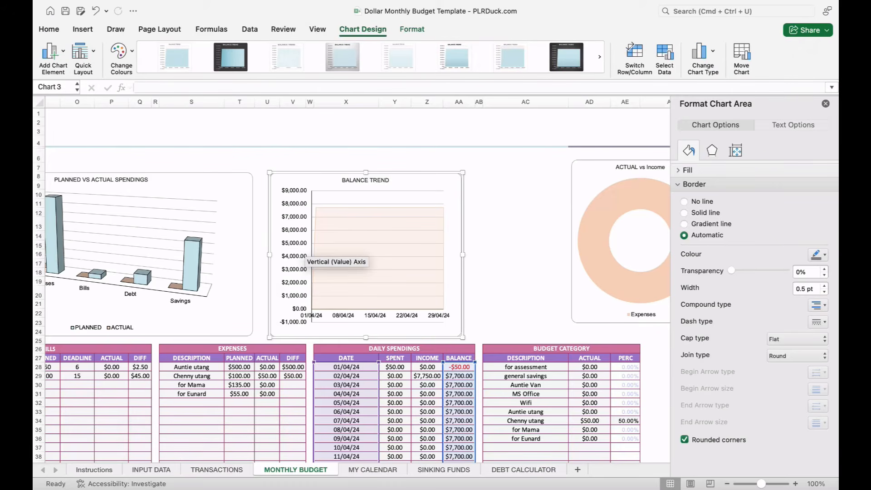
{"action": "left_click", "coordinate": [371, 76]}
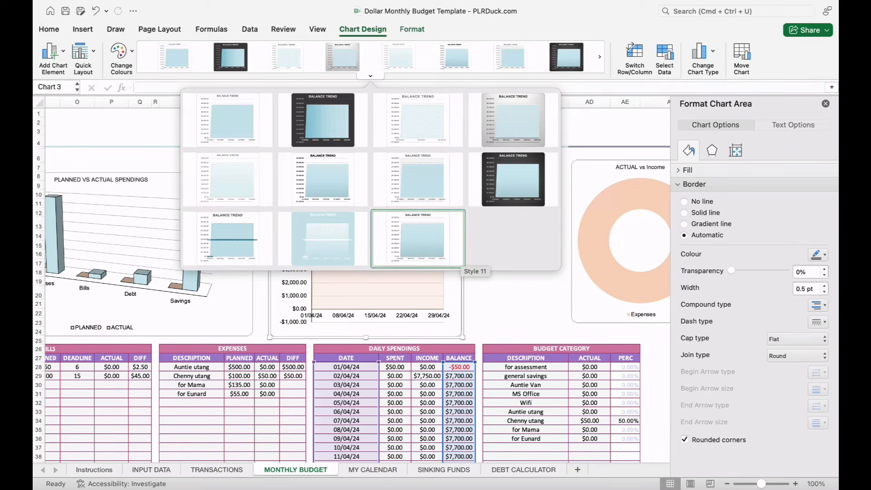
{"action": "key", "text": "Escape"}
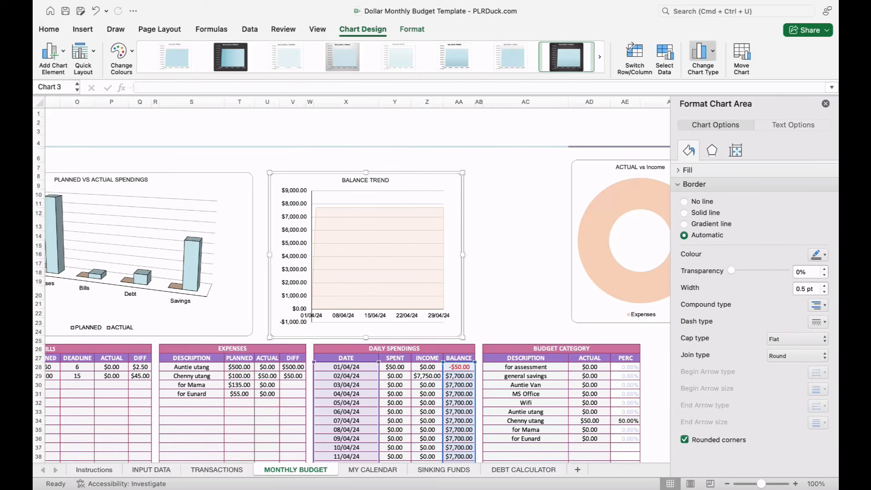
{"action": "left_click", "coordinate": [702, 51]}
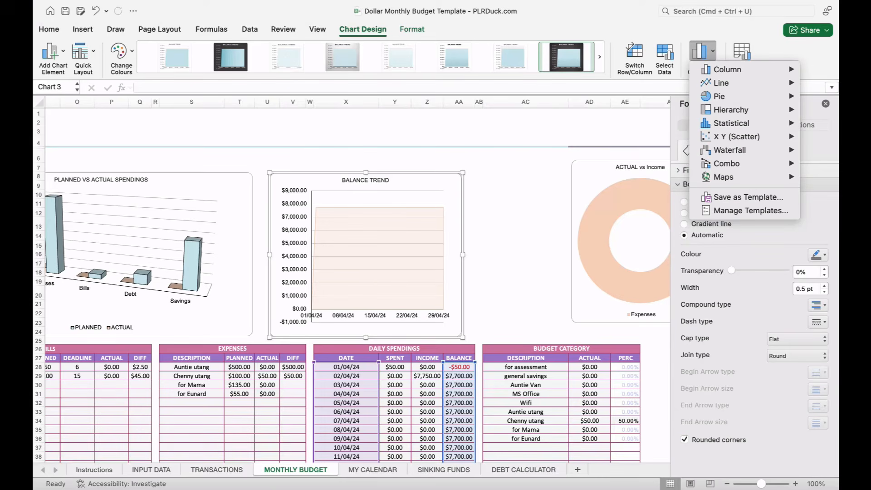
{"action": "mouse_move", "coordinate": [722, 83]}
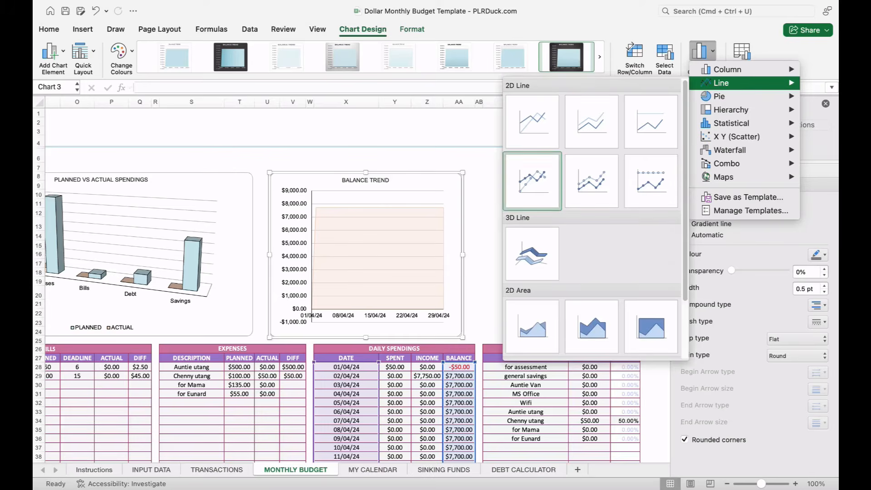
{"action": "left_click", "coordinate": [532, 181]}
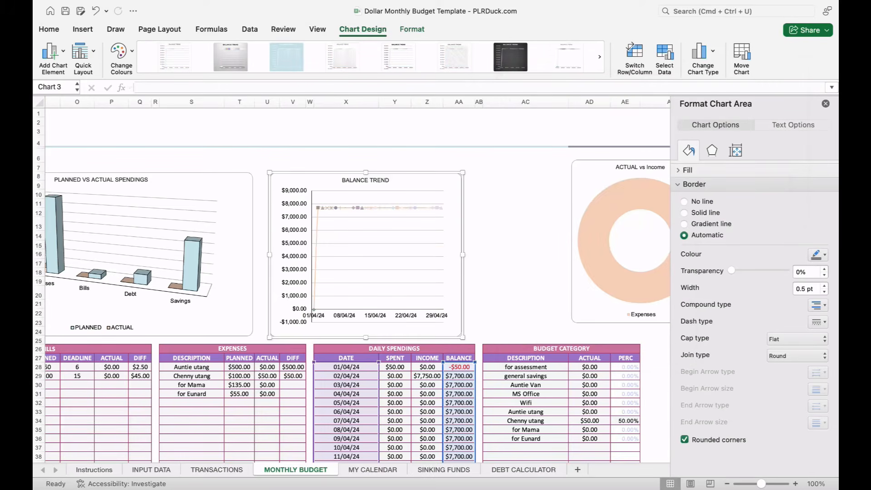
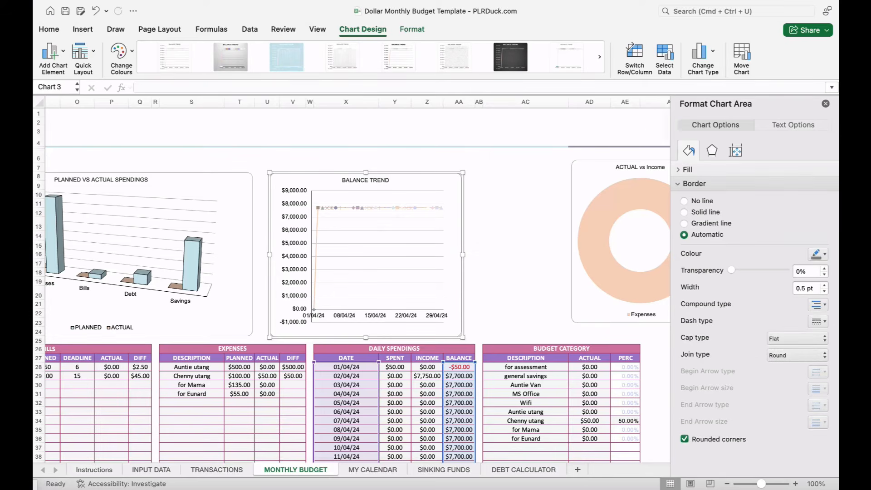
{"action": "left_click", "coordinate": [712, 150]}
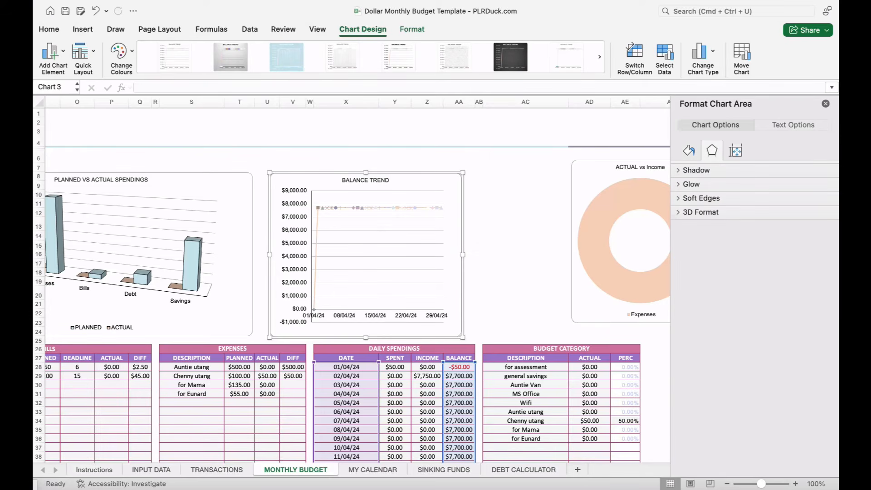
{"action": "left_click", "coordinate": [689, 151]}
Step: Try the Cylinder column shape on the Planned series of the spendings chart and set it back to Box
{"action": "scroll", "coordinate": [357, 281], "scroll_direction": "left", "scroll_amount": 7}
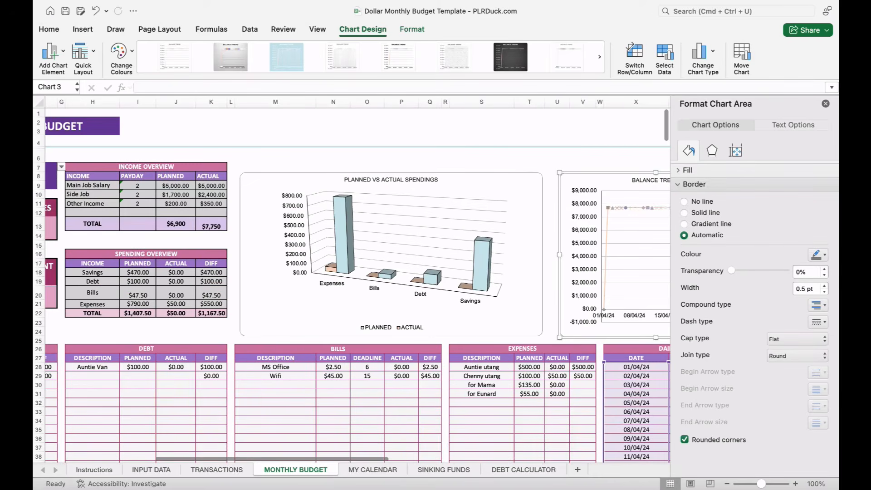
{"action": "left_click", "coordinate": [344, 236]}
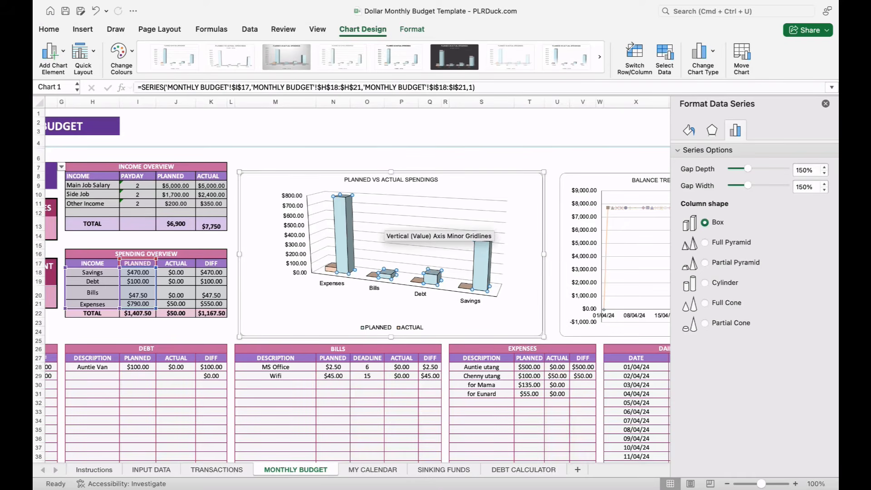
{"action": "left_click", "coordinate": [706, 282]}
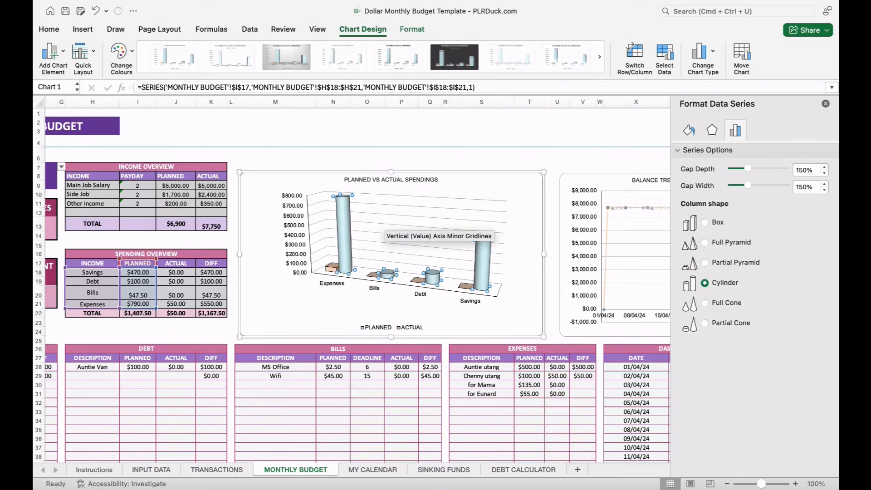
{"action": "left_click", "coordinate": [706, 222]}
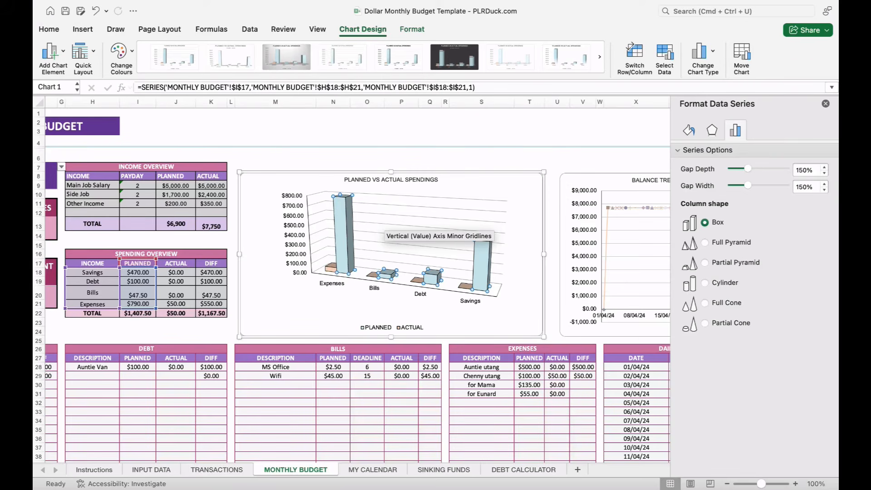
Step: Fill the Planned series of the spendings chart with the solid dark pink theme colour
{"action": "left_click", "coordinate": [689, 130]}
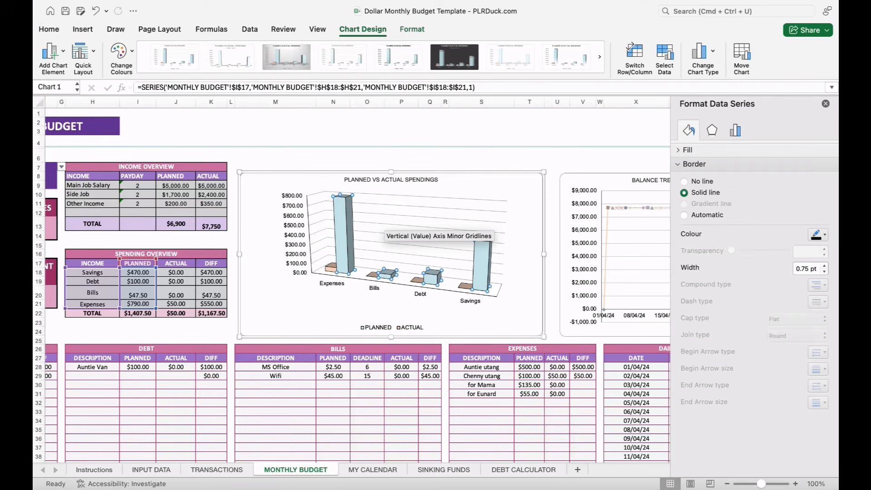
{"action": "left_click", "coordinate": [688, 151]}
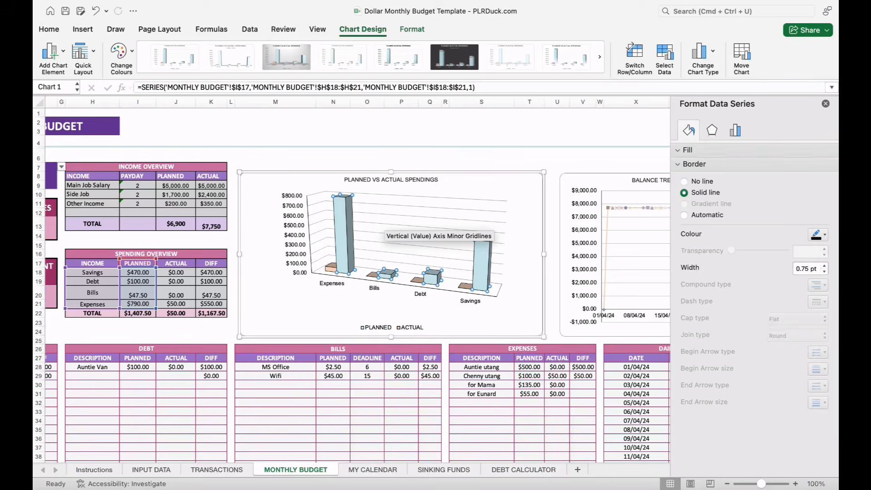
{"action": "left_click", "coordinate": [792, 254]}
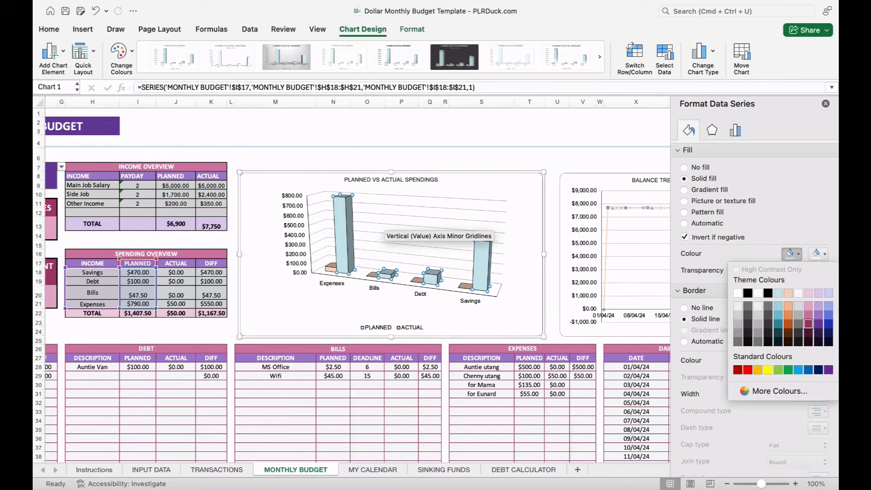
{"action": "left_click", "coordinate": [809, 334]}
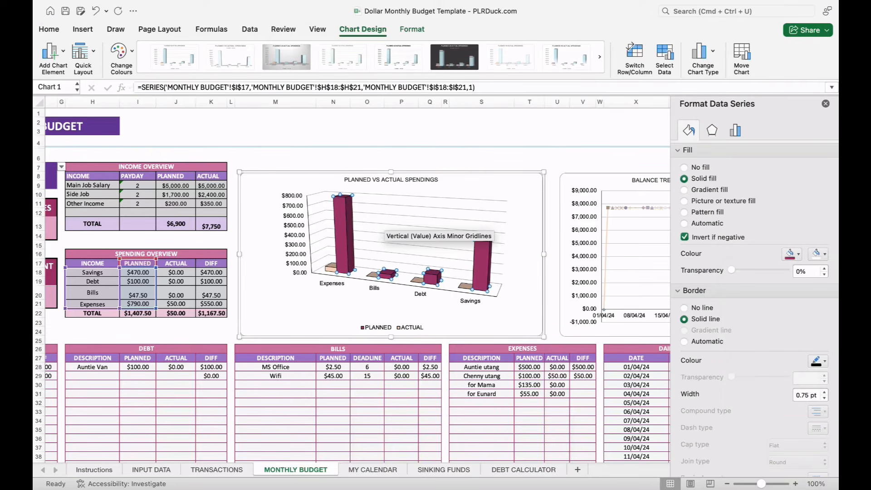
Step: Fill the Actual series of the Planned vs Actual Spendings chart with the solid dark purple theme colour
{"action": "left_click", "coordinate": [374, 276]}
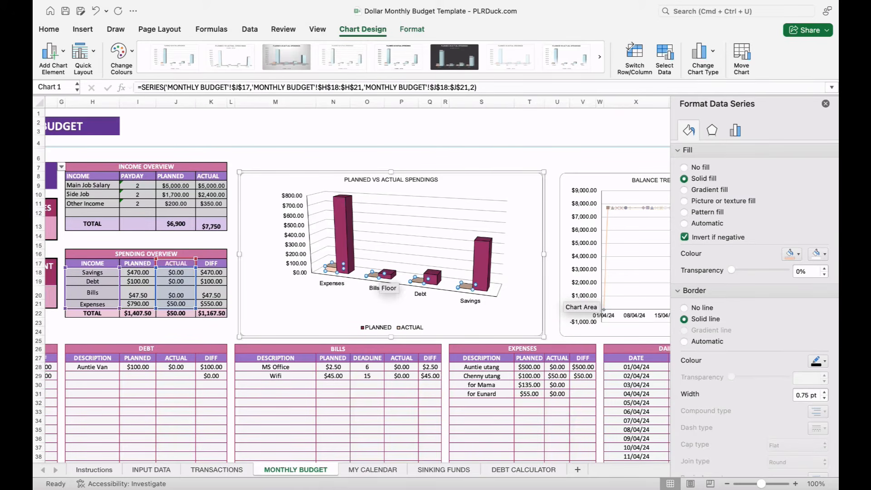
{"action": "left_click", "coordinate": [793, 254]}
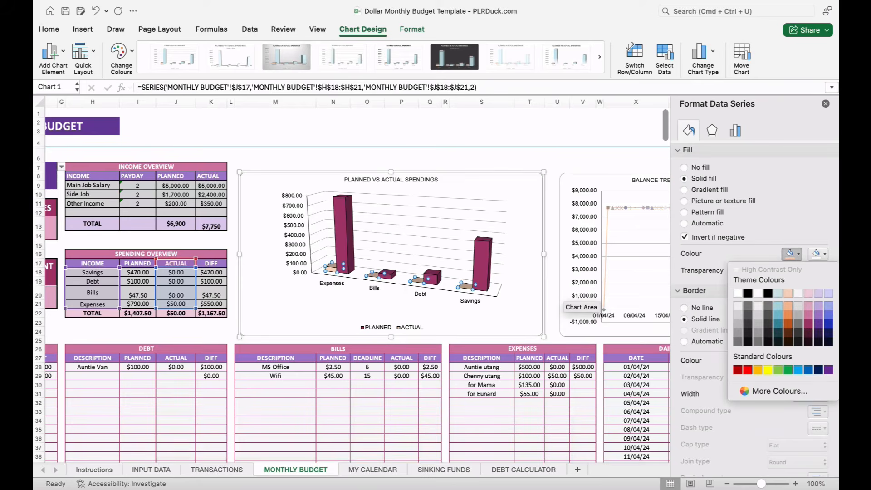
{"action": "left_click", "coordinate": [818, 323]}
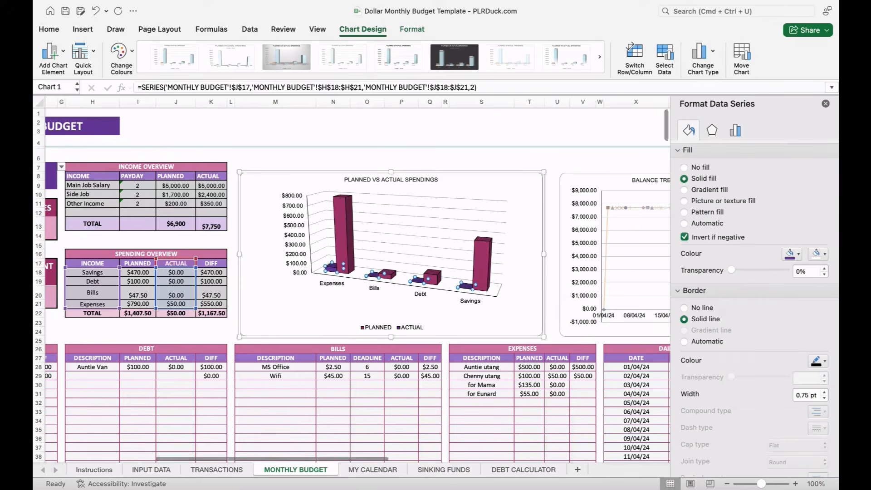
{"action": "left_click", "coordinate": [552, 281]}
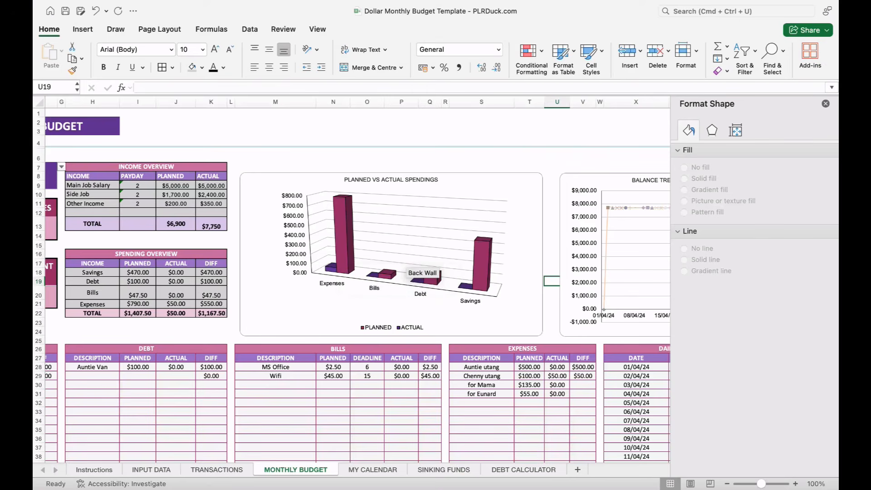
Step: Set the minor gridlines of the Balance Trend chart to the dark purple theme colour
{"action": "scroll", "coordinate": [341, 268], "scroll_direction": "right", "scroll_amount": 5}
{"action": "left_click", "coordinate": [479, 240]}
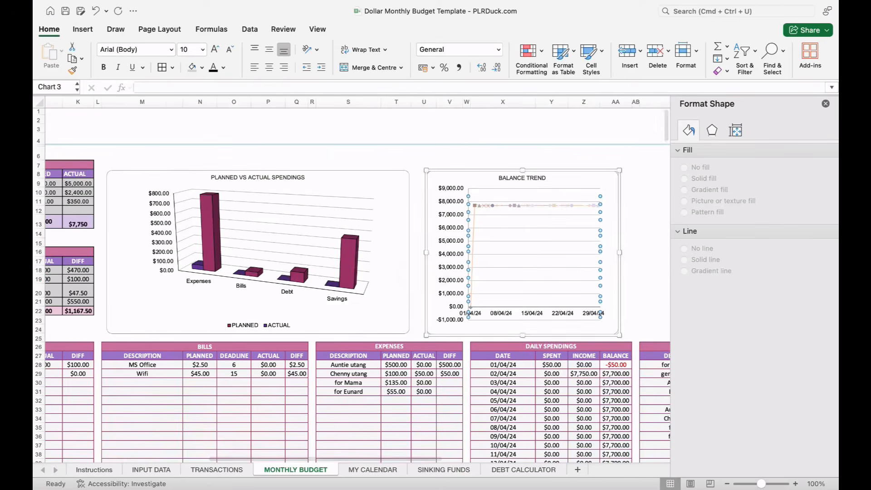
{"action": "scroll", "coordinate": [479, 240], "scroll_direction": "right", "scroll_amount": 5}
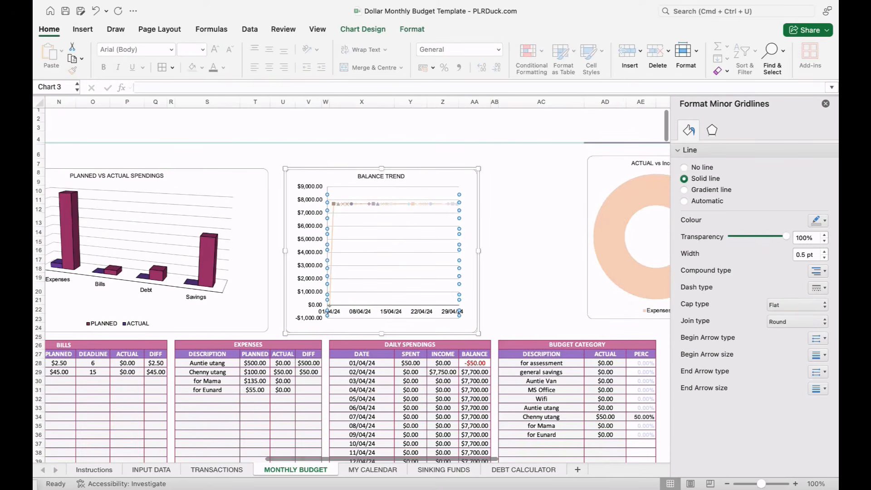
{"action": "left_click", "coordinate": [820, 221]}
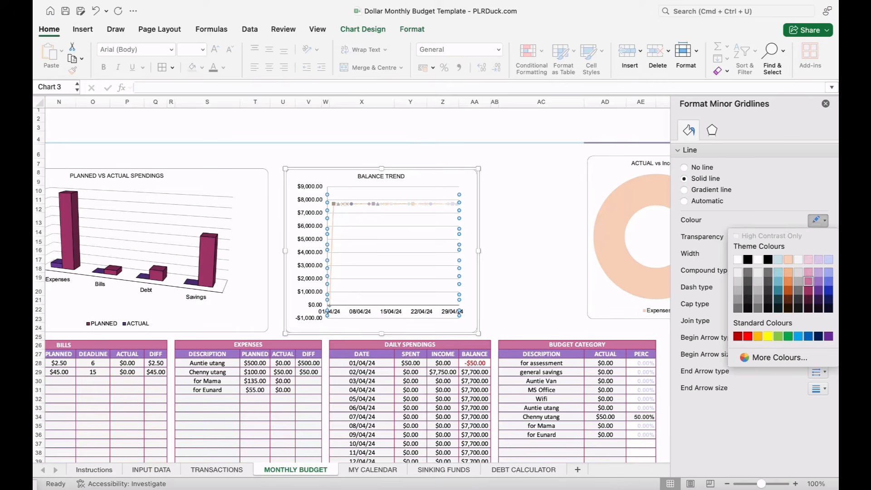
{"action": "left_click", "coordinate": [818, 290]}
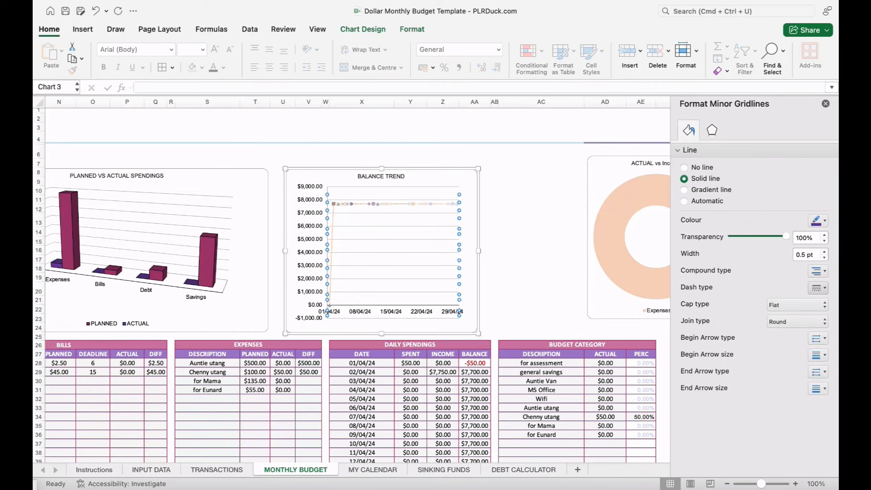
{"action": "left_click", "coordinate": [469, 255]}
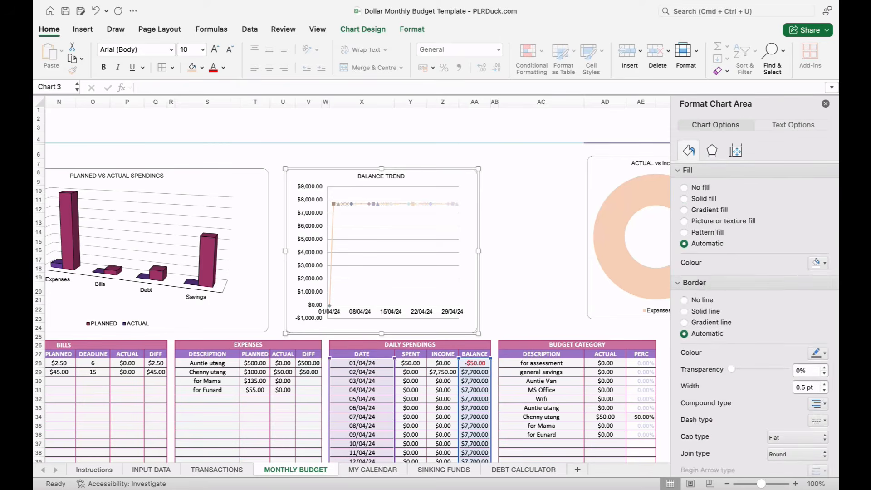
Step: Colour the Balance Trend series line dark pink and set its width to 4 pt
{"action": "left_click", "coordinate": [454, 204]}
{"action": "left_click", "coordinate": [821, 243]}
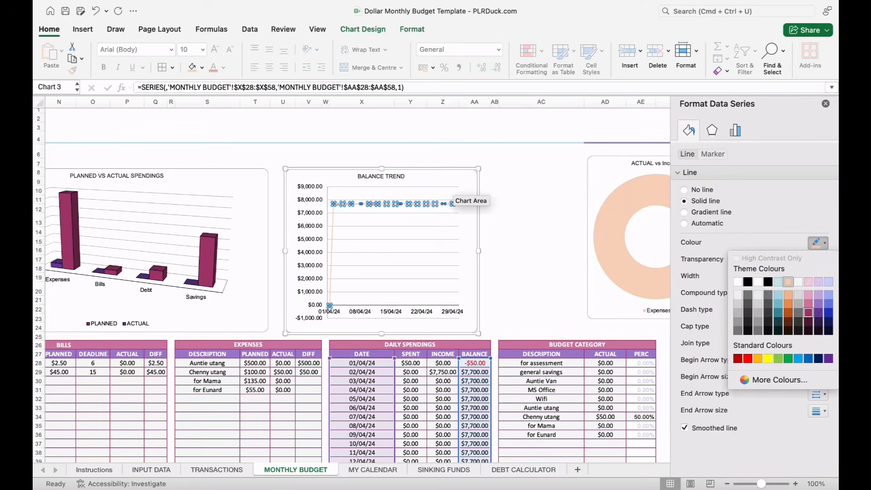
{"action": "left_click", "coordinate": [809, 312]}
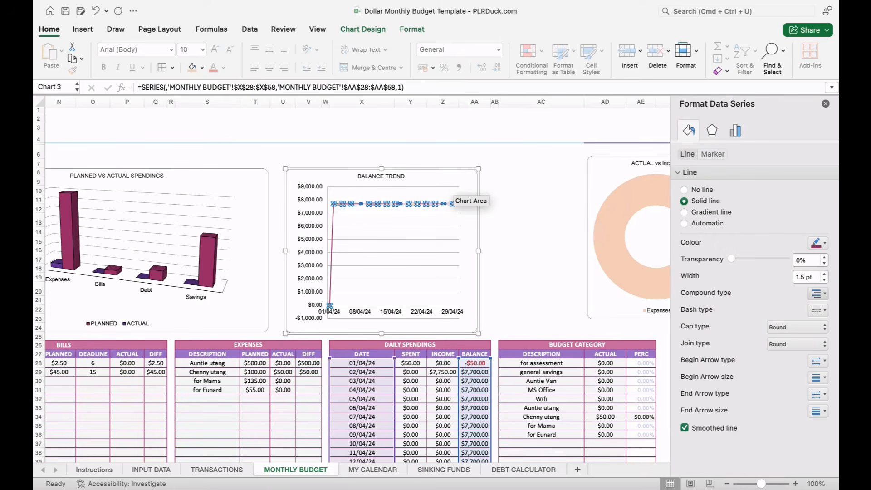
{"action": "left_click", "coordinate": [825, 274]}
{"action": "left_click", "coordinate": [825, 274]}
{"action": "left_click", "coordinate": [824, 274]}
{"action": "left_click", "coordinate": [825, 274]}
{"action": "left_click", "coordinate": [825, 274]}
{"action": "left_click", "coordinate": [825, 274]}
{"action": "left_click", "coordinate": [825, 274]}
{"action": "left_click", "coordinate": [825, 274]}
{"action": "left_click", "coordinate": [825, 274]}
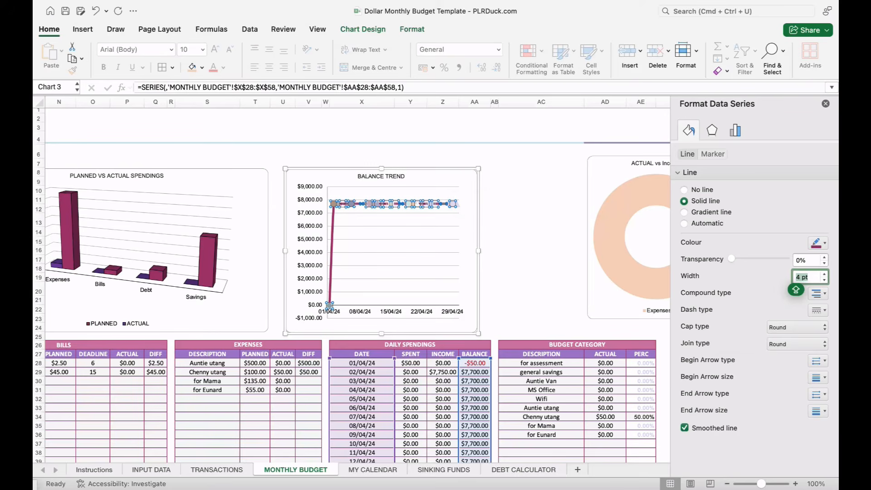
Step: Fill the markers of the Balance Trend line with the solid medium purple theme colour
{"action": "left_click", "coordinate": [713, 154]}
{"action": "scroll", "coordinate": [755, 295], "scroll_direction": "down", "scroll_amount": 2}
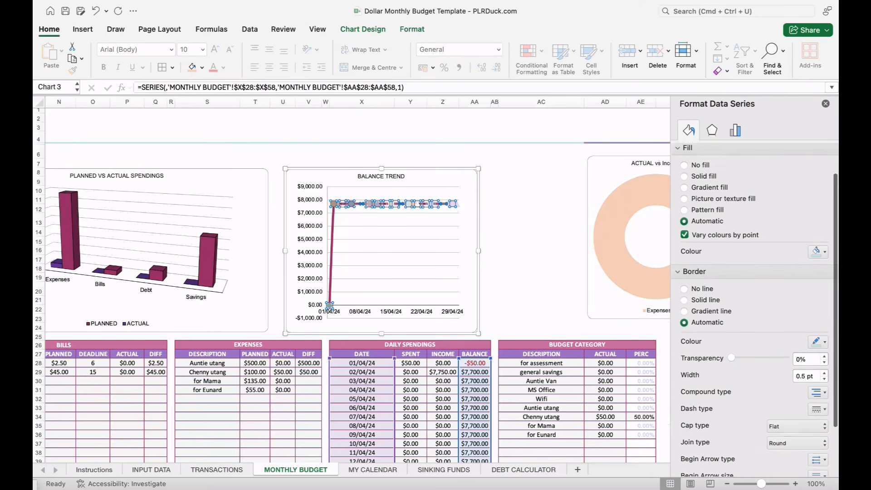
{"action": "left_click", "coordinate": [818, 248]}
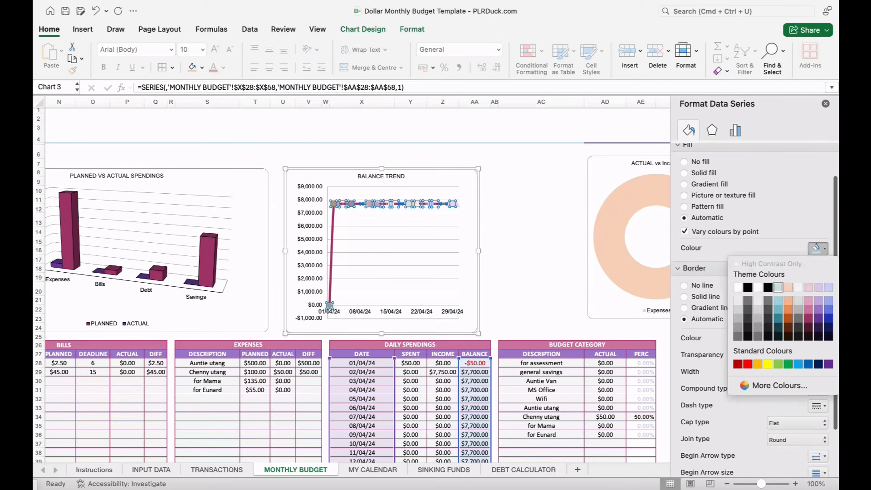
{"action": "left_click", "coordinate": [819, 309]}
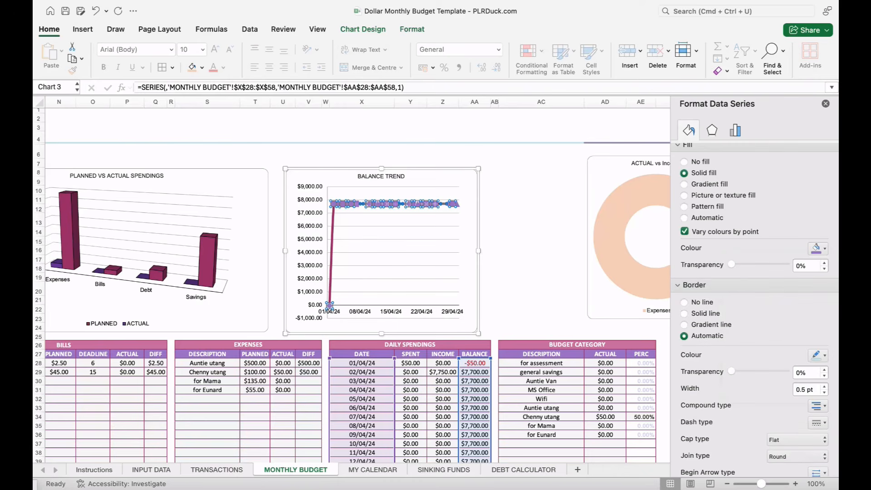
{"action": "left_click", "coordinate": [542, 250]}
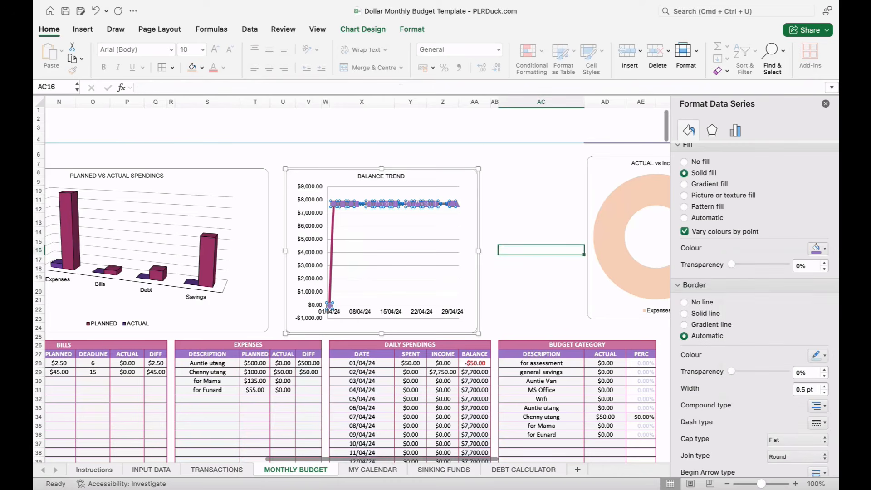
{"action": "left_click", "coordinate": [542, 277]}
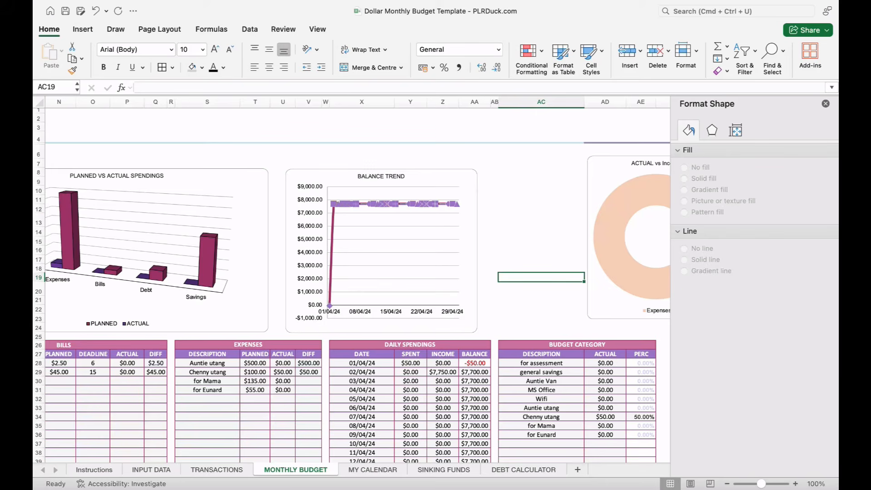
Step: Try the 3D Line and the 2D Area chart types on the Balance Trend chart
{"action": "left_click", "coordinate": [418, 251]}
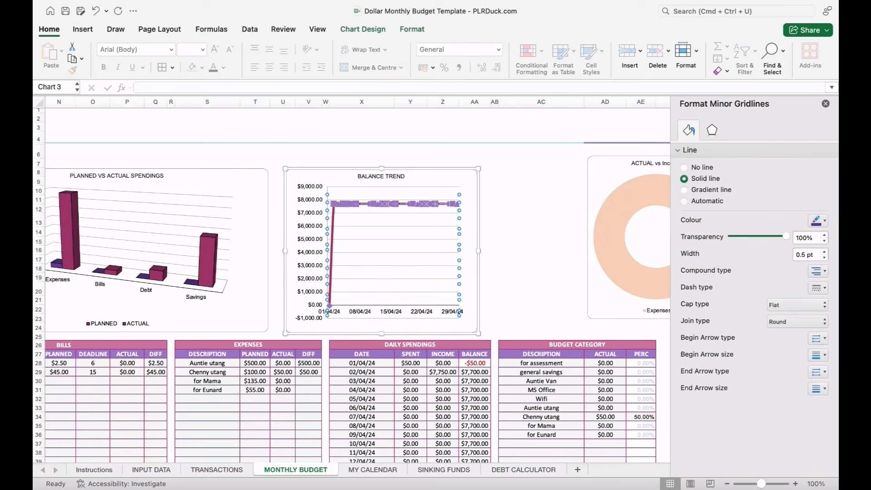
{"action": "left_click", "coordinate": [469, 218]}
{"action": "left_click", "coordinate": [363, 29]}
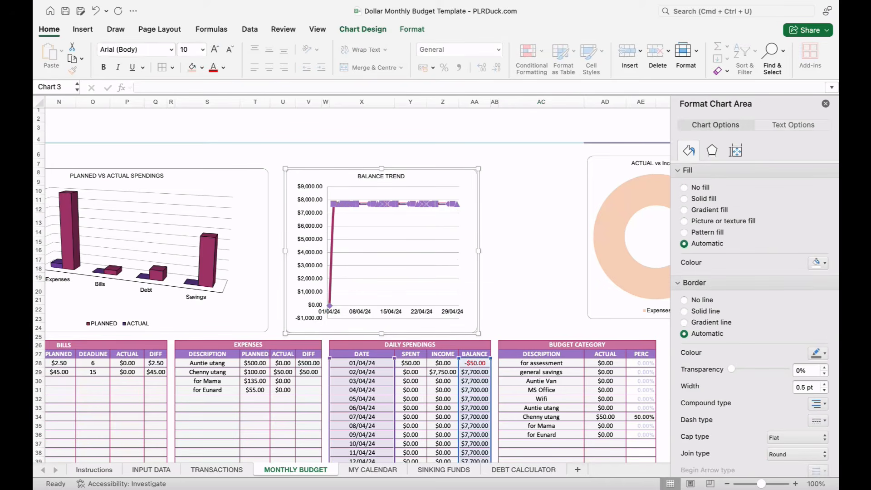
{"action": "left_click", "coordinate": [665, 57]}
{"action": "left_click", "coordinate": [701, 51]}
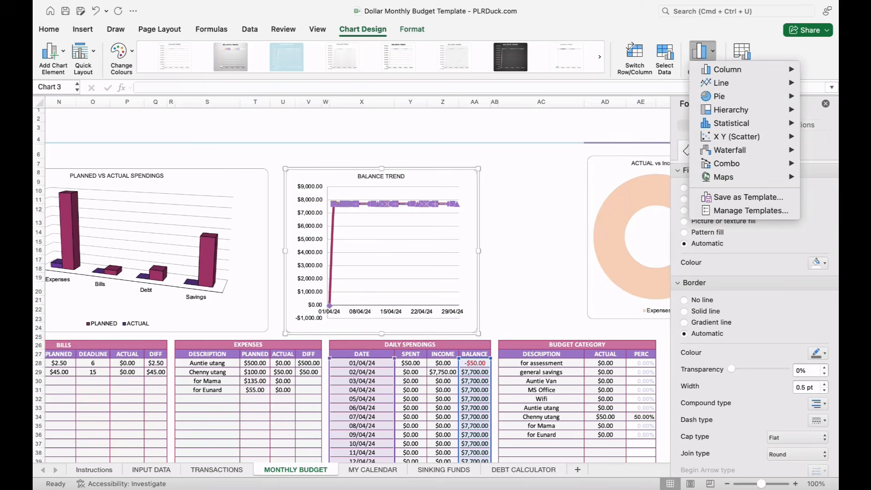
{"action": "mouse_move", "coordinate": [722, 83]}
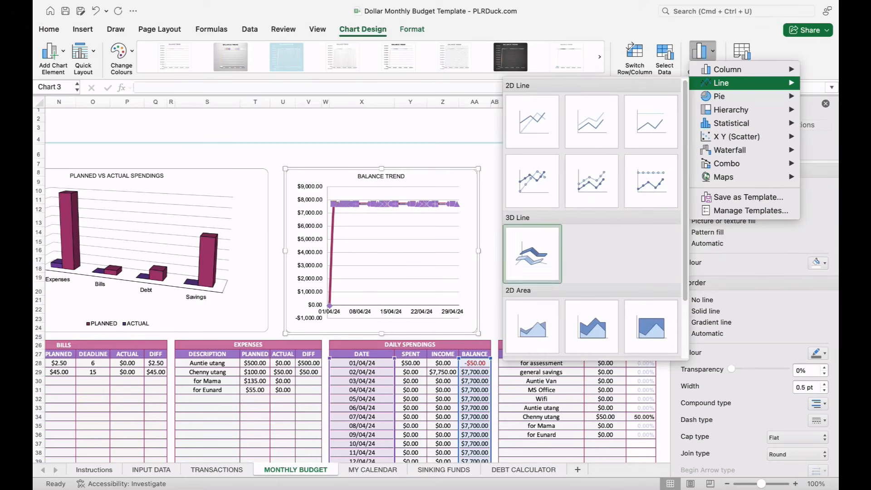
{"action": "left_click", "coordinate": [532, 253]}
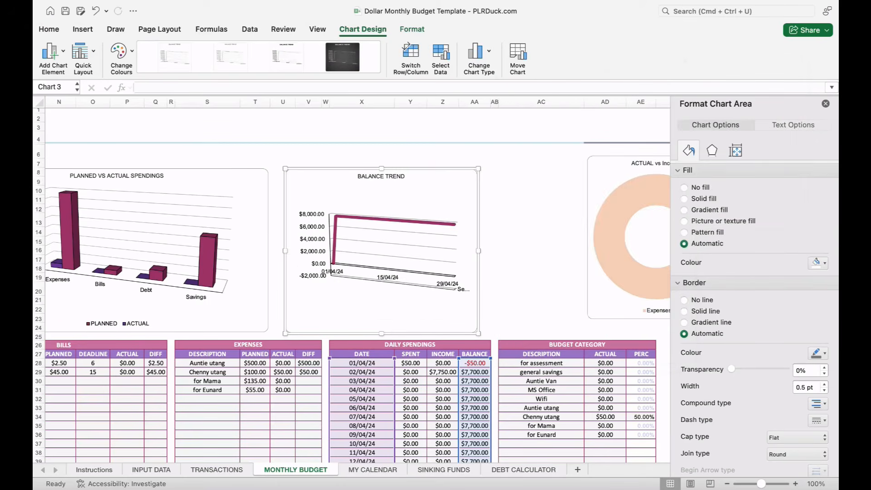
{"action": "left_click", "coordinate": [477, 51]}
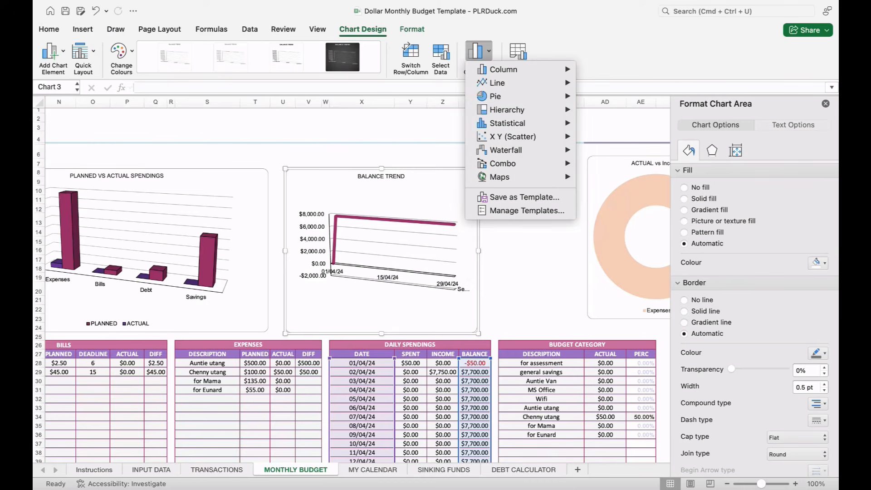
{"action": "mouse_move", "coordinate": [497, 96]}
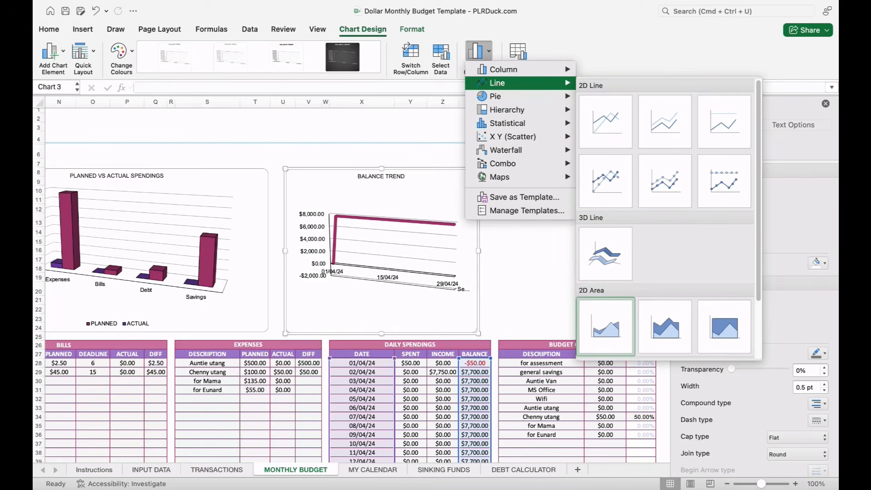
{"action": "left_click", "coordinate": [606, 327]}
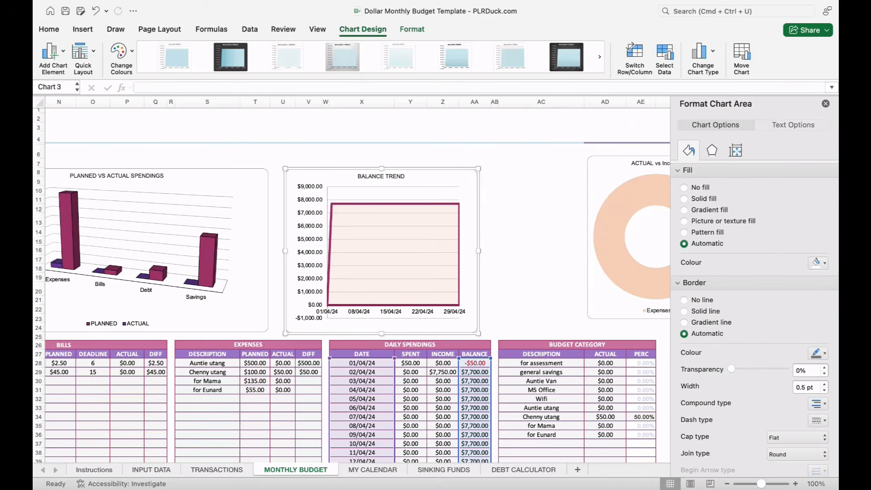
Step: Change the Balance Trend chart to a 2D stacked line without markers
{"action": "left_click", "coordinate": [700, 51]}
{"action": "mouse_move", "coordinate": [719, 97]}
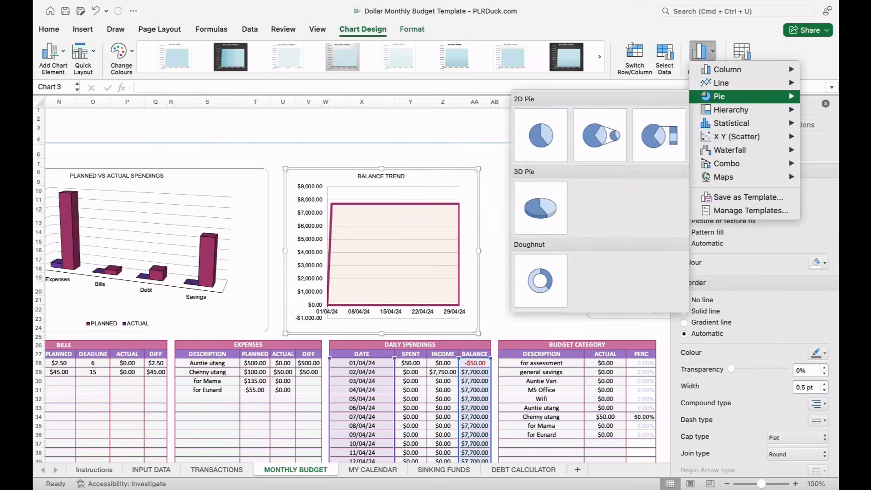
{"action": "mouse_move", "coordinate": [735, 137]}
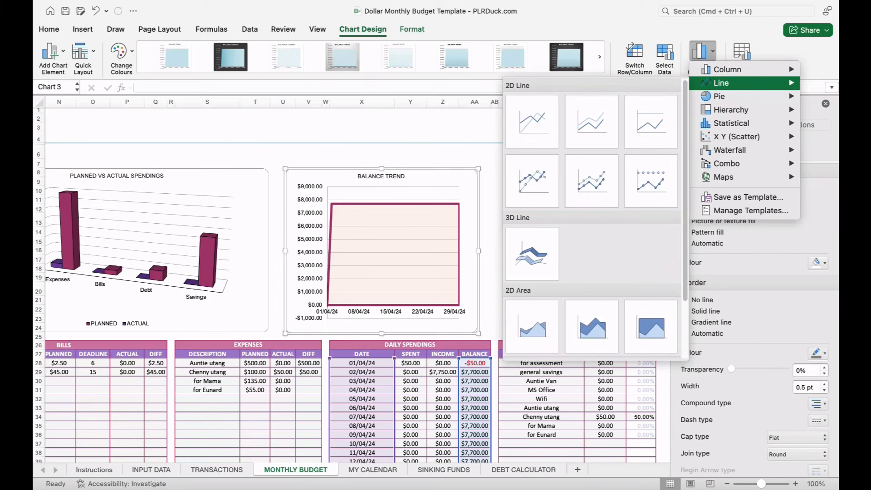
{"action": "left_click", "coordinate": [592, 121]}
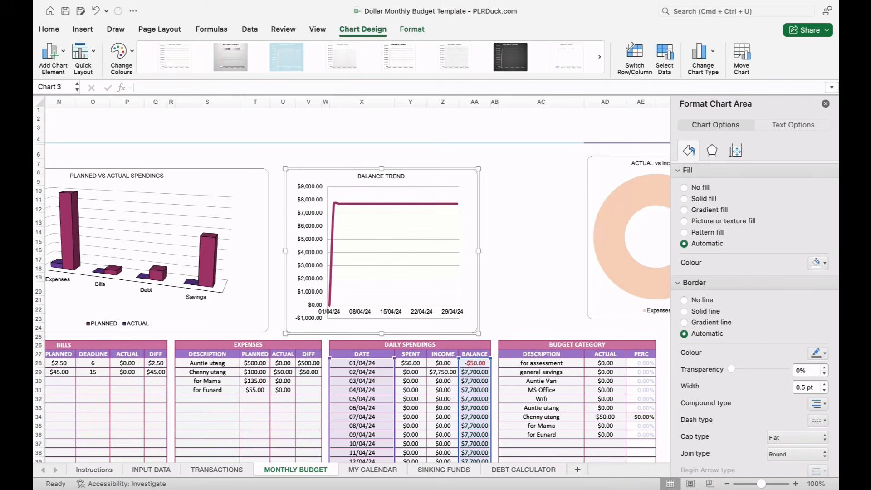
Step: Move the ACTUAL vs Income chart next to the Balance Trend chart, above the Budget Category table at about columns AC to AE
{"action": "scroll", "coordinate": [382, 285], "scroll_direction": "right", "scroll_amount": 5}
{"action": "left_click", "coordinate": [498, 323]}
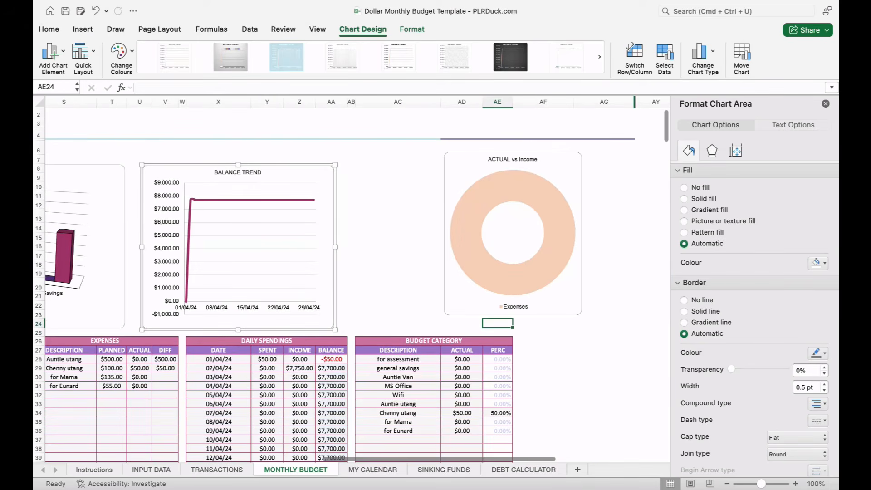
{"action": "left_click_drag", "start_coordinate": [454, 160], "coordinate": [358, 172]}
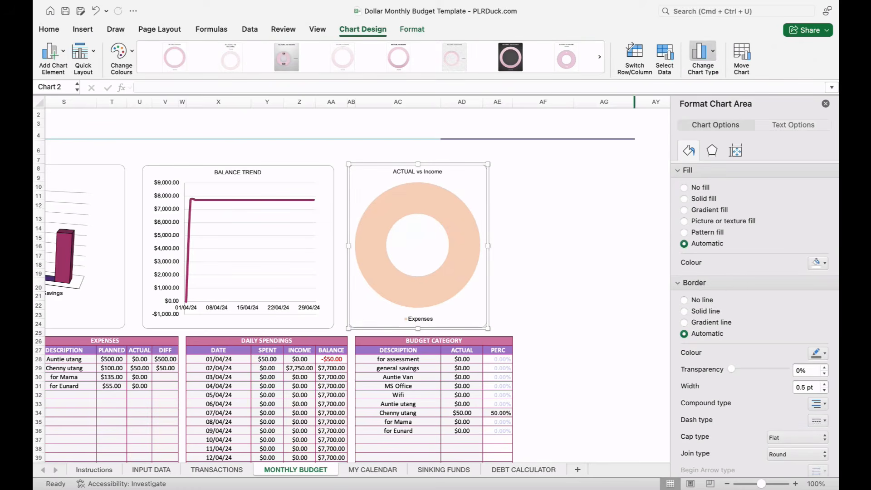
Step: Try the Pie of Pie type on the ACTUAL vs Income doughnut chart
{"action": "left_click", "coordinate": [703, 51]}
{"action": "mouse_move", "coordinate": [724, 96]}
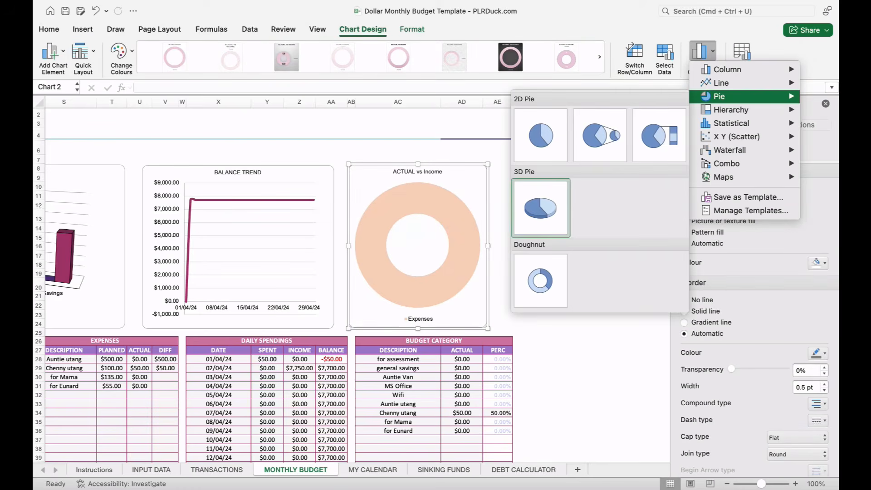
{"action": "left_click", "coordinate": [600, 135]}
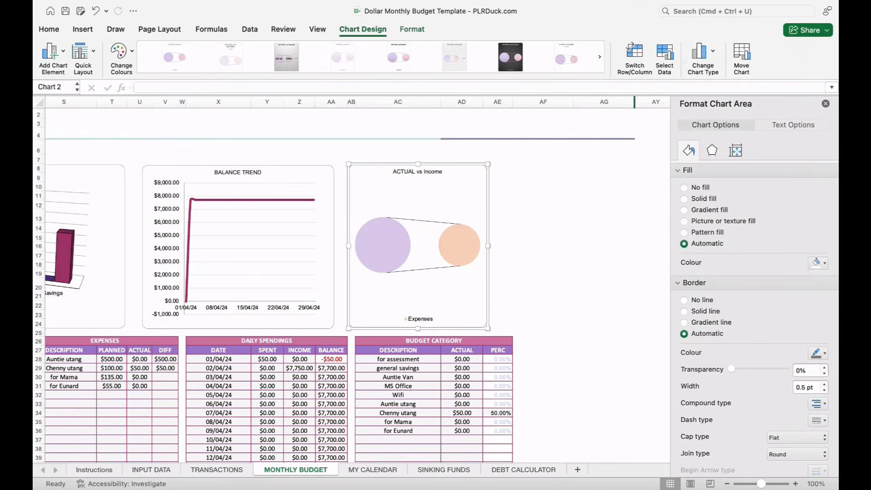
Step: Change the ACTUAL vs Income chart to a 3D pie and select its data series
{"action": "left_click", "coordinate": [703, 51]}
{"action": "mouse_move", "coordinate": [722, 83]}
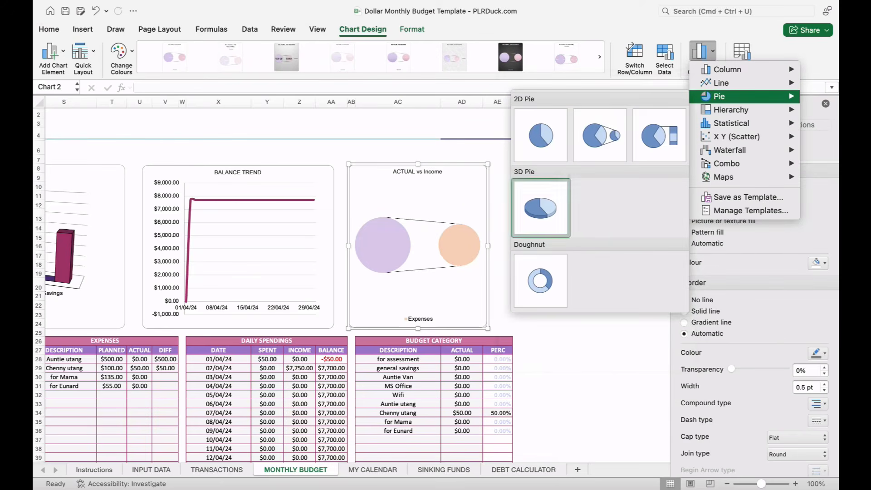
{"action": "left_click", "coordinate": [540, 208]}
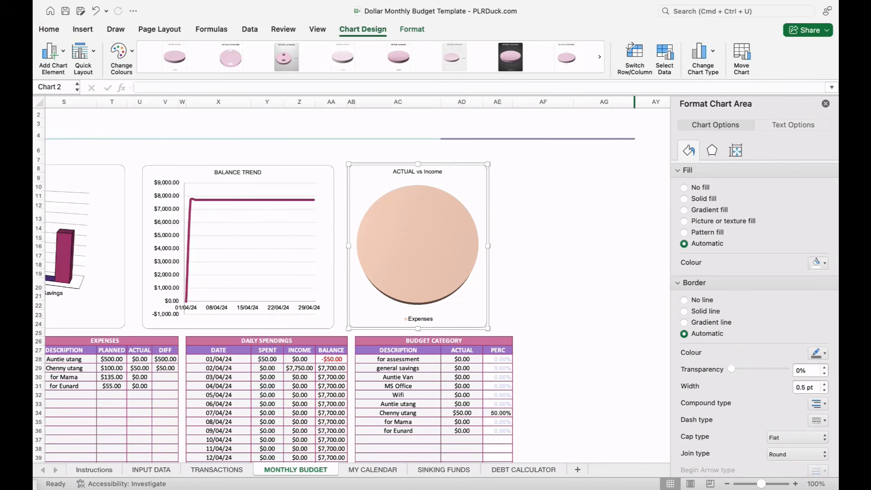
{"action": "left_click", "coordinate": [479, 243]}
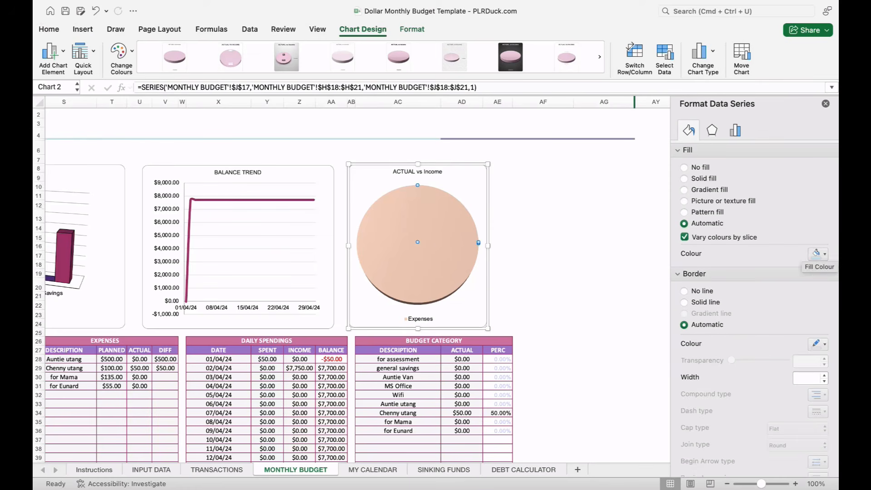
Step: Fill the Expenses slice of the ACTUAL vs Income pie chart with a solid dark pink theme colour
{"action": "left_click", "coordinate": [418, 244]}
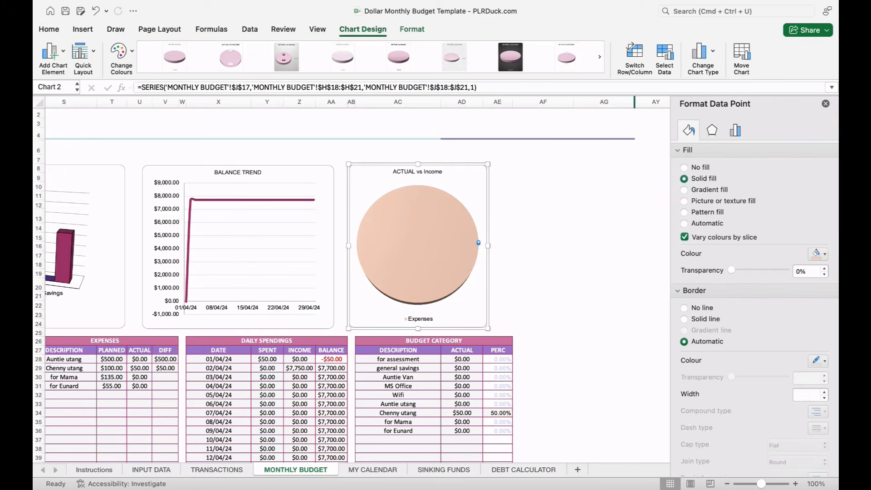
{"action": "left_click", "coordinate": [819, 253]}
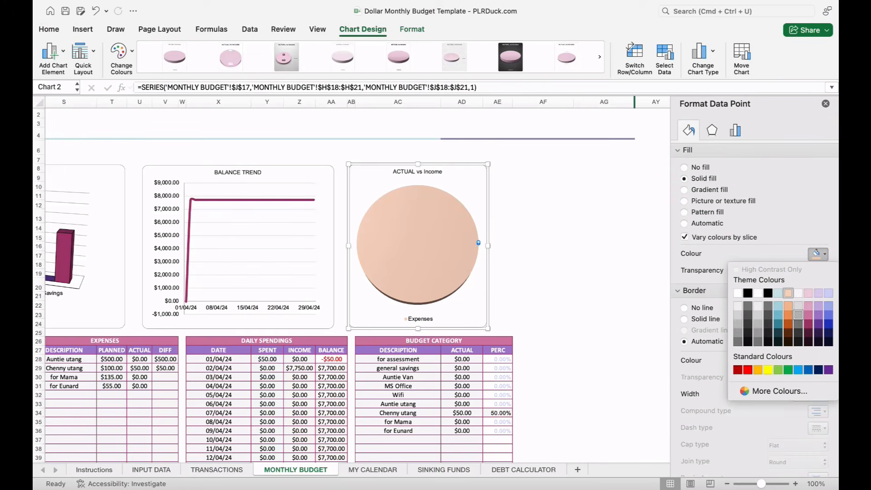
{"action": "left_click", "coordinate": [808, 313]}
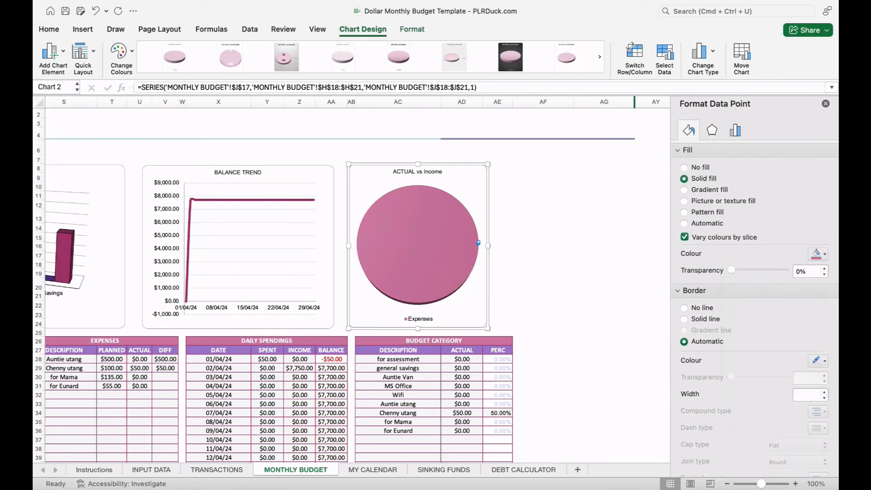
{"action": "left_click", "coordinate": [544, 296]}
Step: Move the BUDGET CATEGORY chart beside the ACTUAL vs Income chart, level with it at about columns AE to AY
{"action": "scroll", "coordinate": [544, 296], "scroll_direction": "right", "scroll_amount": 3}
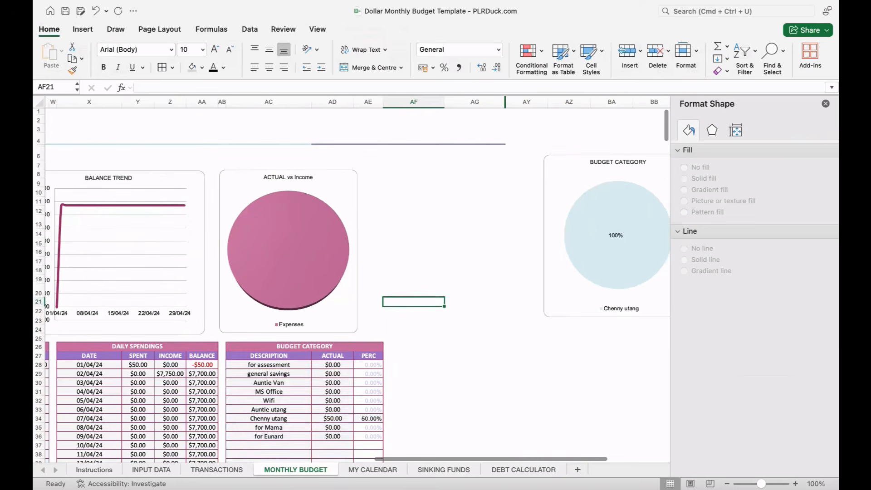
{"action": "left_click", "coordinate": [599, 254]}
{"action": "left_click_drag", "start_coordinate": [563, 304], "coordinate": [390, 319]}
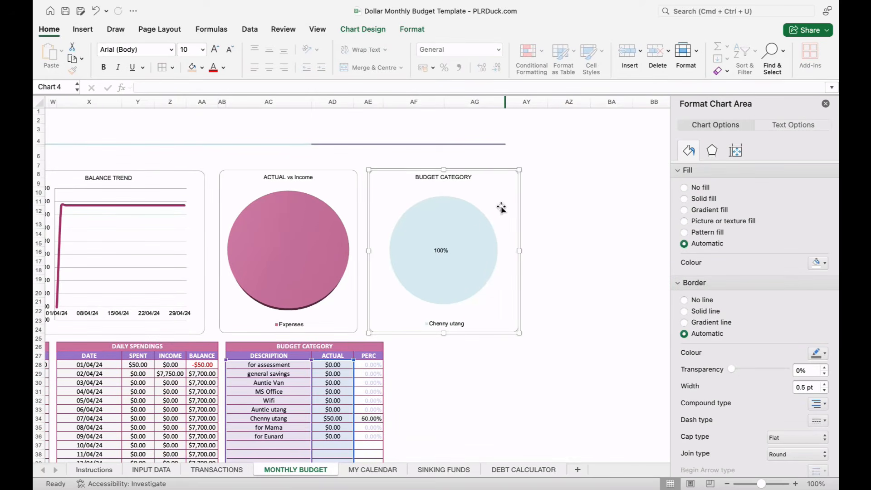
Step: Change the BUDGET CATEGORY chart to a 3D pie
{"action": "left_click", "coordinate": [363, 29]}
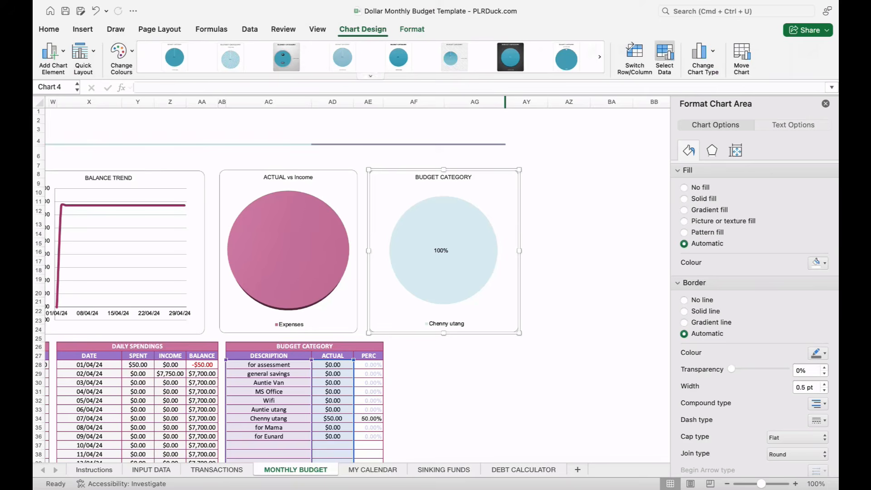
{"action": "left_click", "coordinate": [703, 52]}
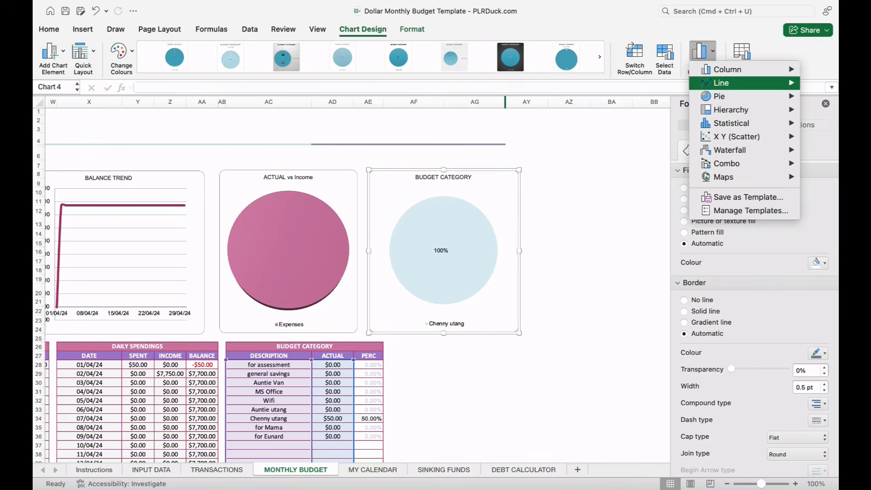
{"action": "mouse_move", "coordinate": [726, 97]}
{"action": "left_click", "coordinate": [540, 208]}
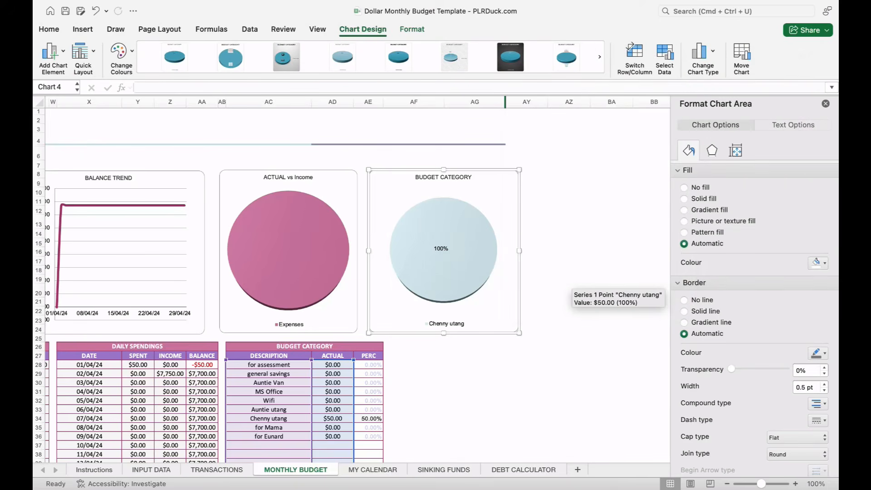
Step: Fill the BUDGET CATEGORY pie's data series with a purple theme colour and deselect the chart
{"action": "left_click", "coordinate": [494, 294]}
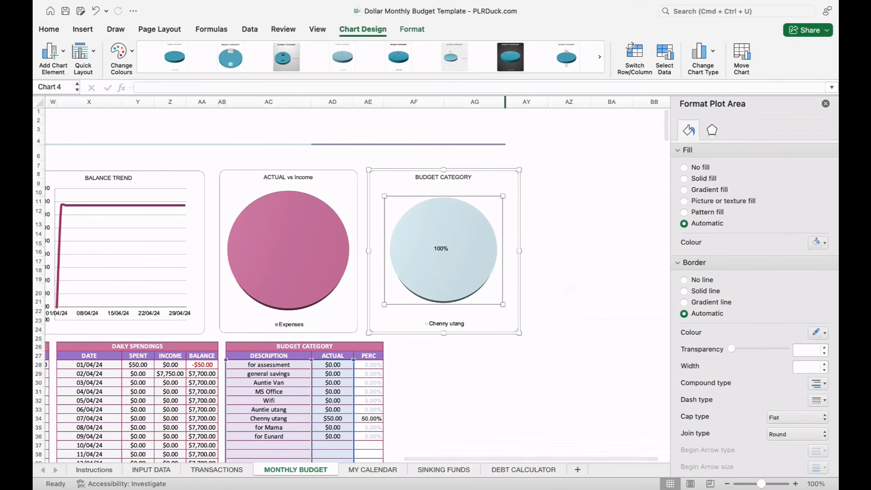
{"action": "left_click", "coordinate": [444, 285]}
{"action": "left_click", "coordinate": [820, 254]}
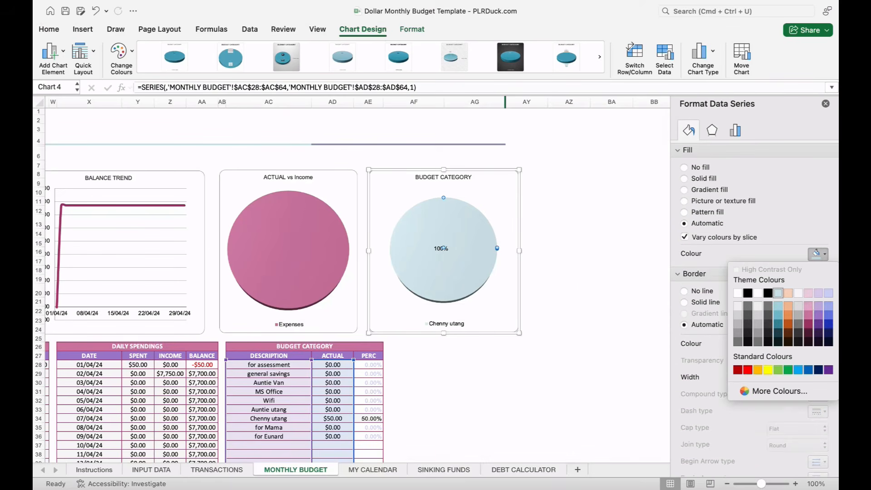
{"action": "left_click", "coordinate": [819, 315]}
{"action": "left_click", "coordinate": [569, 302]}
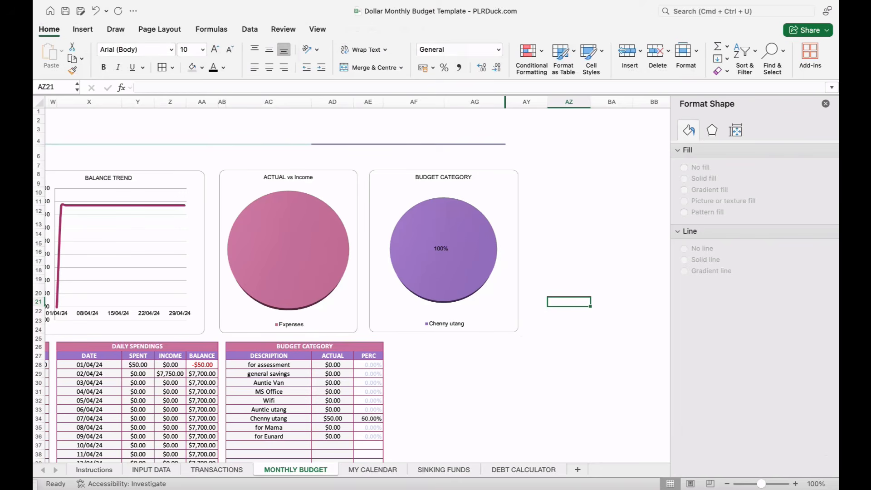
Step: Close the formatting pane and review the charts, summary boxes and tables across the whole MONTHLY BUDGET sheet
{"action": "scroll", "coordinate": [352, 279], "scroll_direction": "left", "scroll_amount": 8}
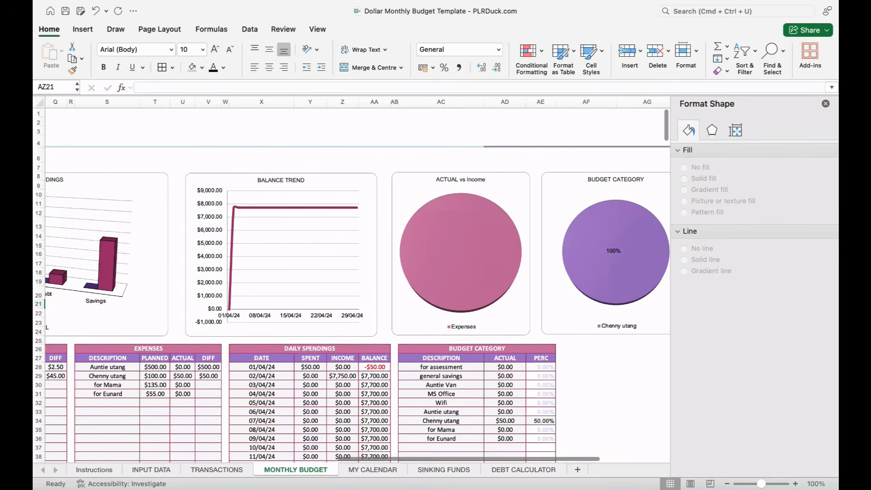
{"action": "scroll", "coordinate": [472, 245], "scroll_direction": "left", "scroll_amount": 10}
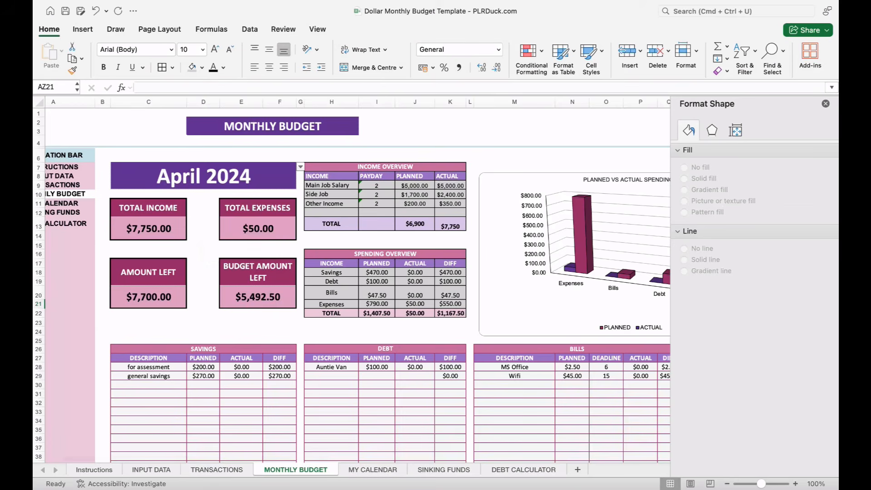
{"action": "left_click", "coordinate": [826, 104]}
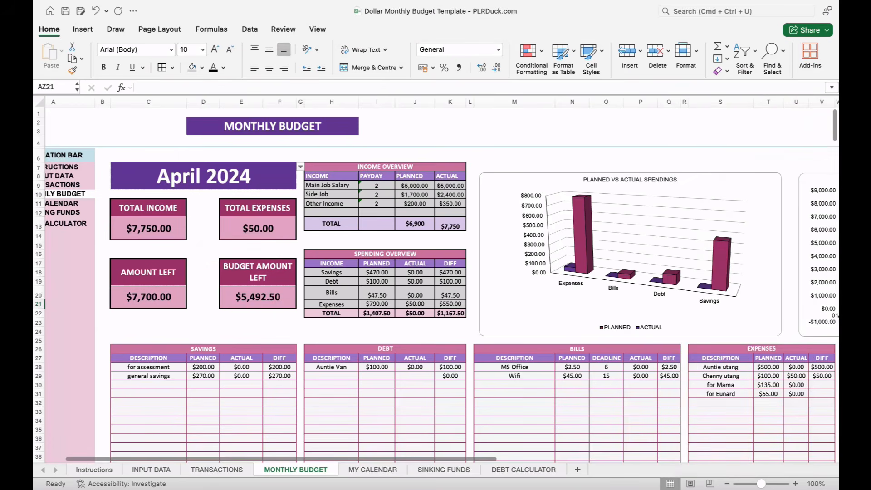
{"action": "scroll", "coordinate": [436, 282], "scroll_direction": "down", "scroll_amount": 10}
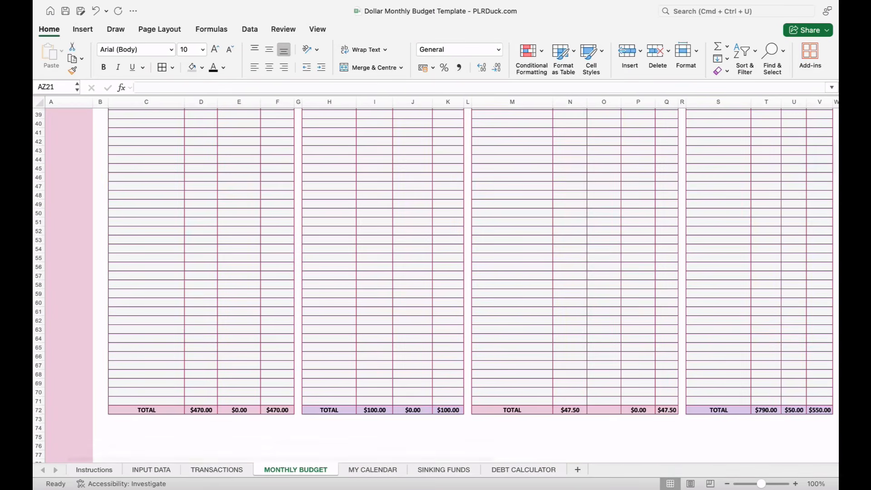
{"action": "scroll", "coordinate": [436, 282], "scroll_direction": "up", "scroll_amount": 5}
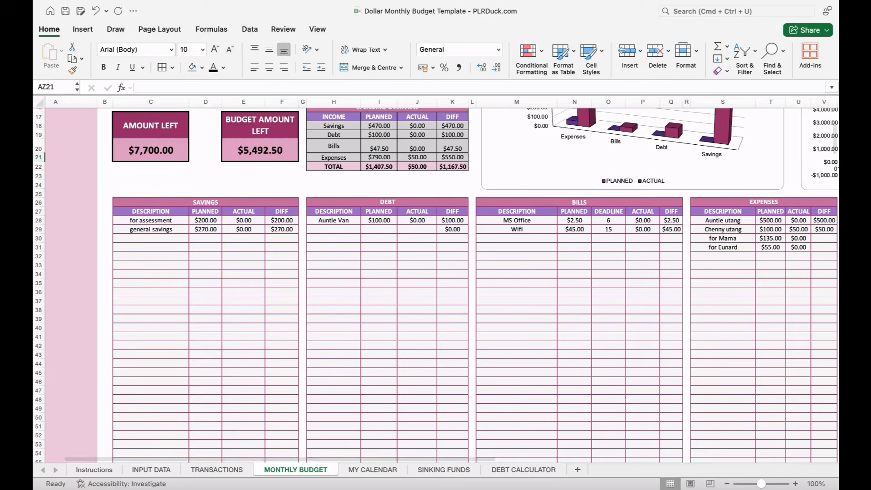
{"action": "scroll", "coordinate": [436, 281], "scroll_direction": "right", "scroll_amount": 5}
{"action": "scroll", "coordinate": [435, 281], "scroll_direction": "right", "scroll_amount": 5}
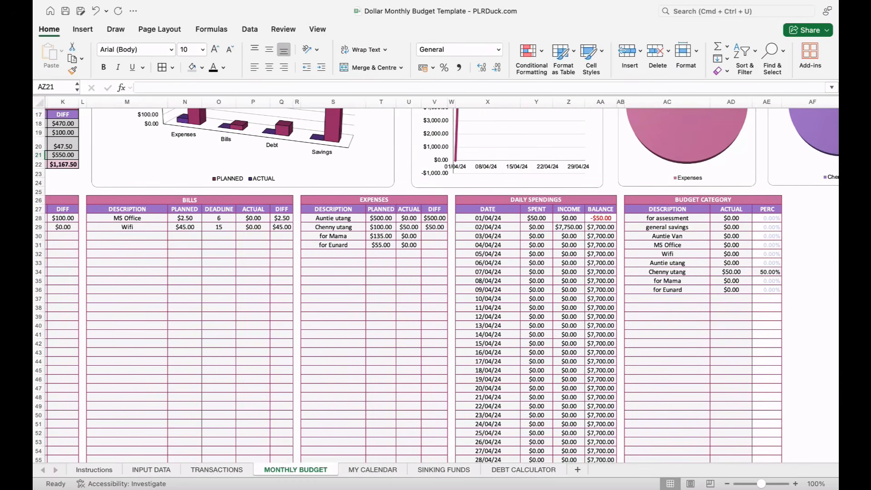
{"action": "scroll", "coordinate": [436, 281], "scroll_direction": "left", "scroll_amount": 10}
{"action": "scroll", "coordinate": [436, 282], "scroll_direction": "up", "scroll_amount": 5}
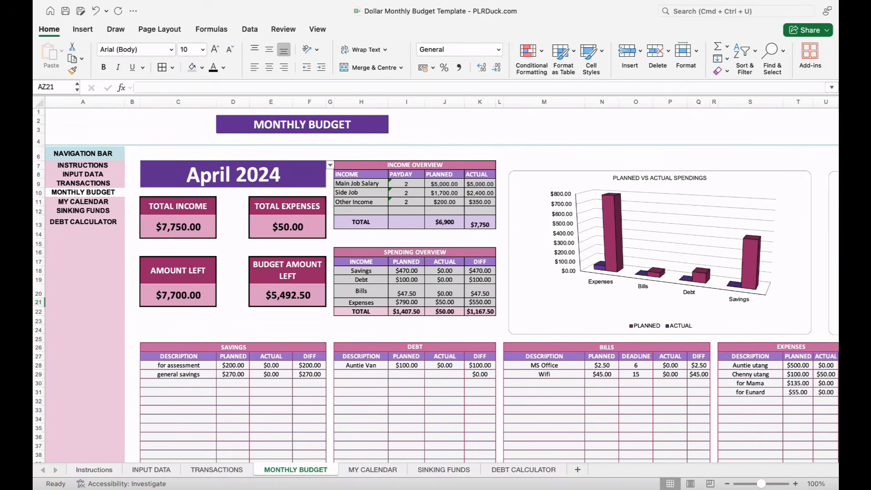
Step: Delete column A, which holds the navigation bar, from the MONTHLY BUDGET sheet
{"action": "left_click", "coordinate": [83, 102]}
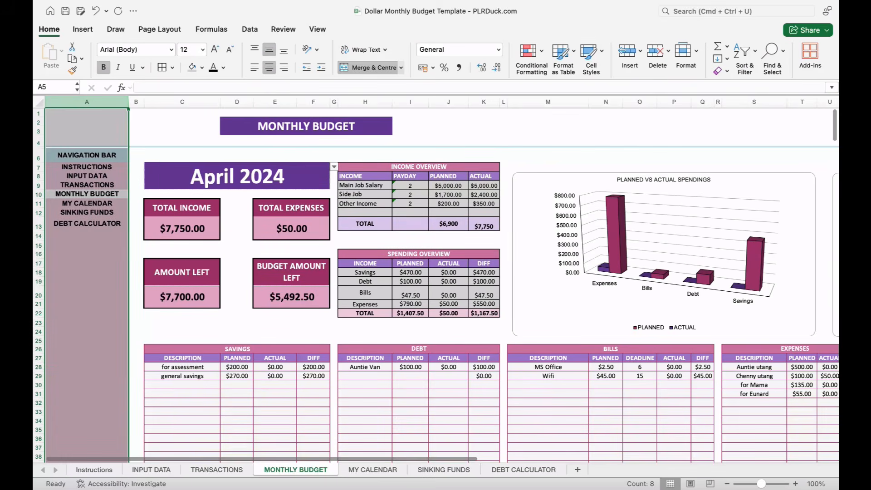
{"action": "right_click", "coordinate": [100, 103]}
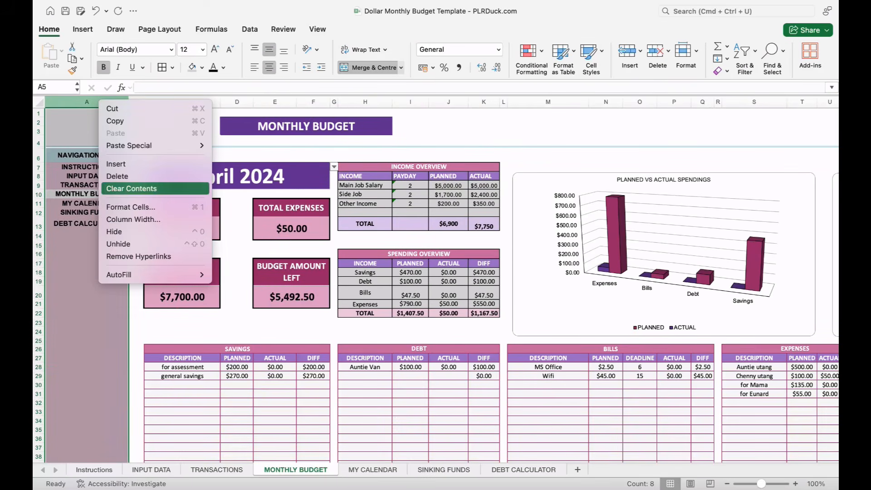
{"action": "left_click", "coordinate": [117, 176]}
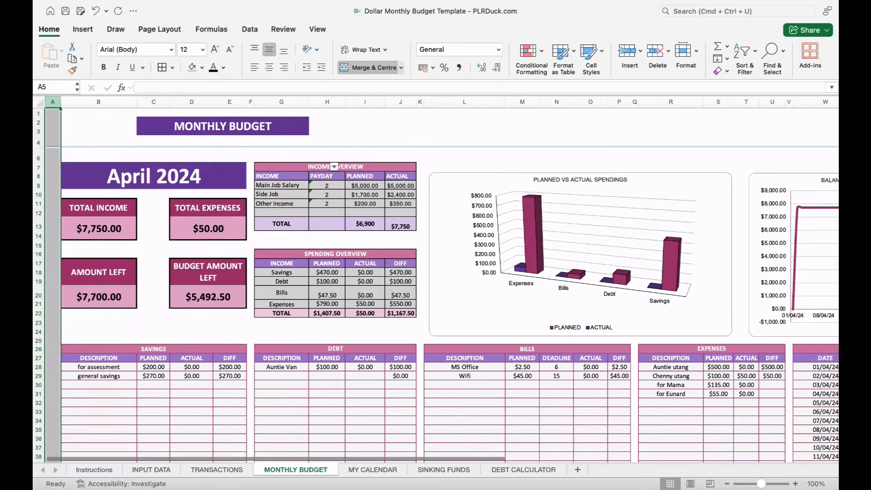
{"action": "left_click", "coordinate": [400, 131]}
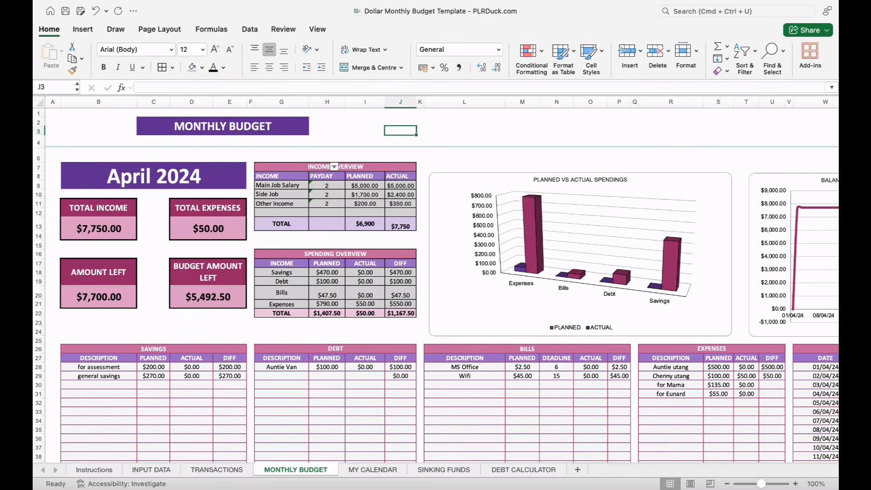
{"action": "left_click", "coordinate": [464, 155]}
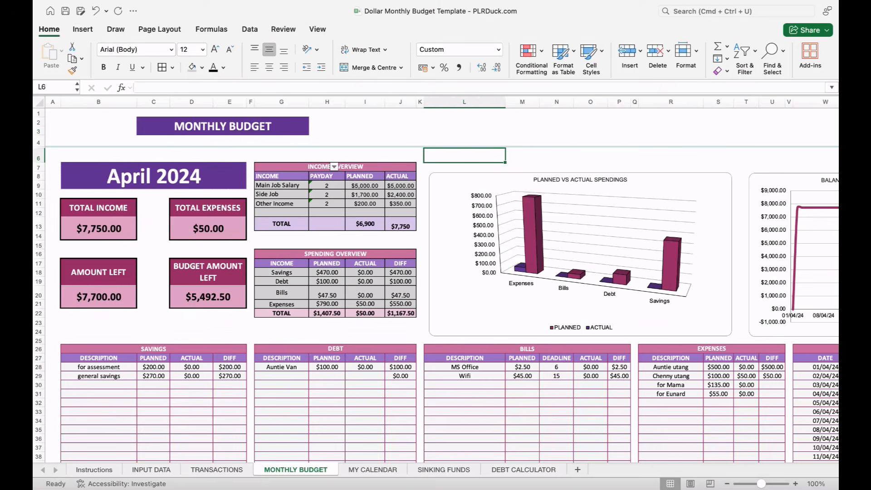
Step: Select the April 2024 month cell and check the layout of the charts and lower tables across the sheet
{"action": "left_click", "coordinate": [154, 176]}
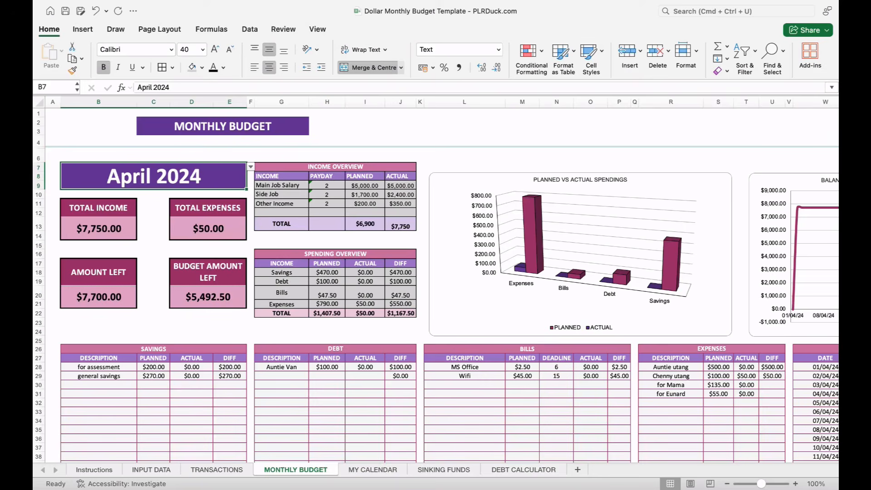
{"action": "scroll", "coordinate": [414, 264], "scroll_direction": "right", "scroll_amount": 12}
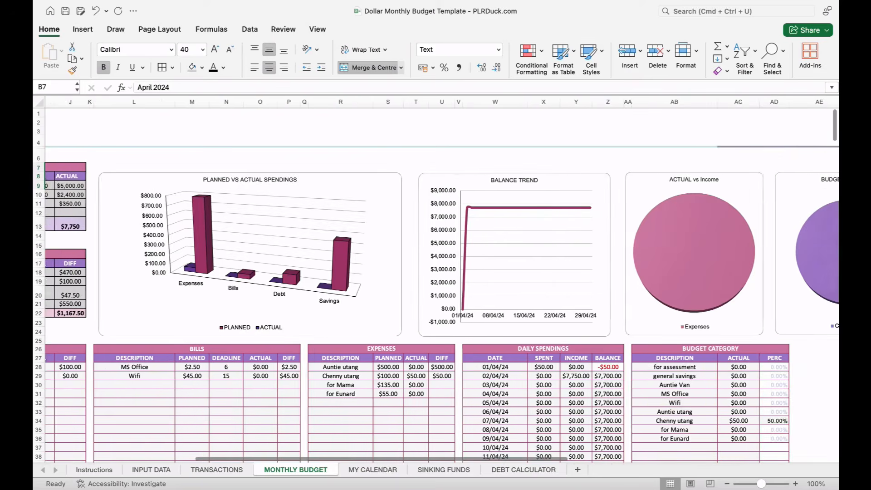
{"action": "scroll", "coordinate": [414, 264], "scroll_direction": "left", "scroll_amount": 4}
{"action": "scroll", "coordinate": [414, 264], "scroll_direction": "down", "scroll_amount": 2}
{"action": "scroll", "coordinate": [414, 264], "scroll_direction": "down", "scroll_amount": 15}
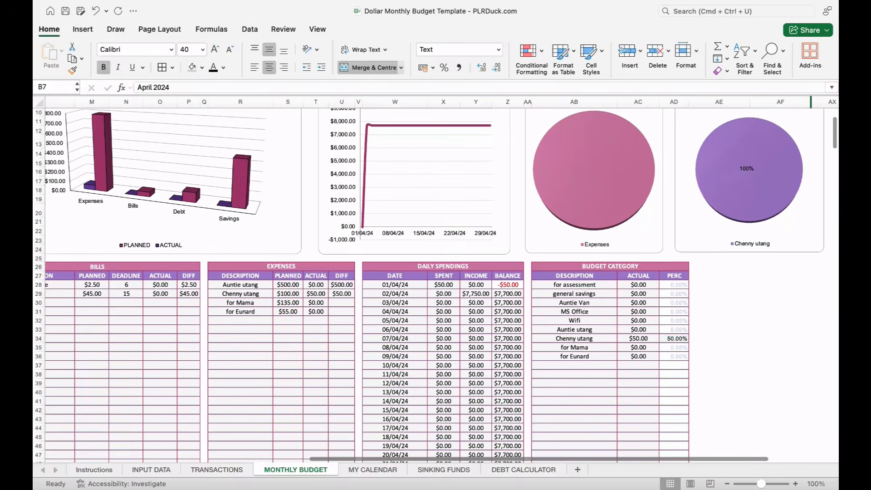
{"action": "scroll", "coordinate": [413, 264], "scroll_direction": "up", "scroll_amount": 8}
{"action": "scroll", "coordinate": [414, 264], "scroll_direction": "left", "scroll_amount": 12}
{"action": "scroll", "coordinate": [414, 264], "scroll_direction": "up", "scroll_amount": 7}
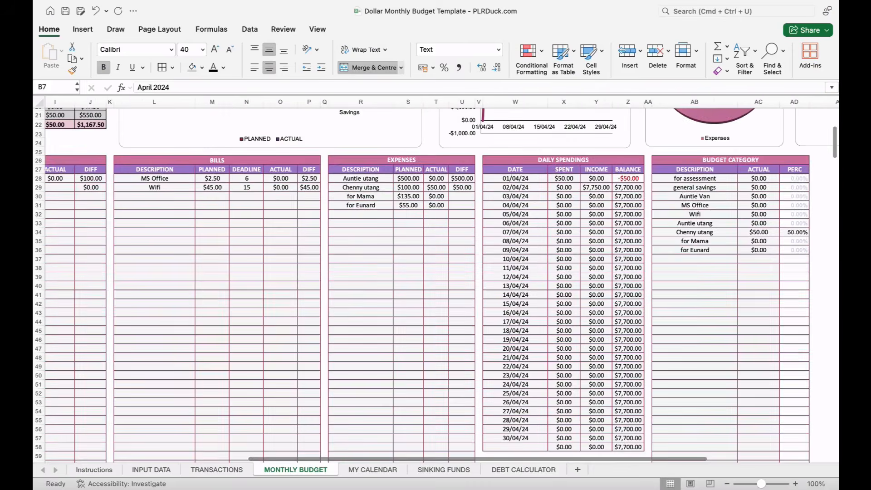
{"action": "scroll", "coordinate": [414, 265], "scroll_direction": "up", "scroll_amount": 2}
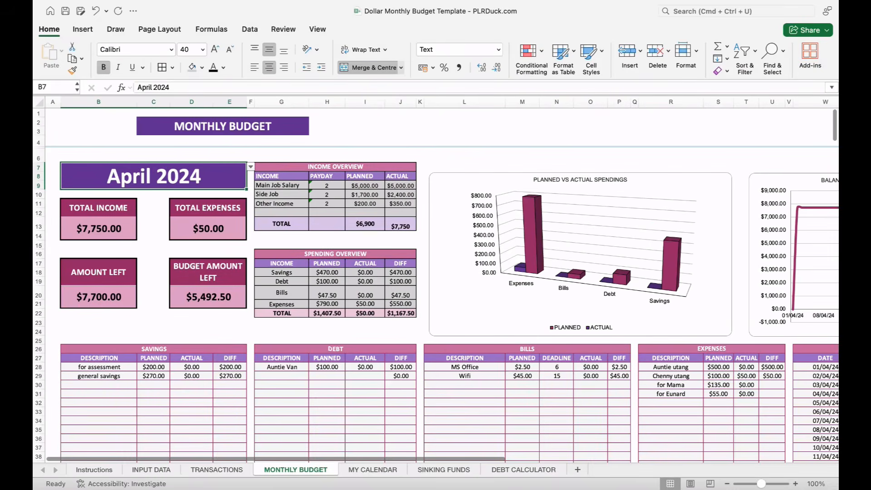